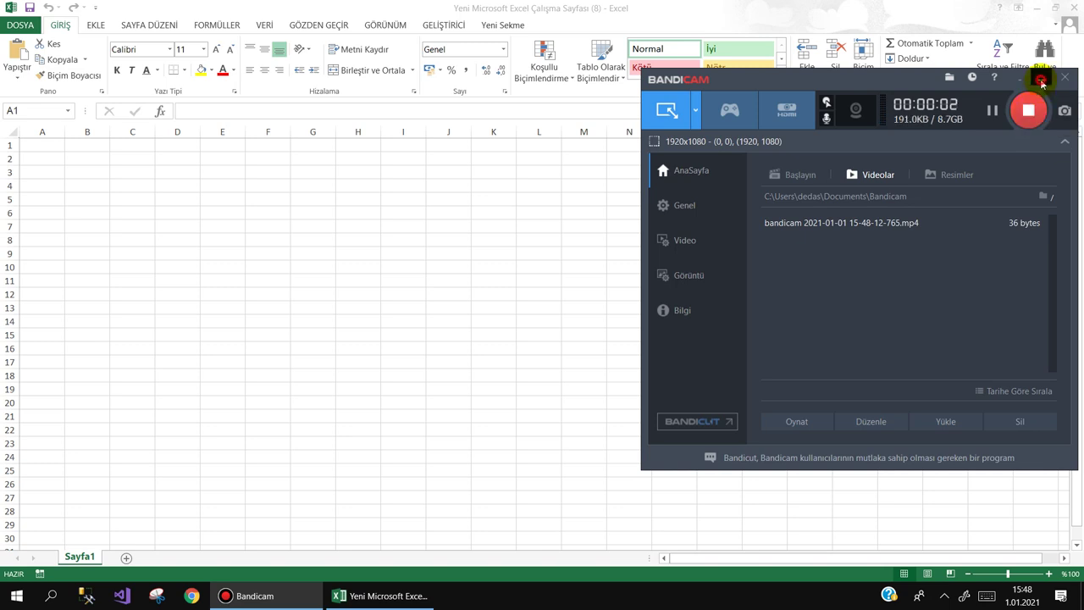
Step: Save the blank workbook to the Desktop as Mail-1, type Excel İkili Çalışma Kitabı
{"action": "left_click", "coordinate": [1041, 78]}
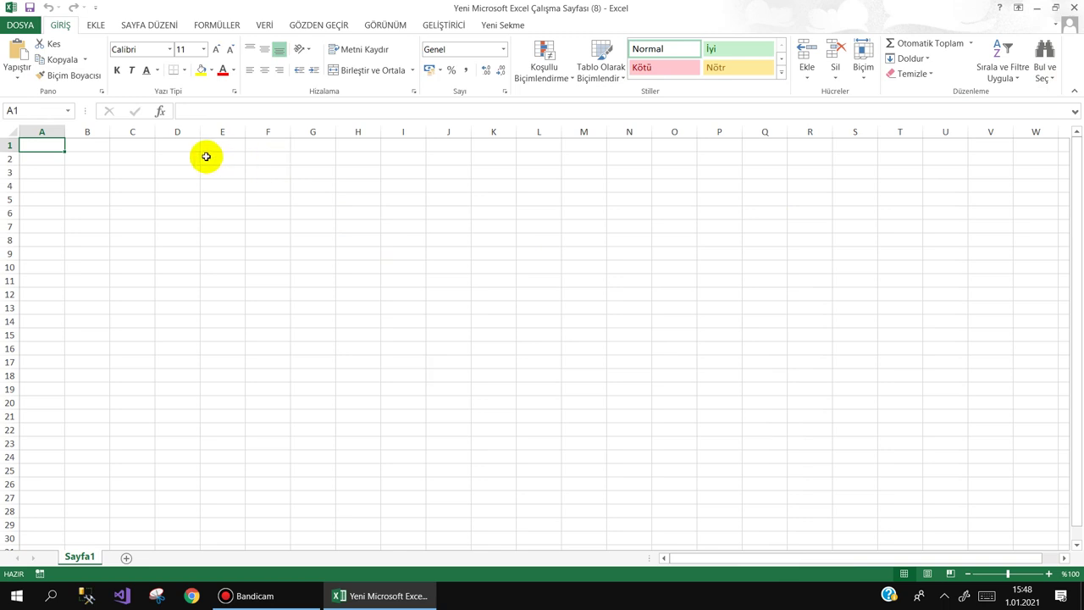
{"action": "left_click", "coordinate": [93, 162]}
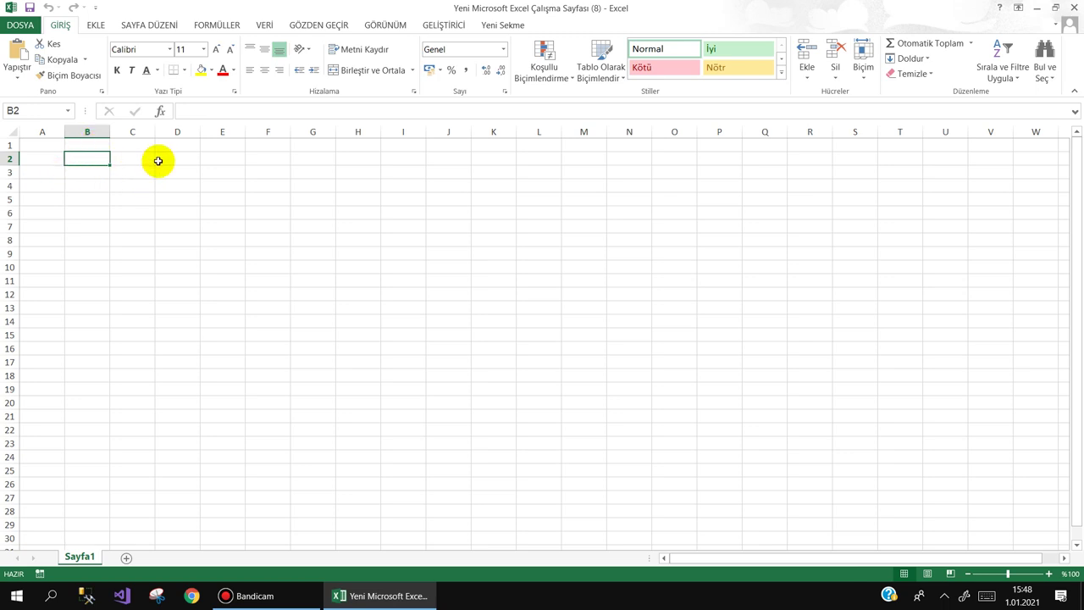
{"action": "left_click", "coordinate": [21, 24]}
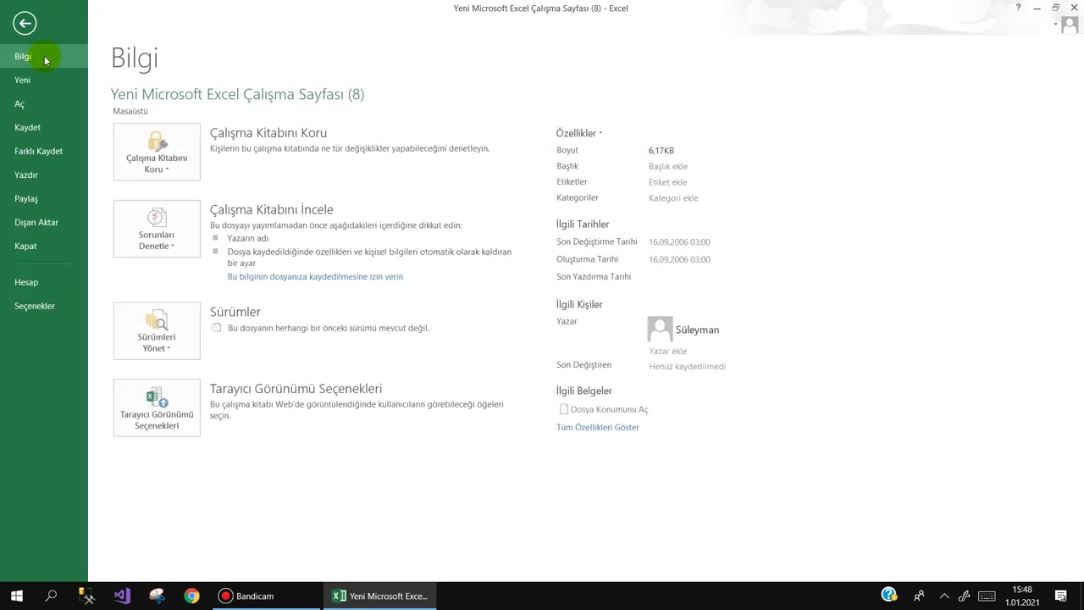
{"action": "left_click", "coordinate": [46, 150]}
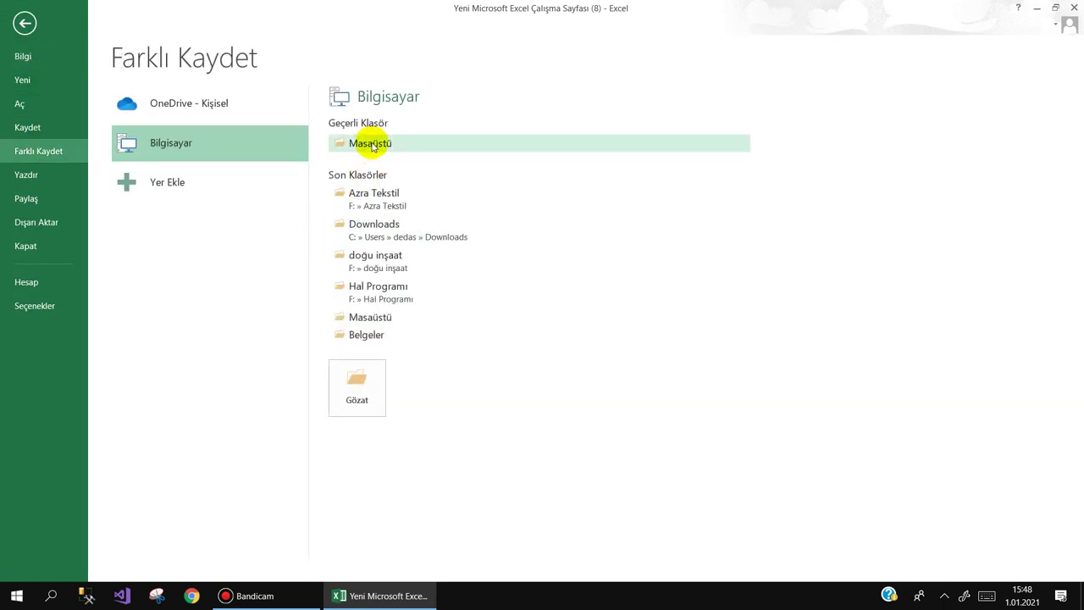
{"action": "left_click", "coordinate": [371, 143]}
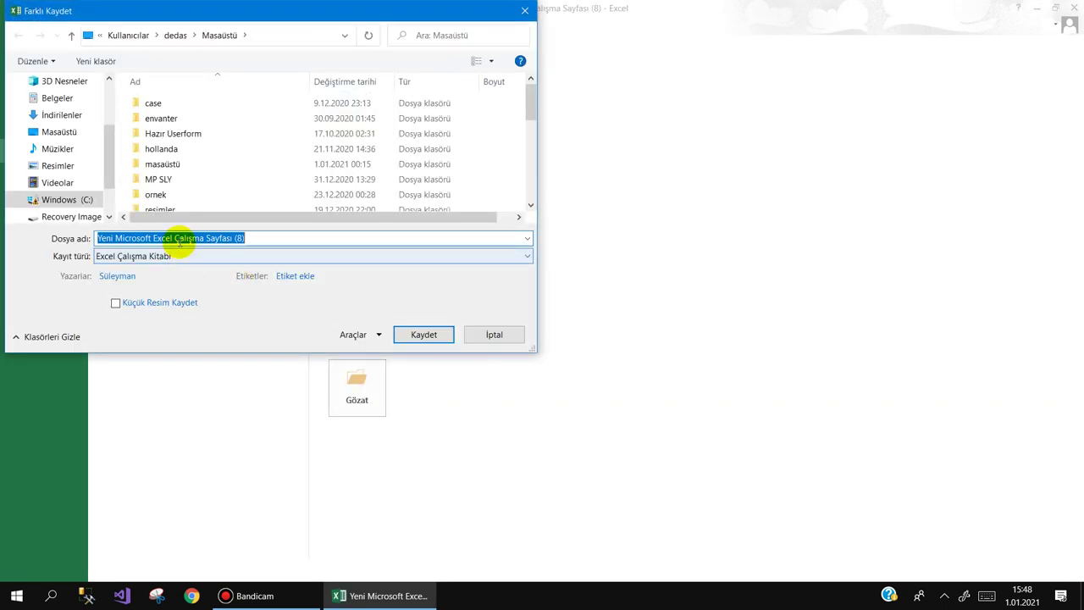
{"action": "type", "text": "Mail-"}
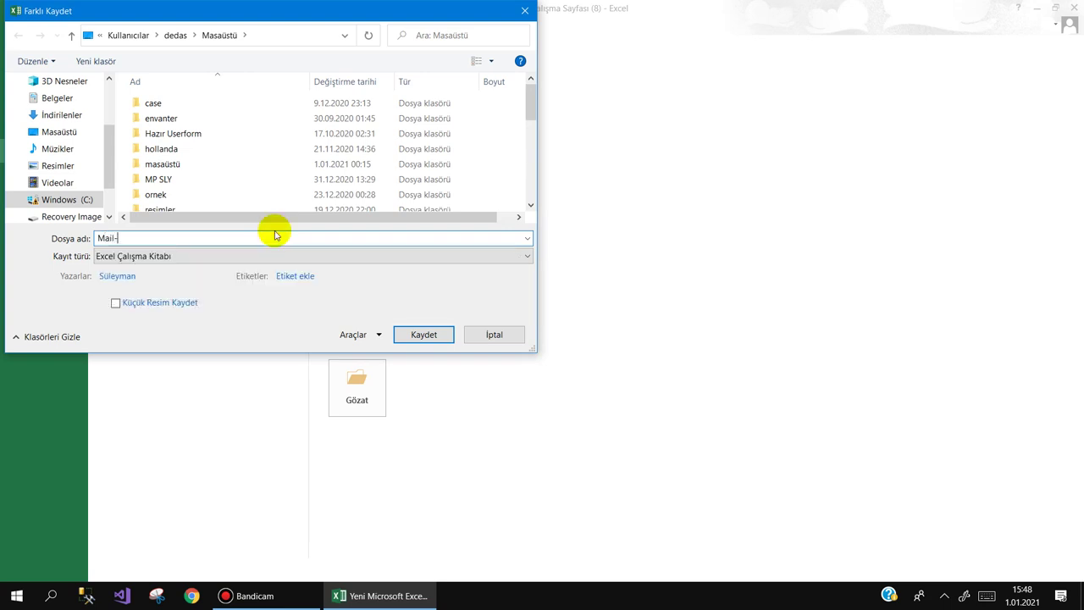
{"action": "type", "text": "1"}
{"action": "left_click", "coordinate": [144, 256]}
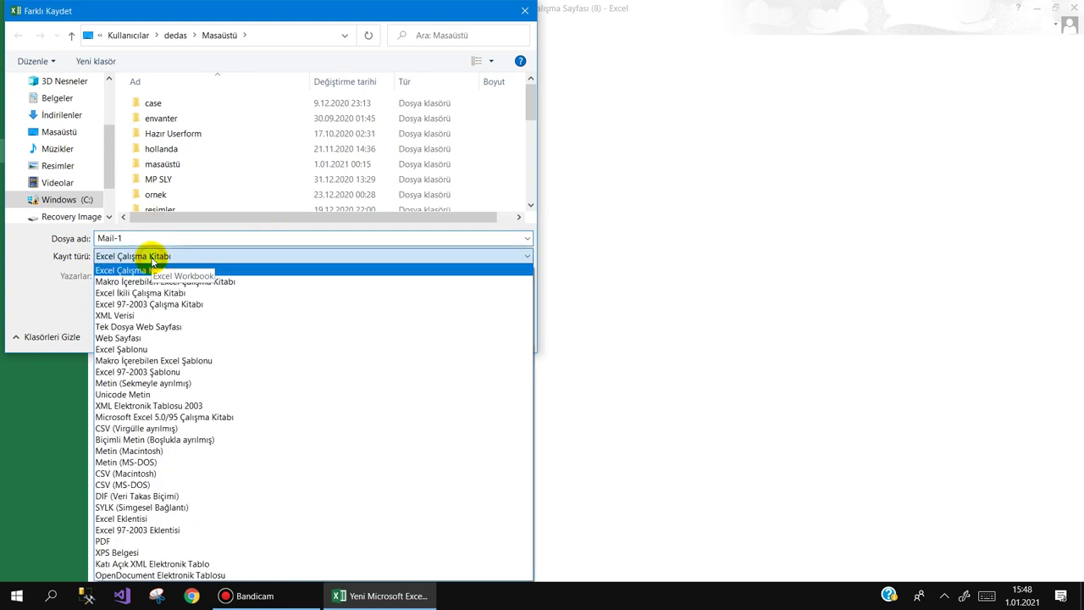
{"action": "left_click", "coordinate": [139, 293]}
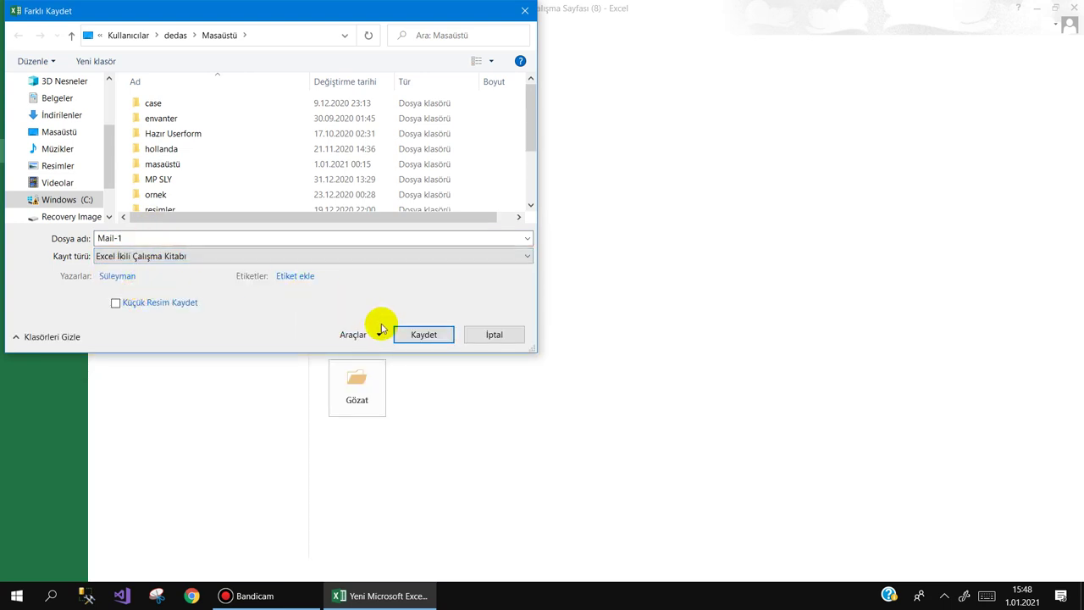
{"action": "left_click", "coordinate": [424, 334]}
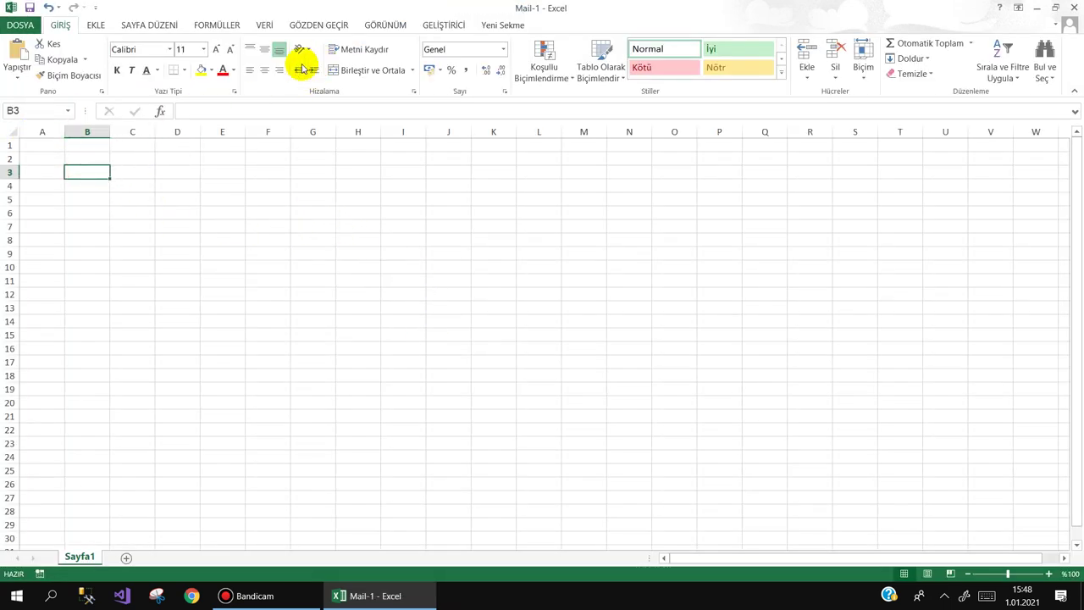
Step: Fill the entire worksheet with blue
{"action": "left_click", "coordinate": [12, 130]}
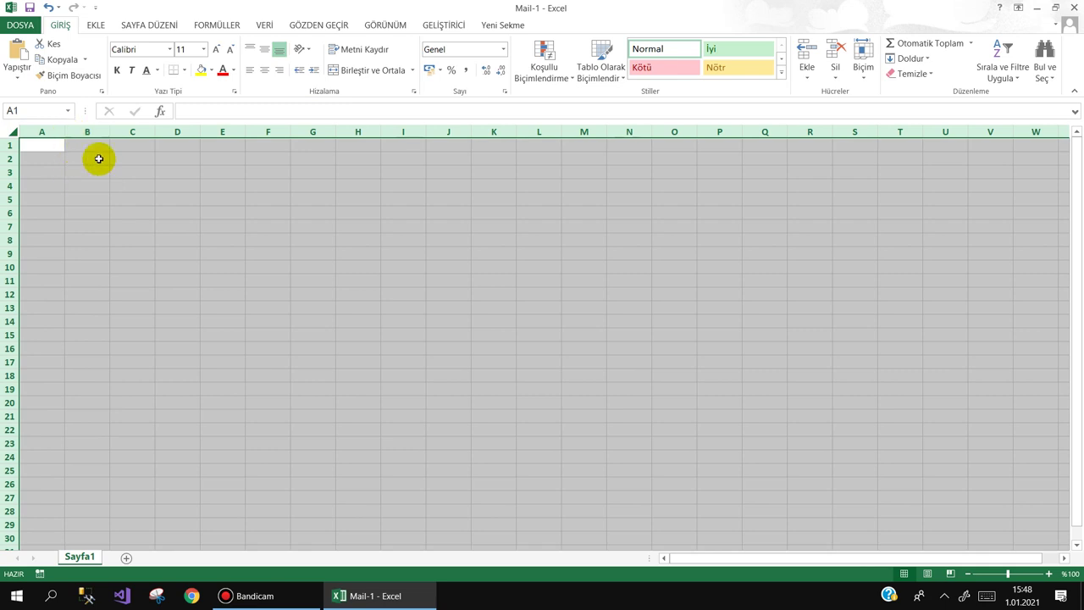
{"action": "left_click", "coordinate": [211, 71]}
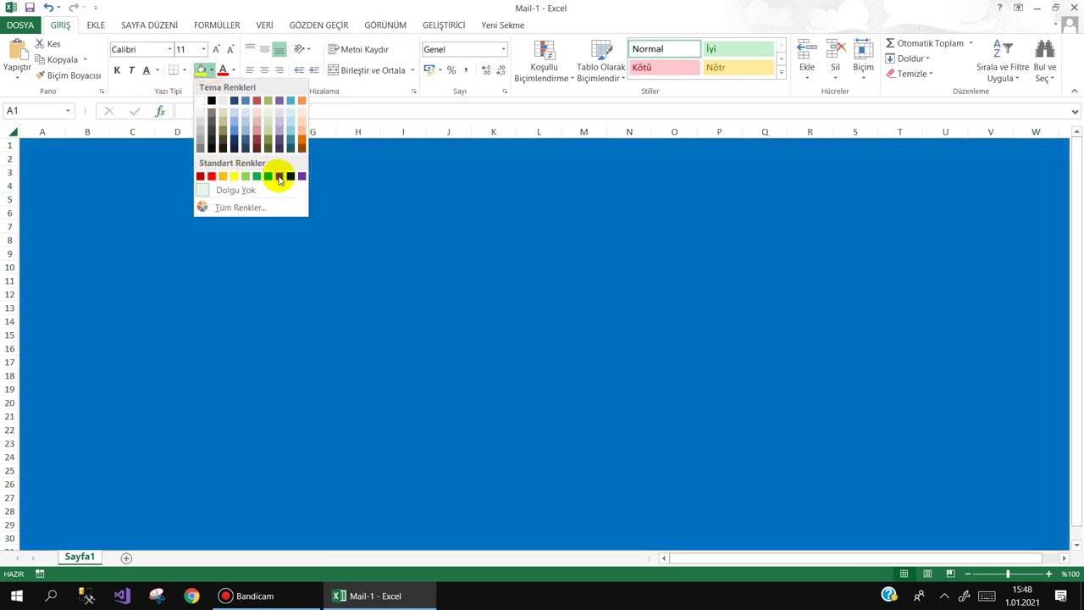
{"action": "left_click", "coordinate": [279, 174]}
{"action": "left_click", "coordinate": [204, 182]}
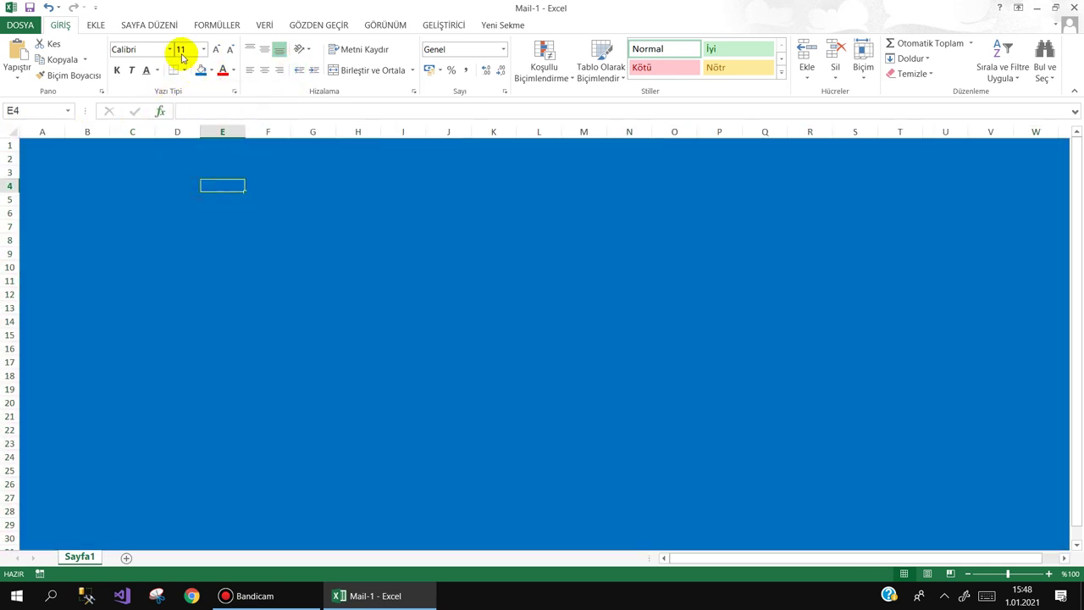
Step: Insert a 'MAİL GÖNDERME-1' WordArt title and move it to the sheet's top-left
{"action": "left_click", "coordinate": [96, 25]}
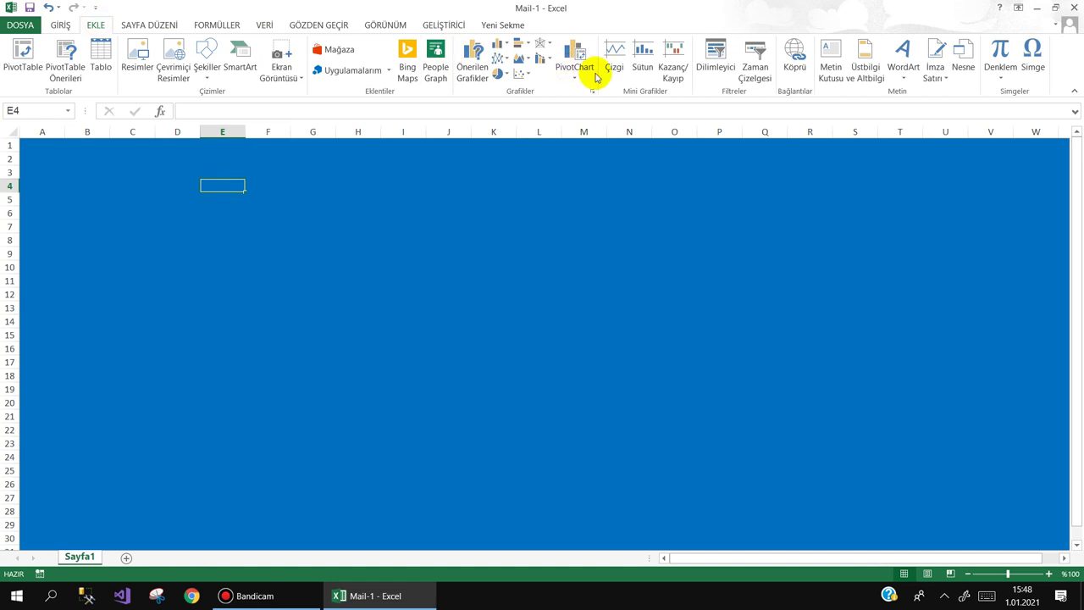
{"action": "left_click", "coordinate": [903, 58]}
{"action": "left_click", "coordinate": [1042, 145]}
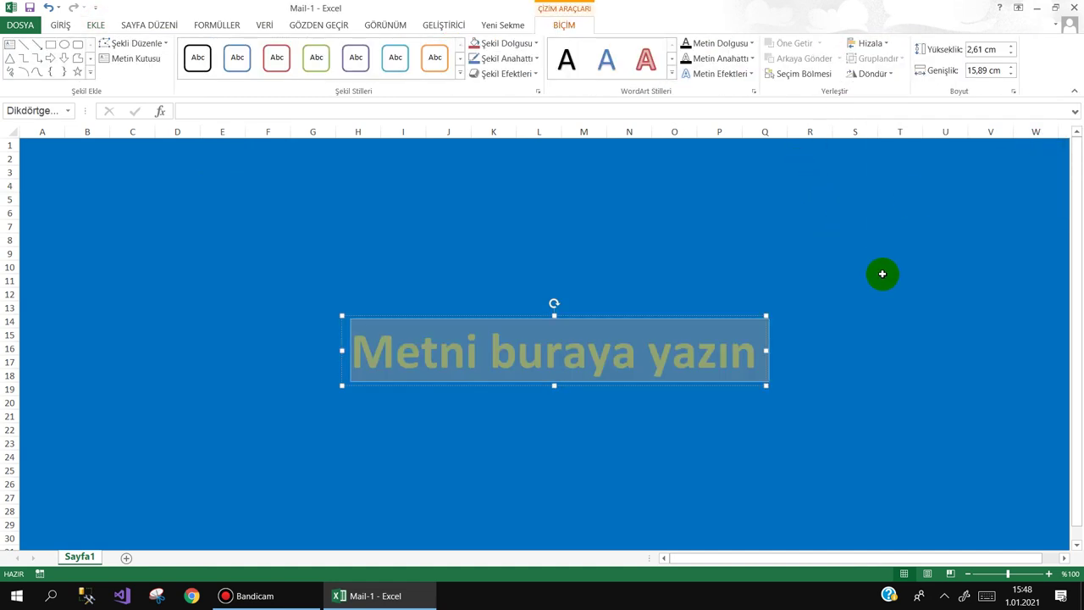
{"action": "type", "text": "MAİL"}
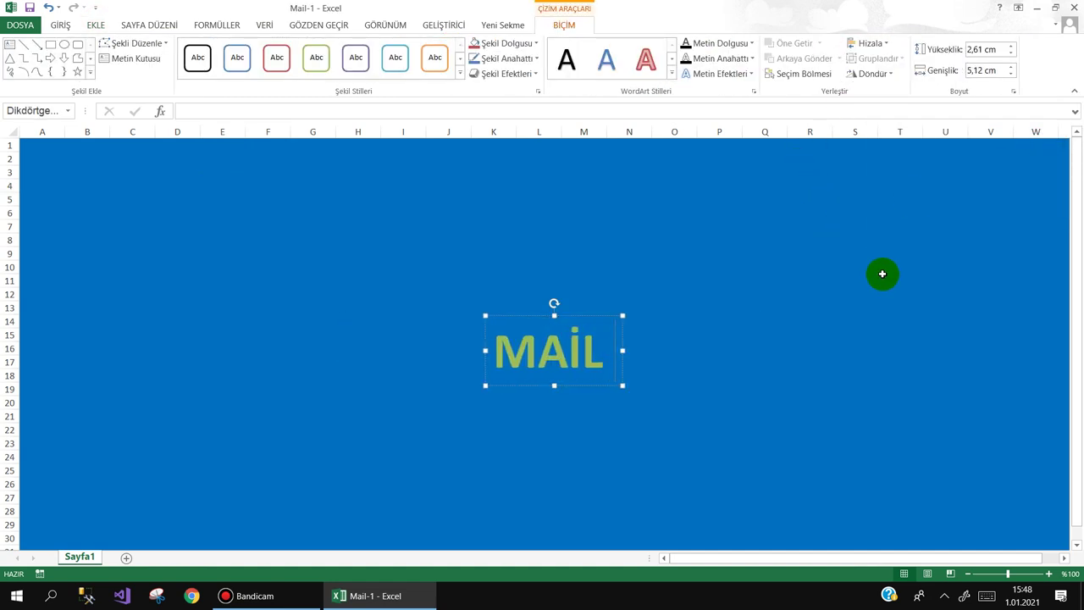
{"action": "type", "text": " GÖNDER"}
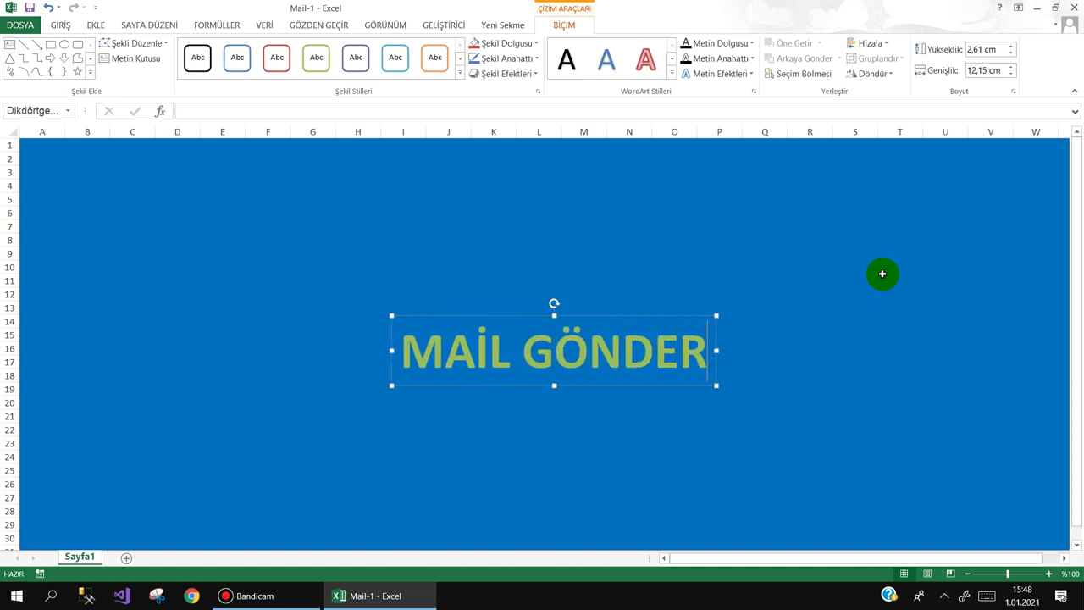
{"action": "type", "text": "ME-1"}
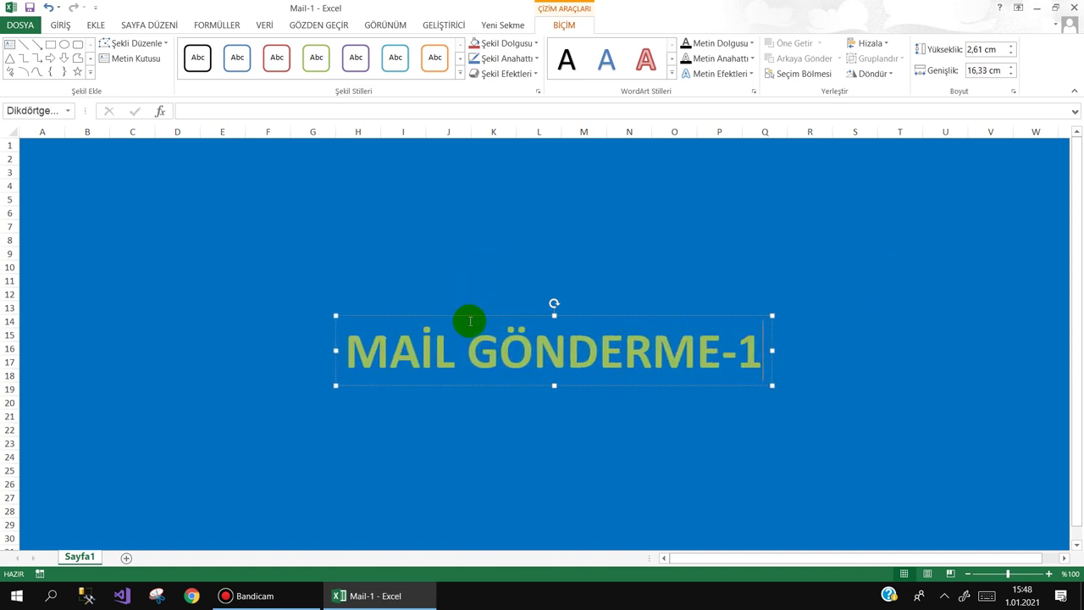
{"action": "left_click_drag", "start_coordinate": [469, 320], "coordinate": [189, 166]}
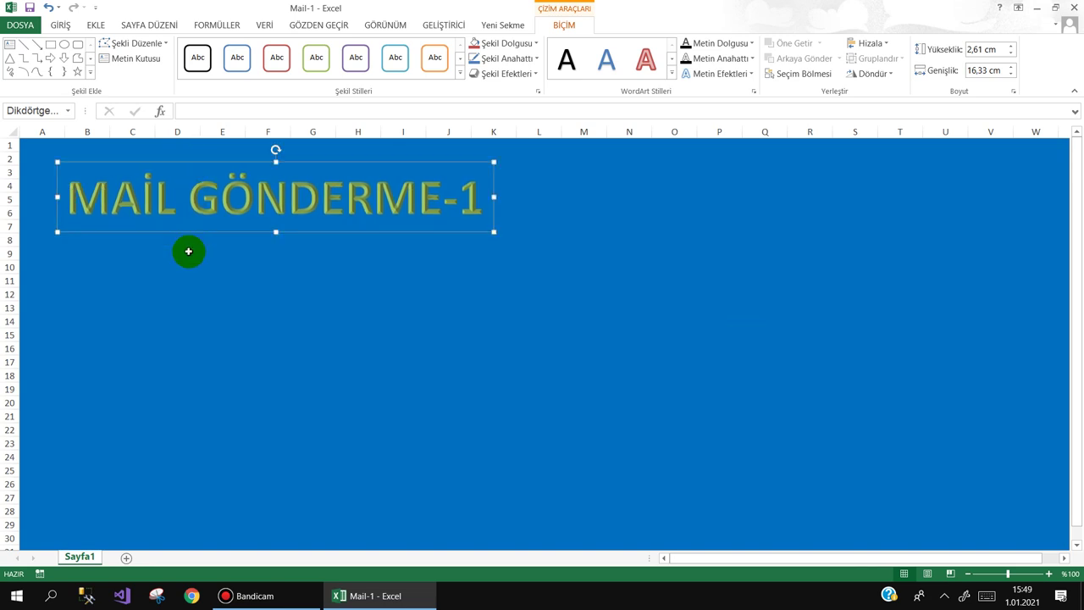
{"action": "left_click", "coordinate": [177, 253]}
{"action": "left_click", "coordinate": [210, 178]}
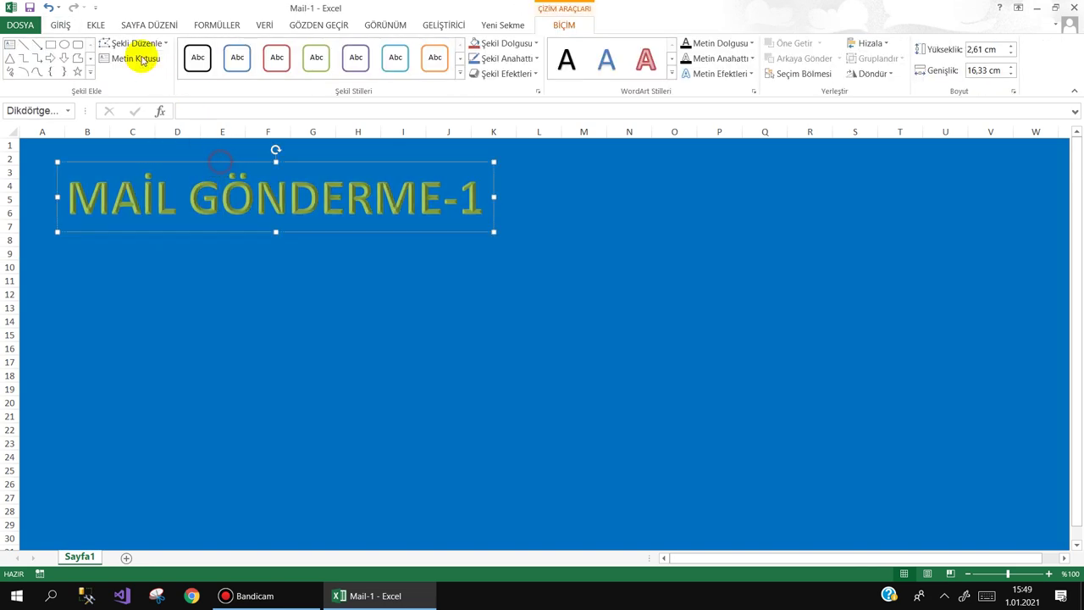
{"action": "left_click", "coordinate": [74, 27]}
{"action": "left_click", "coordinate": [234, 70]}
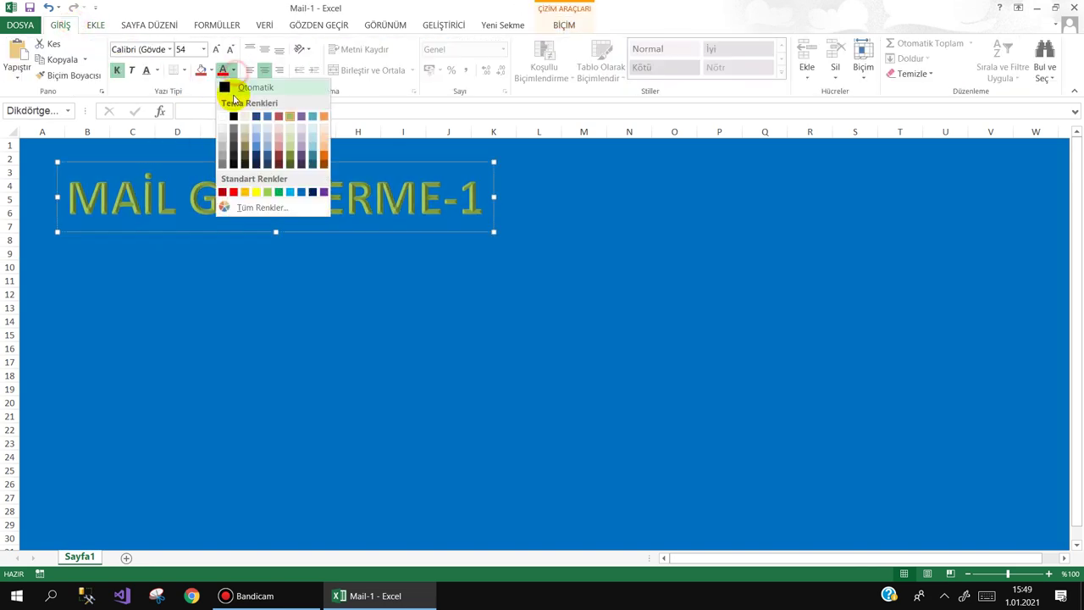
{"action": "key", "text": "Escape"}
{"action": "left_click", "coordinate": [179, 278]}
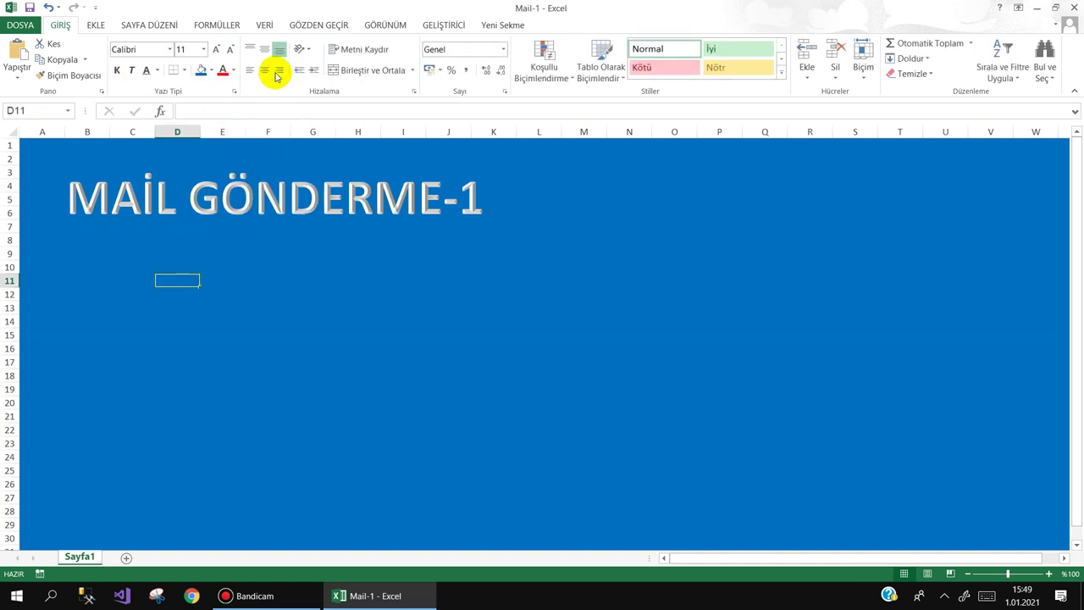
{"action": "left_click", "coordinate": [444, 25]}
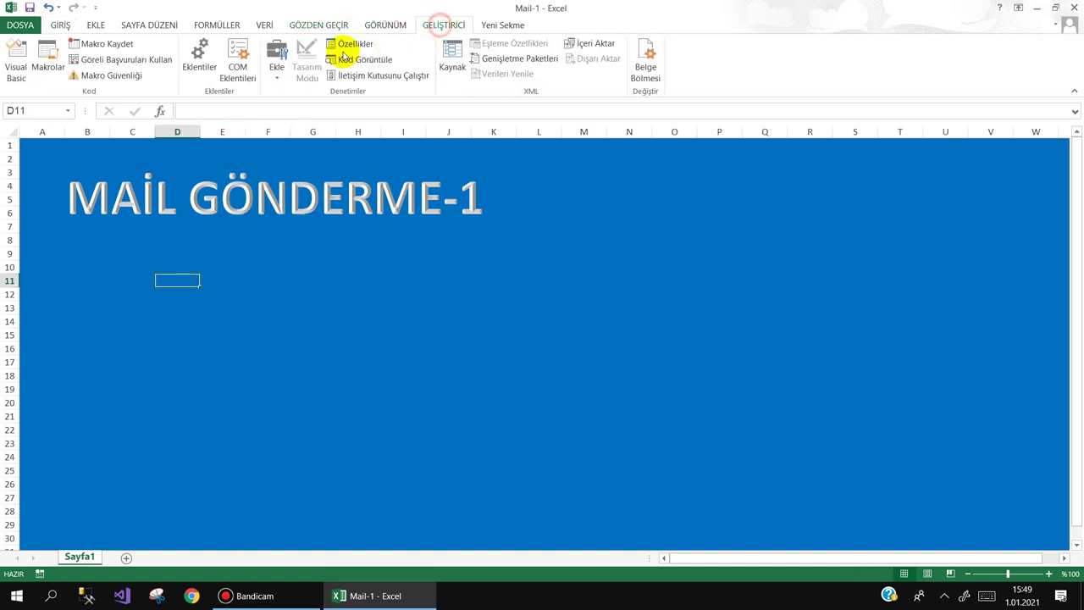
Step: Draw an ActiveX command button below the title, captioned 'Mail Formunu aç'
{"action": "left_click", "coordinate": [276, 72]}
{"action": "left_click", "coordinate": [271, 150]}
{"action": "left_click_drag", "start_coordinate": [189, 233], "coordinate": [350, 267]}
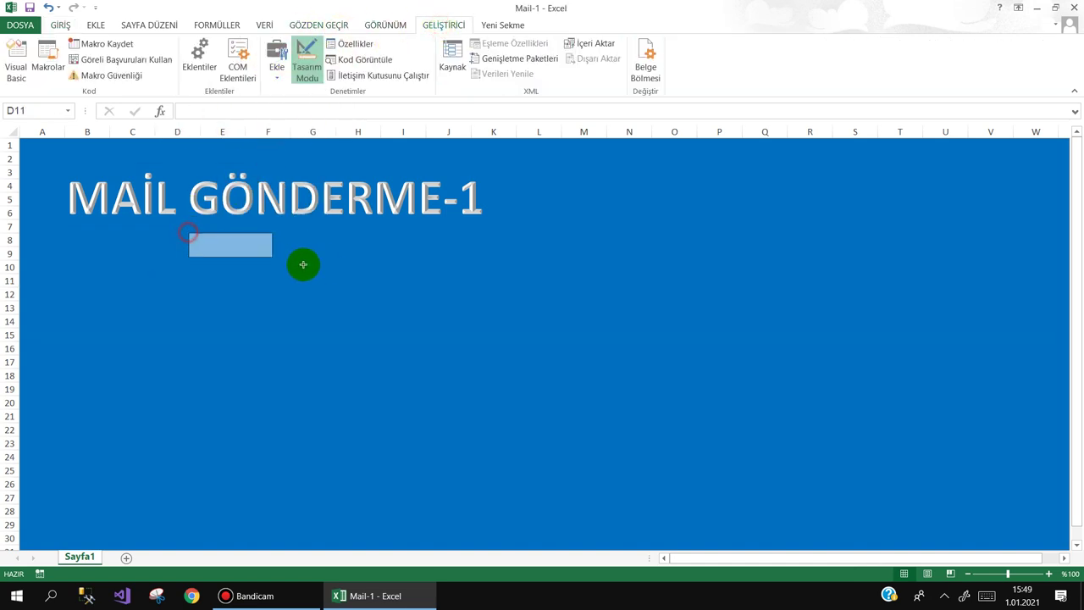
{"action": "left_click", "coordinate": [358, 45]}
{"action": "left_click", "coordinate": [878, 175]}
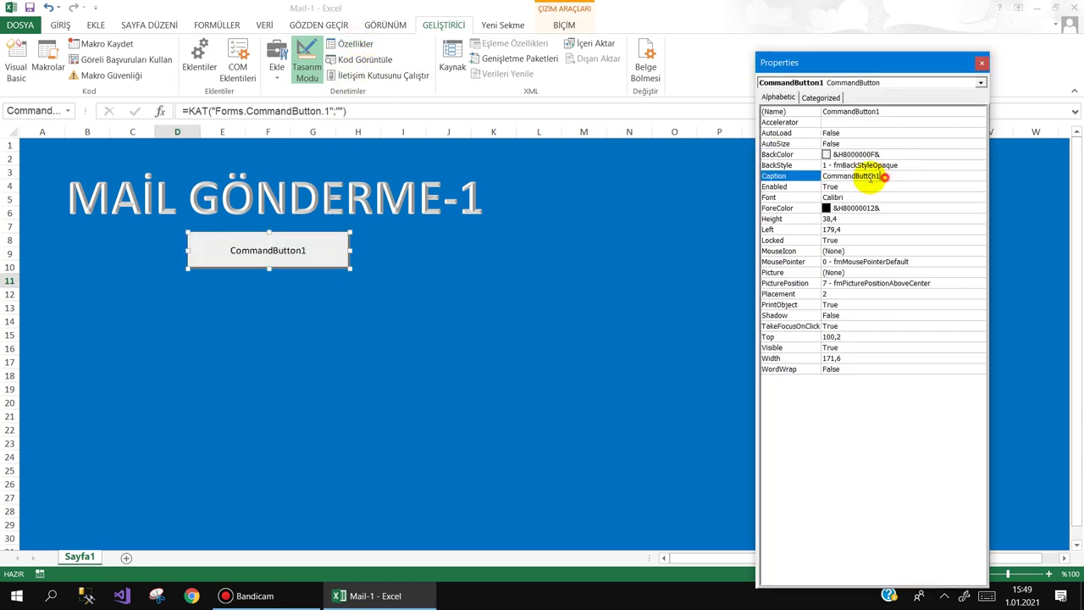
{"action": "type", "text": "mAI"}
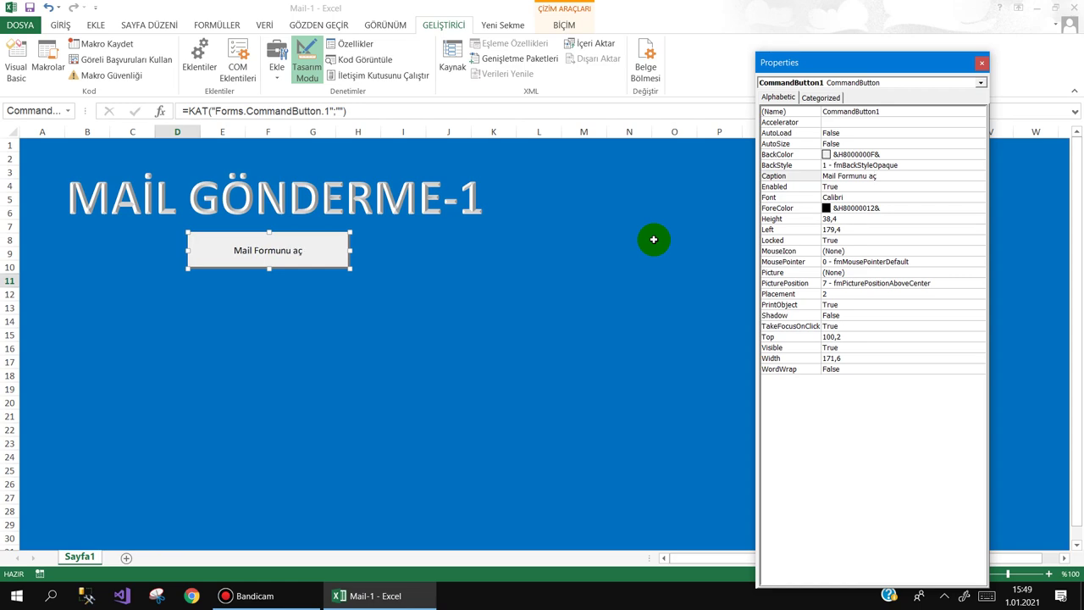
{"action": "left_click", "coordinate": [498, 265]}
{"action": "left_click", "coordinate": [981, 63]}
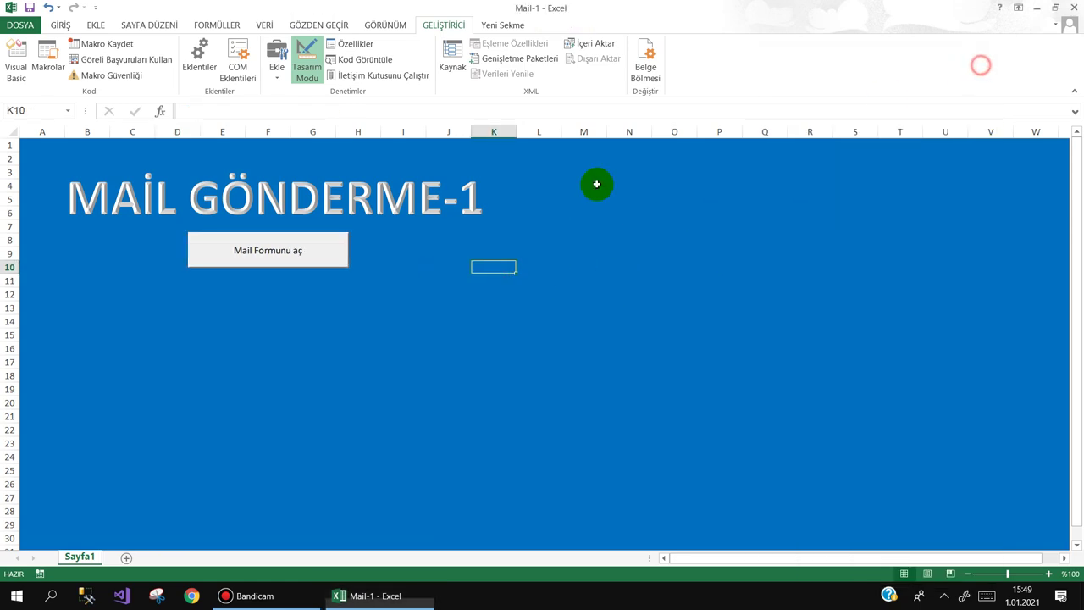
Step: Open the button's code in VBA, insert a new UserForm and enlarge it
{"action": "double_click", "coordinate": [291, 247]}
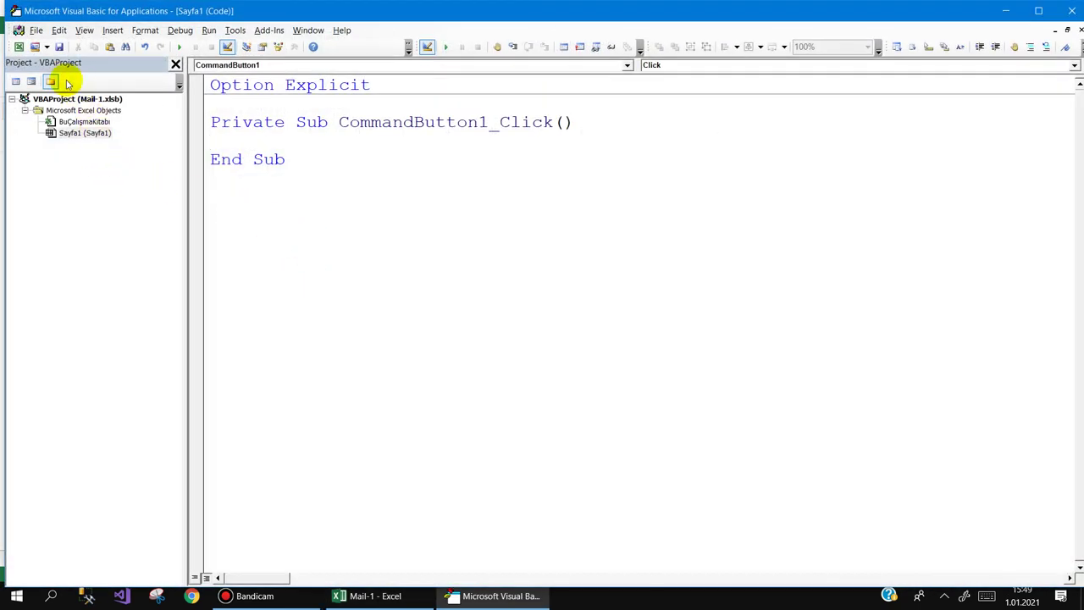
{"action": "left_click", "coordinate": [47, 46]}
{"action": "left_click", "coordinate": [51, 64]}
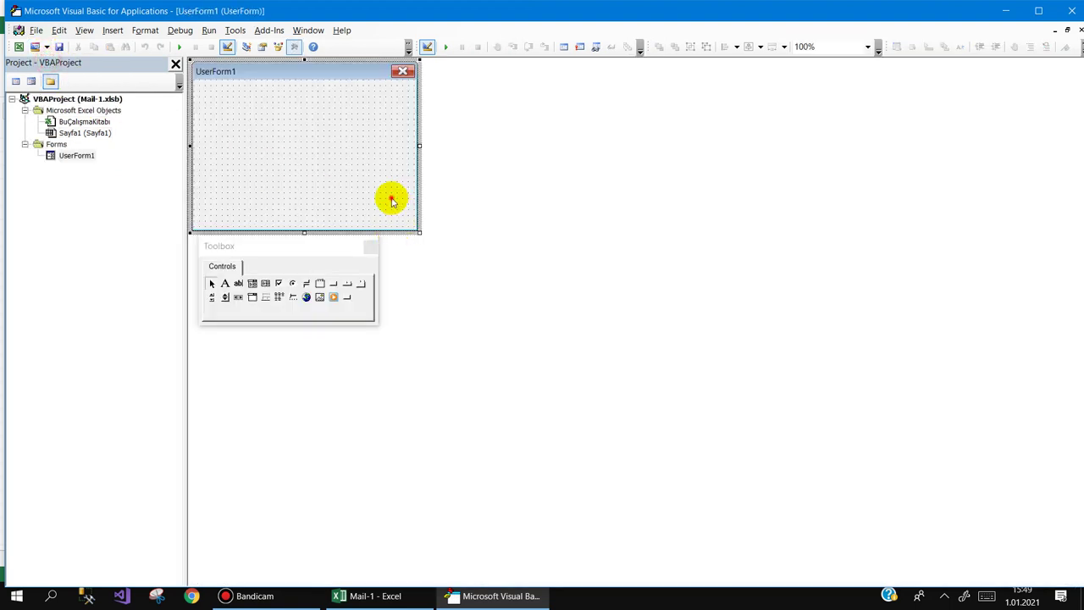
{"action": "left_click_drag", "start_coordinate": [419, 230], "coordinate": [576, 290]}
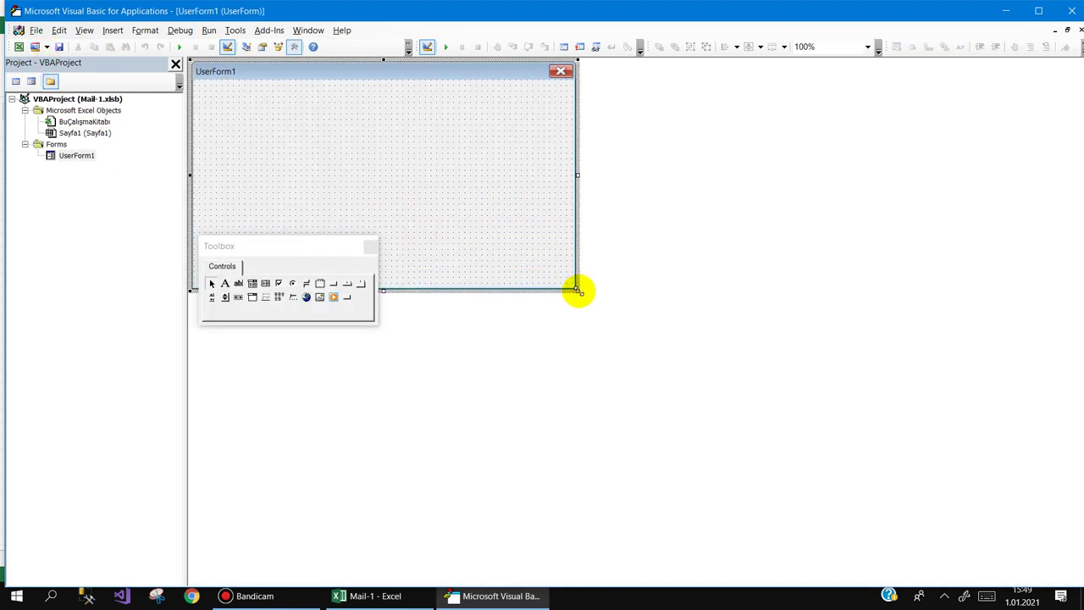
{"action": "left_click_drag", "start_coordinate": [266, 274], "coordinate": [332, 409]}
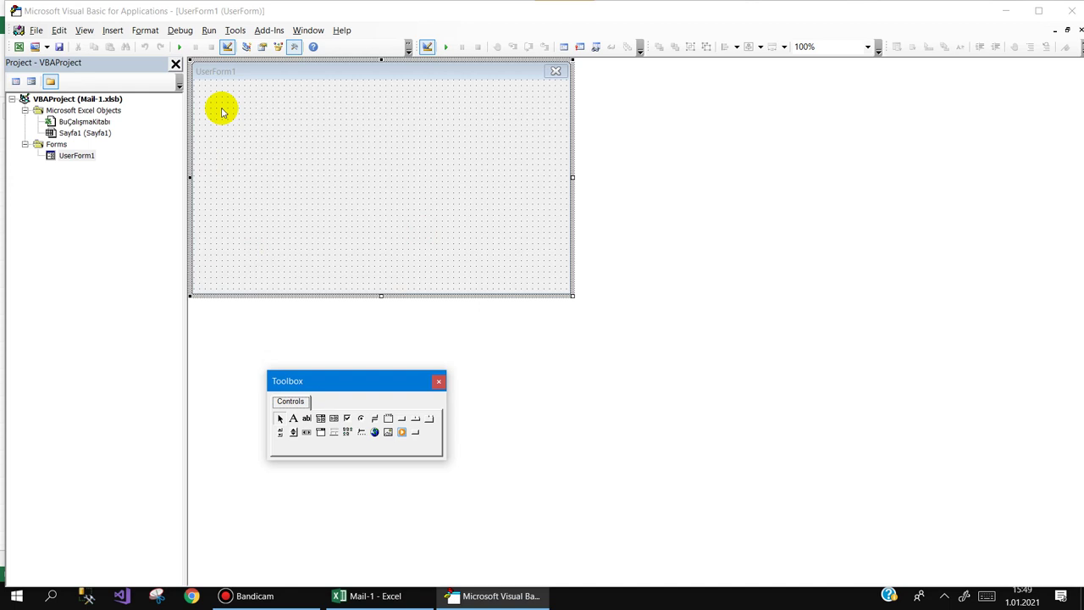
Step: Set the UserForm caption to 'Mail Gönderme Formu'
{"action": "left_click", "coordinate": [263, 47]}
{"action": "left_click", "coordinate": [128, 396]}
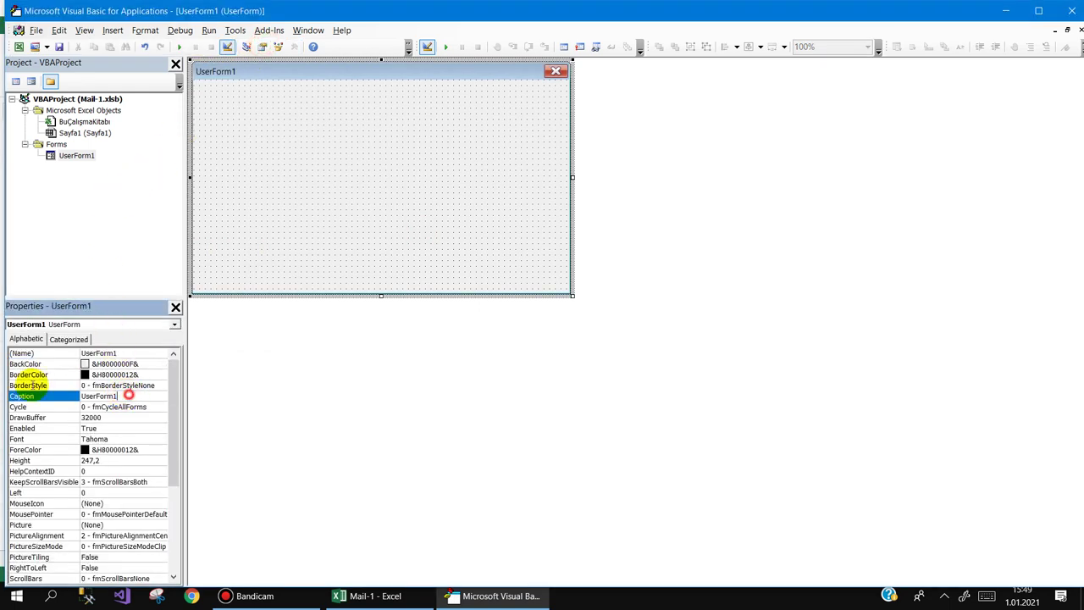
{"action": "double_click", "coordinate": [119, 393]}
{"action": "type", "text": "Mail Gönder"}
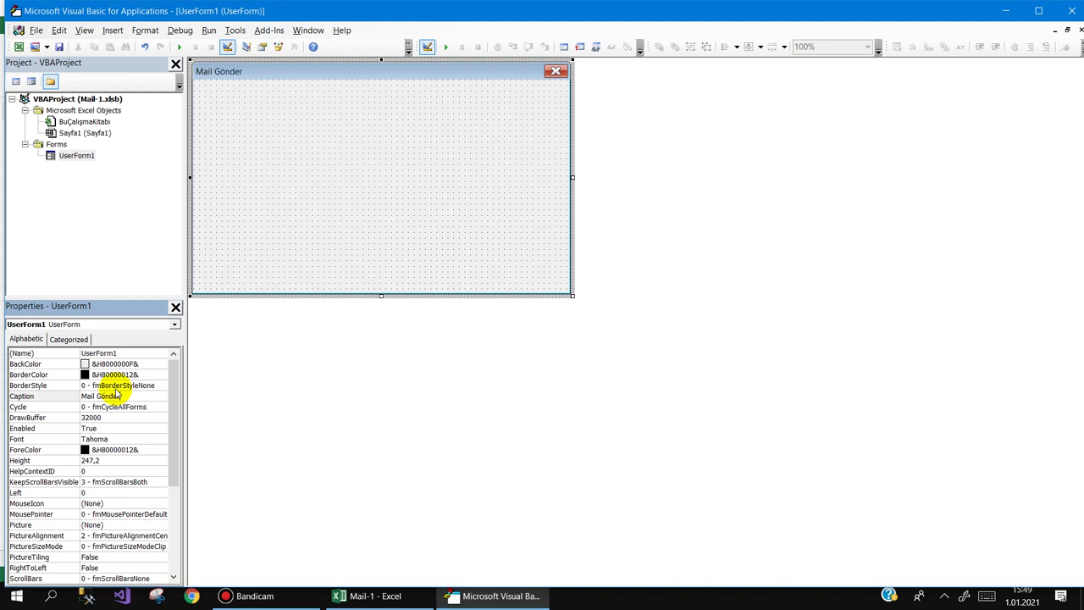
{"action": "type", "text": "ormu"}
{"action": "left_click", "coordinate": [242, 161]}
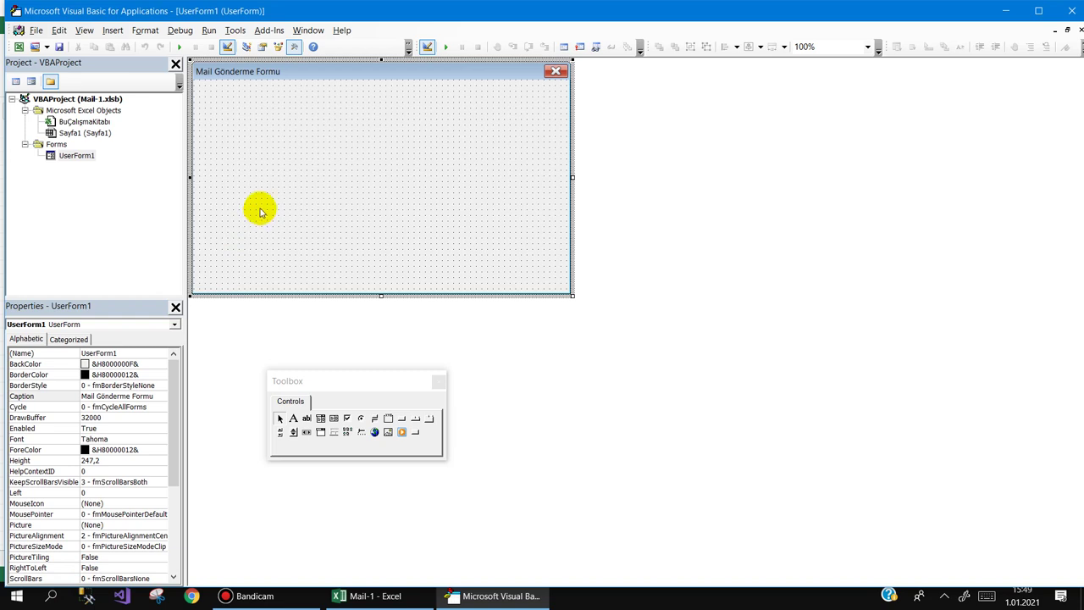
Step: Add a 'Kime:' label at the form's top-left in Calibri font
{"action": "left_click", "coordinate": [292, 133]}
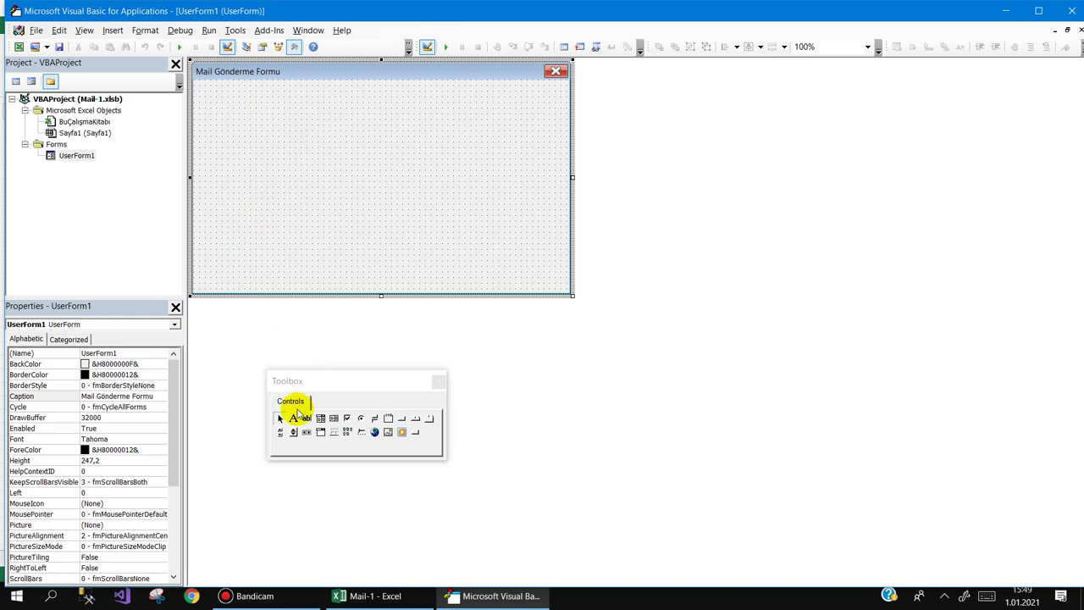
{"action": "left_click", "coordinate": [293, 418]}
{"action": "mouse_move", "coordinate": [208, 90]}
{"action": "left_mouse_down"}
{"action": "mouse_move", "coordinate": [242, 101]}
{"action": "mouse_move", "coordinate": [226, 105]}
{"action": "mouse_move", "coordinate": [248, 100]}
{"action": "left_mouse_up"}
{"action": "left_click", "coordinate": [242, 102]}
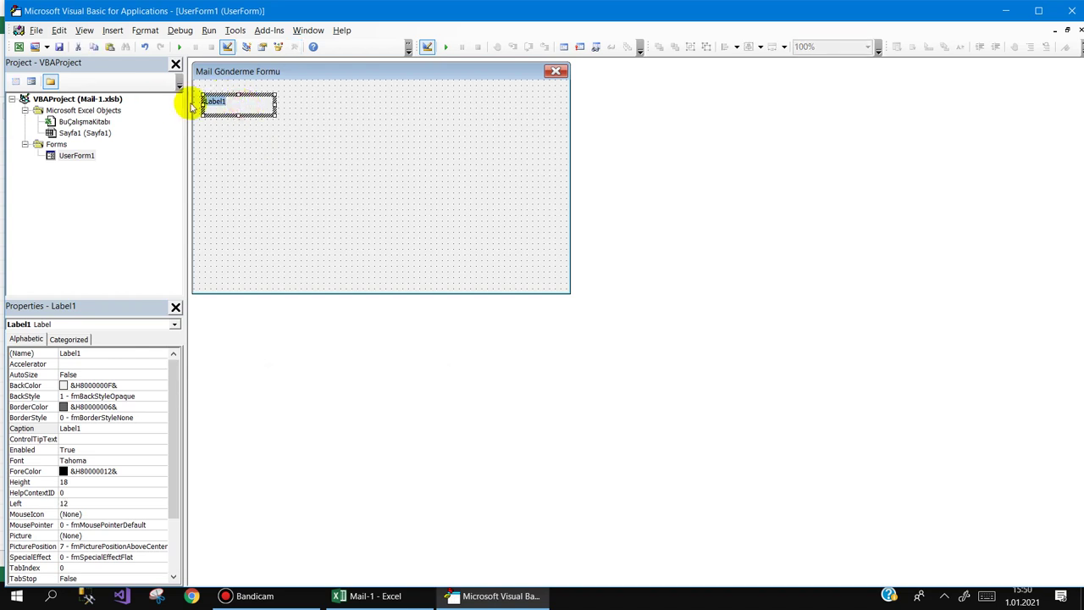
{"action": "type", "text": "Kime:"}
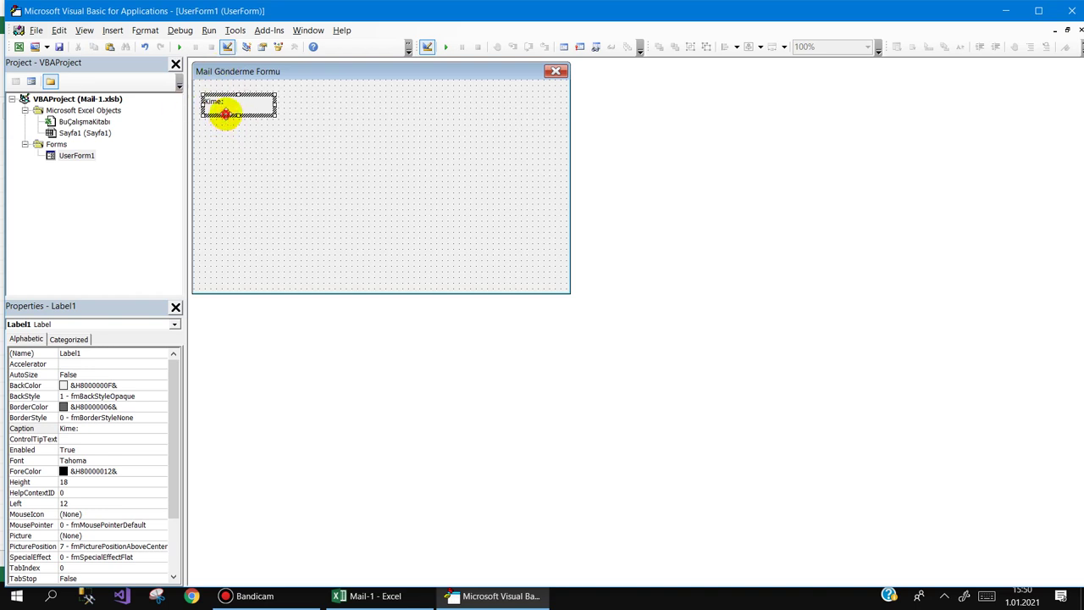
{"action": "left_click", "coordinate": [157, 461]}
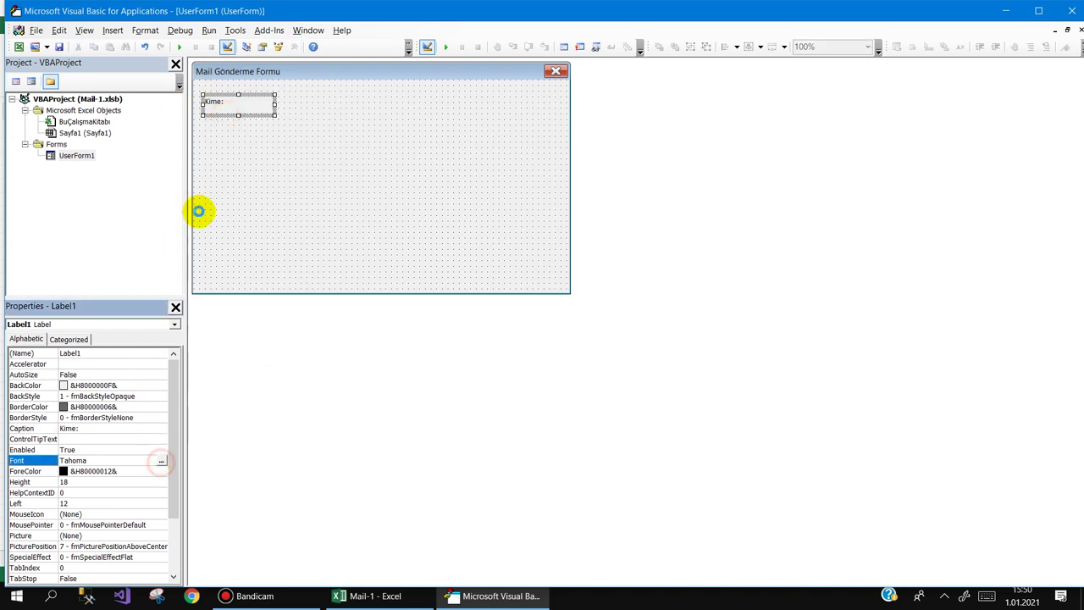
{"action": "type", "text": "c"}
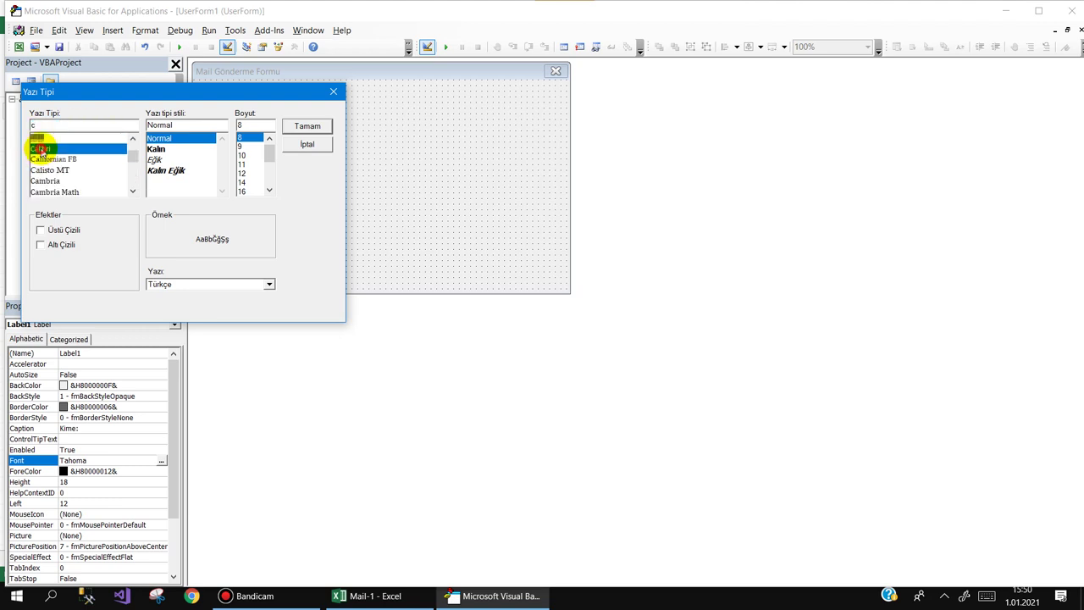
{"action": "left_click", "coordinate": [40, 149]}
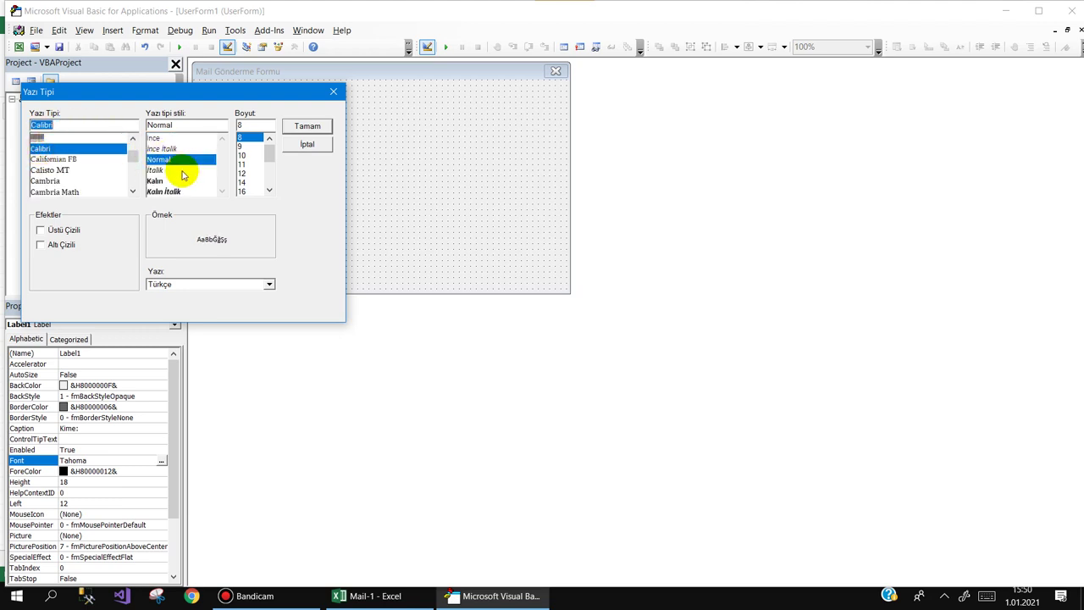
{"action": "left_click", "coordinate": [290, 128]}
Step: Draw a text box beside the Kime: label and widen it
{"action": "left_click", "coordinate": [289, 119]}
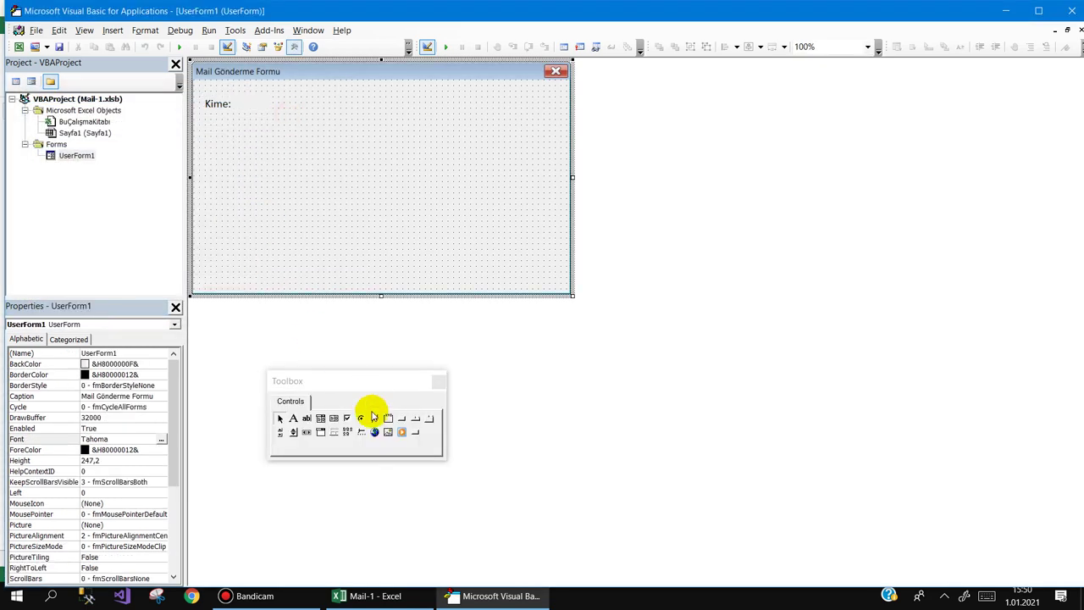
{"action": "left_click", "coordinate": [307, 418]}
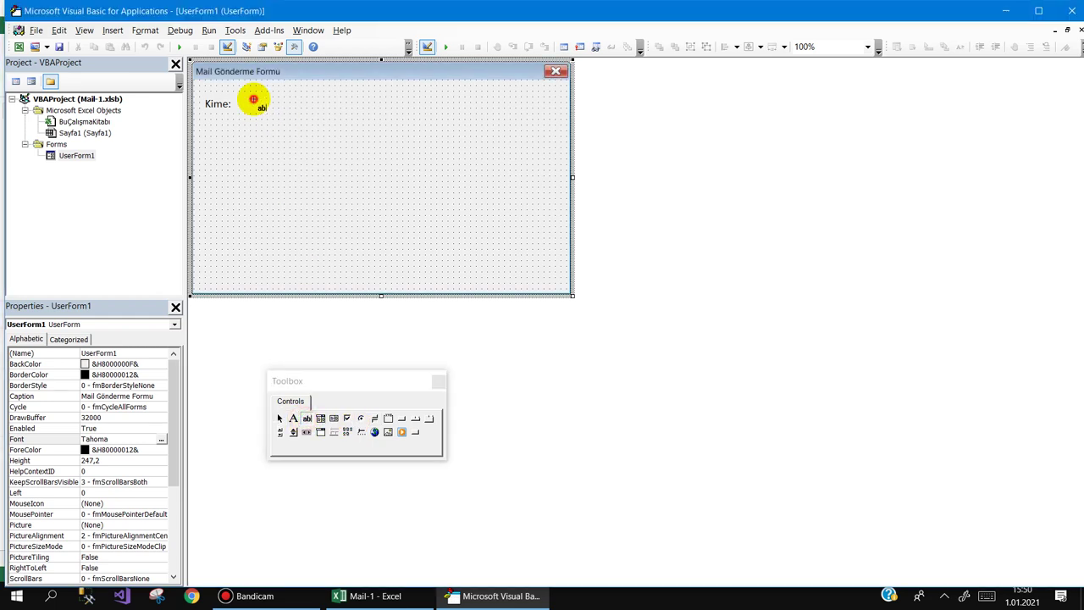
{"action": "left_click_drag", "start_coordinate": [252, 95], "coordinate": [325, 116]}
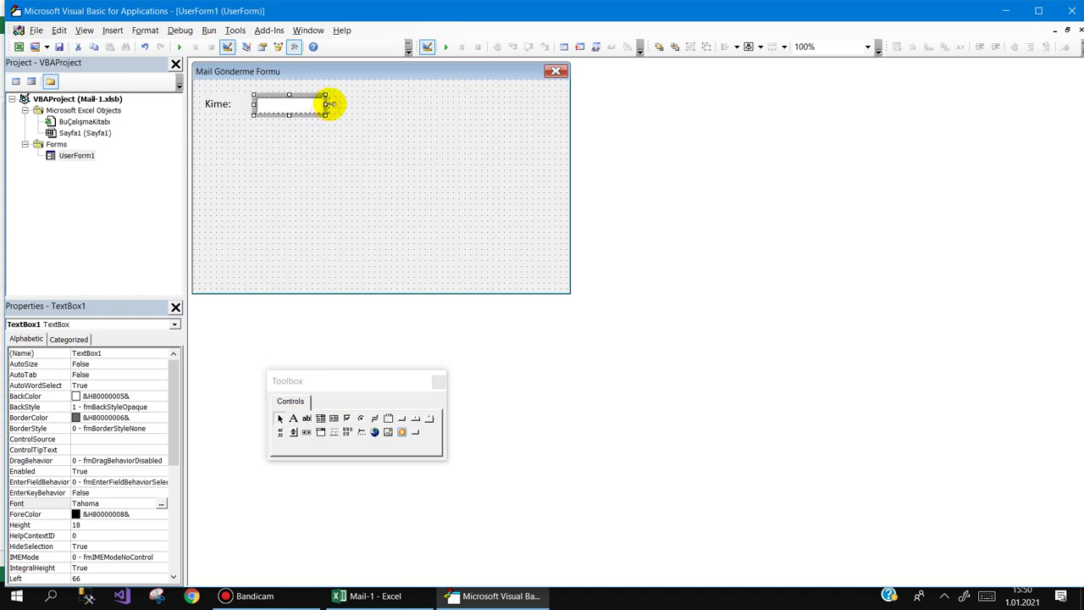
{"action": "left_click_drag", "start_coordinate": [328, 103], "coordinate": [332, 104]}
{"action": "left_click", "coordinate": [351, 104]}
{"action": "left_click", "coordinate": [329, 106]}
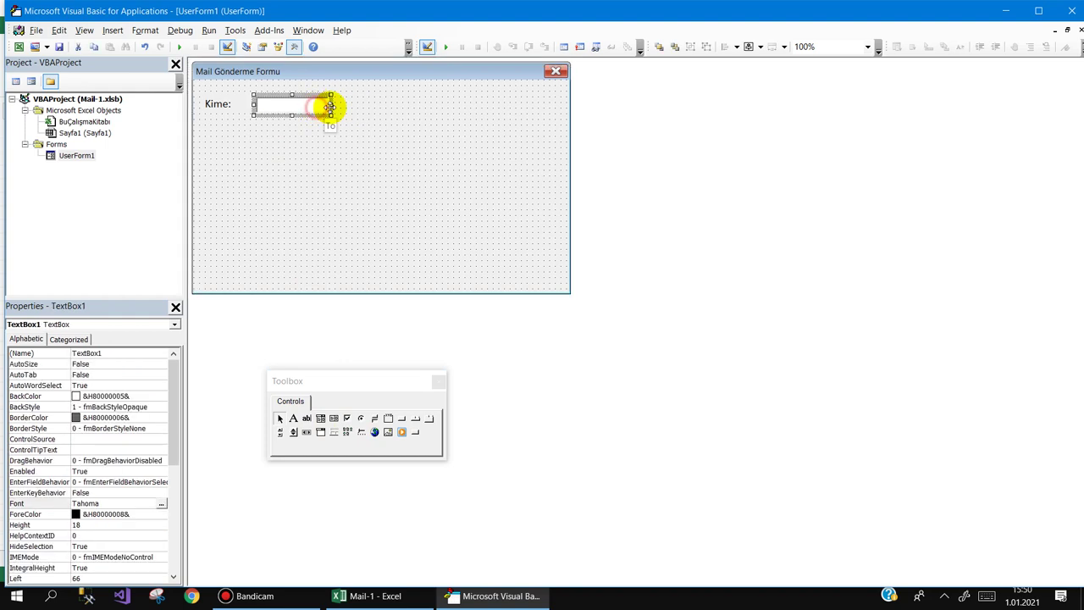
{"action": "left_click_drag", "start_coordinate": [331, 105], "coordinate": [373, 106]}
{"action": "left_click", "coordinate": [368, 131]}
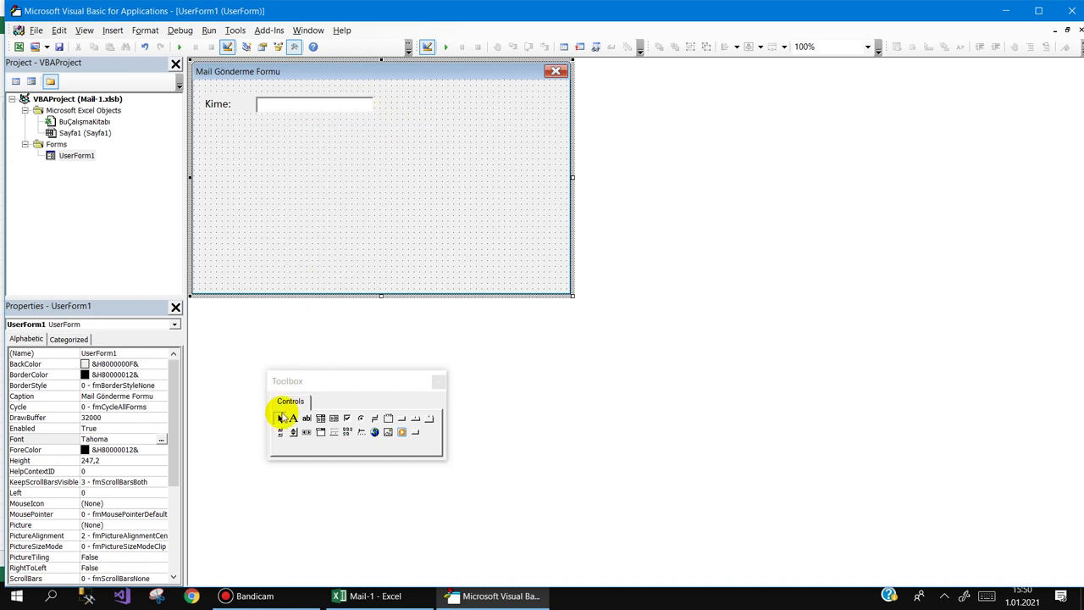
Step: Remove a stray dropdown box and widen the Kime text box a little more
{"action": "left_click", "coordinate": [321, 418]}
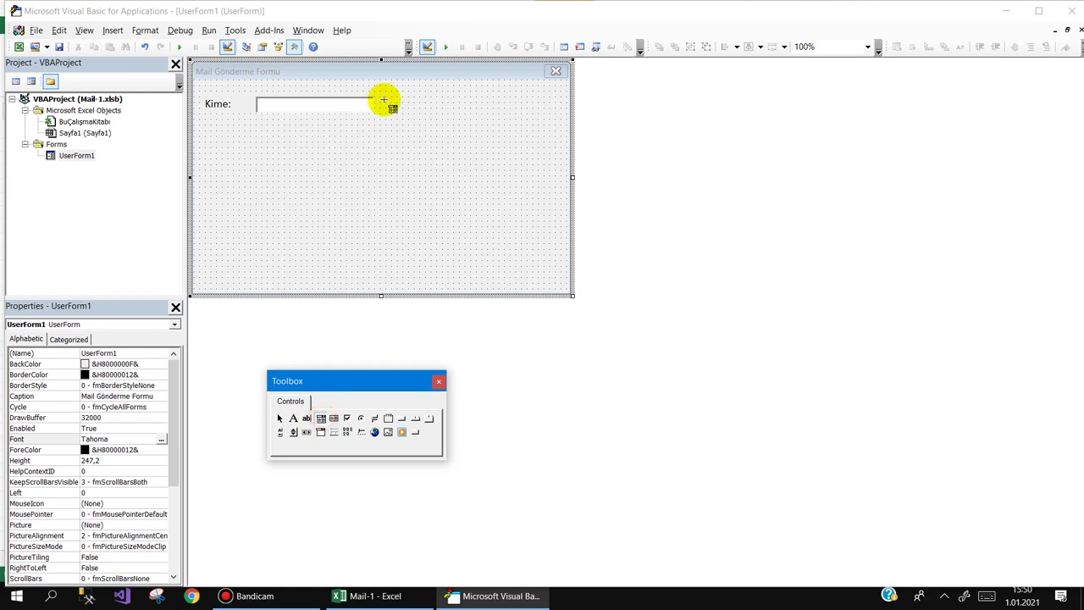
{"action": "left_click_drag", "start_coordinate": [378, 98], "coordinate": [472, 114]}
{"action": "left_click_drag", "start_coordinate": [401, 105], "coordinate": [396, 117]}
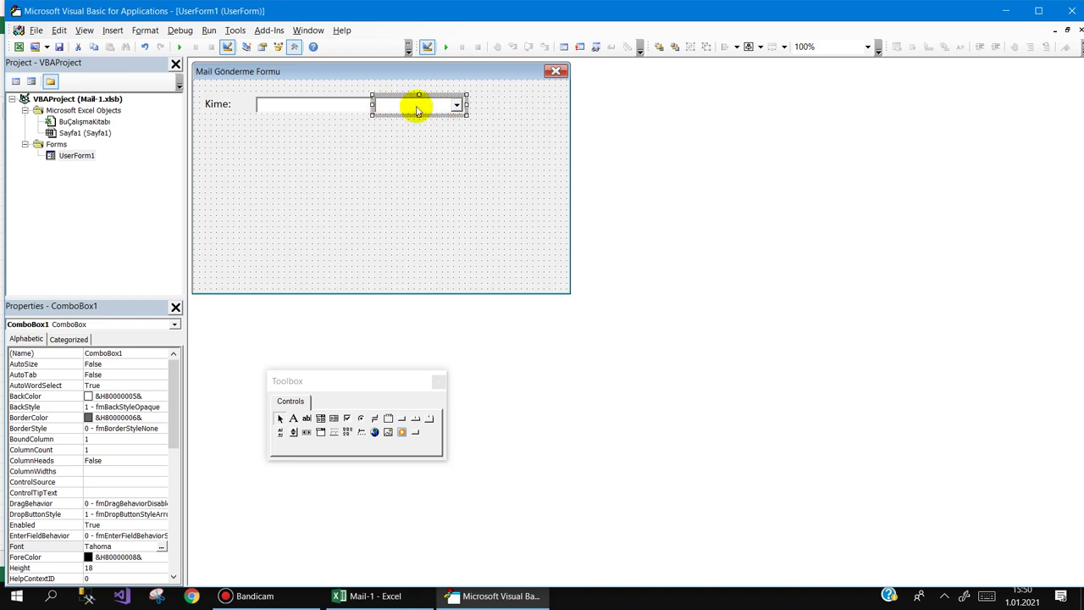
{"action": "key", "text": "Delete"}
{"action": "left_click", "coordinate": [367, 108]}
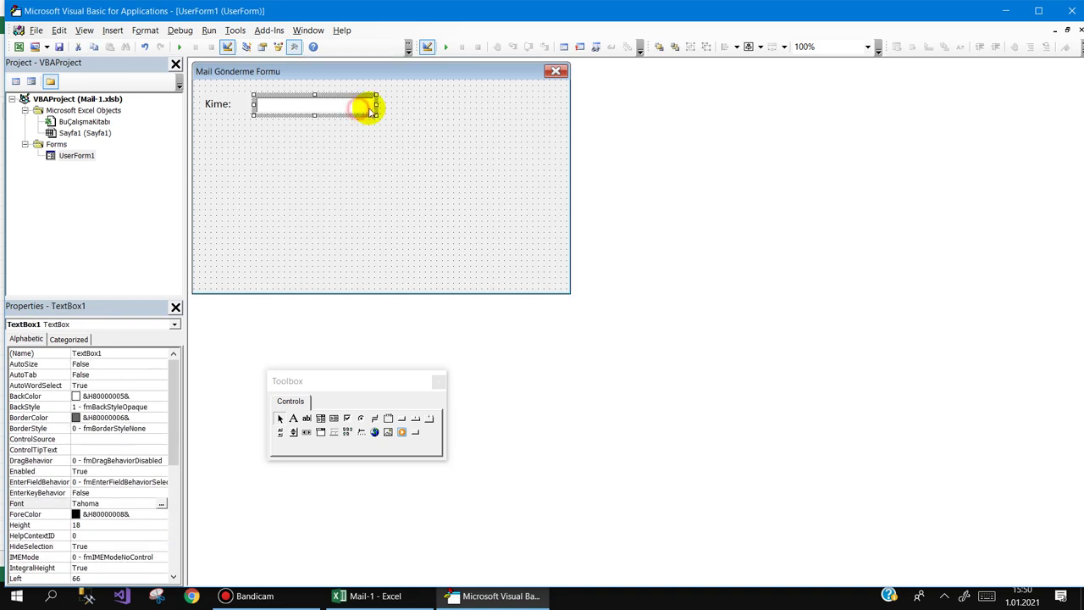
{"action": "left_click_drag", "start_coordinate": [379, 105], "coordinate": [385, 105]}
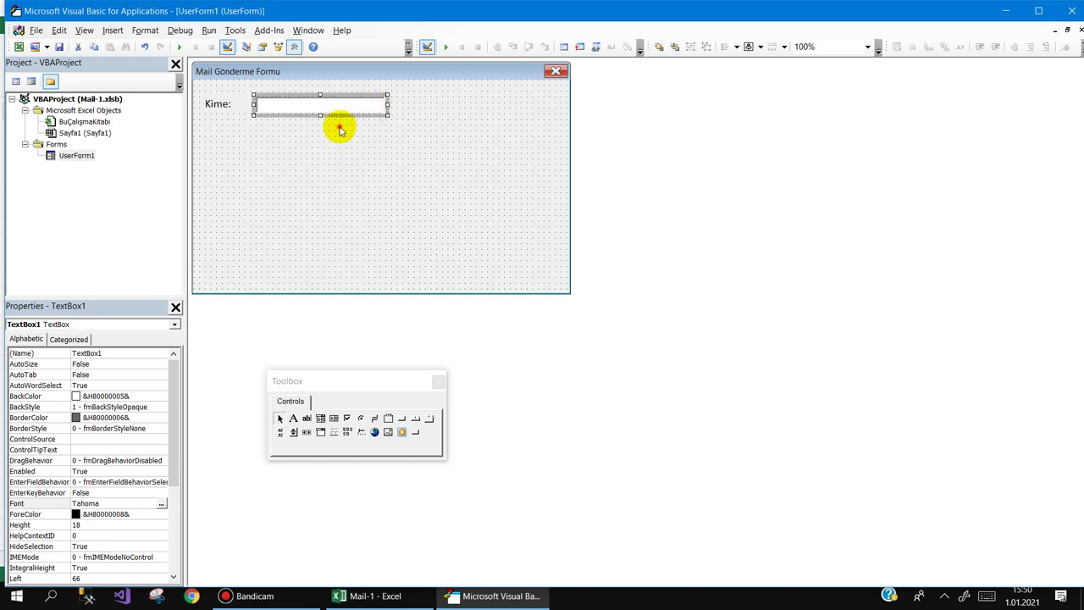
{"action": "left_click", "coordinate": [342, 129]}
Step: Give the Kime text box height 20 and Calibri 12 font
{"action": "left_click_drag", "start_coordinate": [292, 132], "coordinate": [231, 97]}
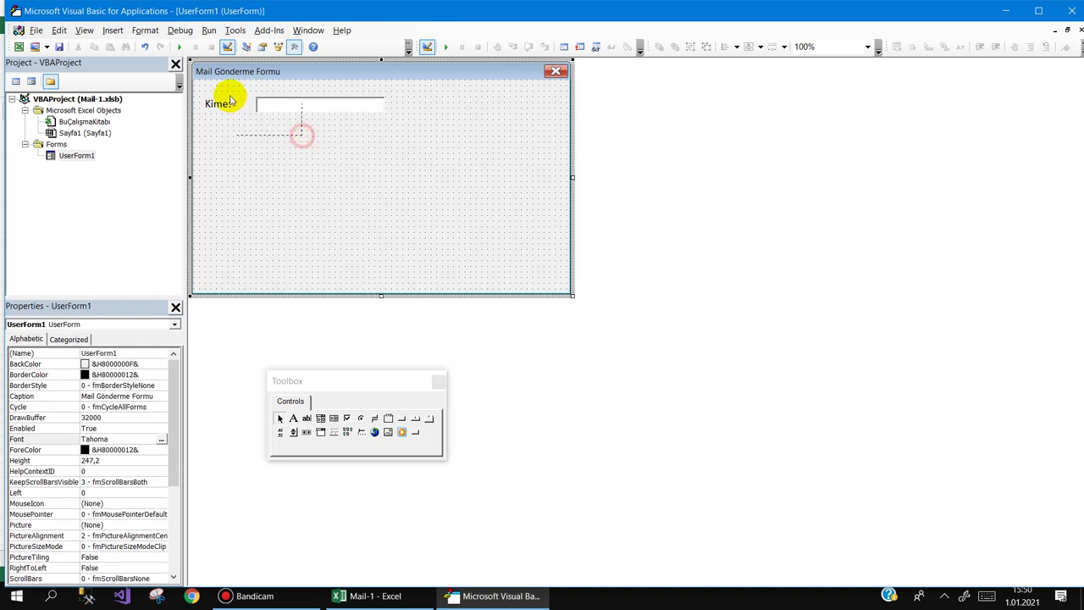
{"action": "left_click", "coordinate": [306, 127]}
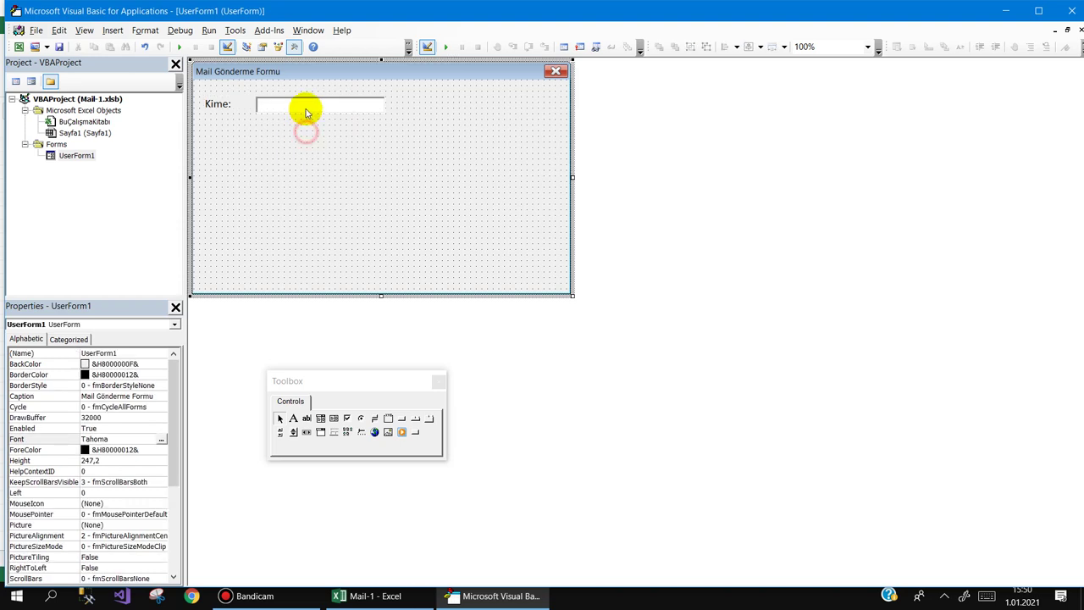
{"action": "left_click", "coordinate": [303, 107]}
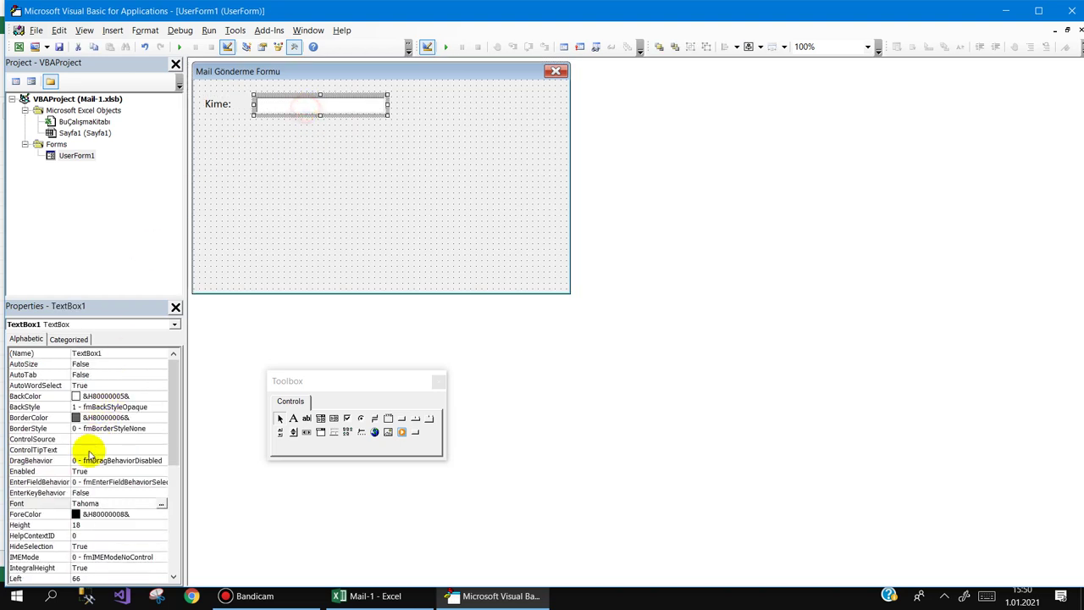
{"action": "left_click", "coordinate": [29, 525]}
{"action": "type", "text": "20"}
{"action": "key", "text": "Return"}
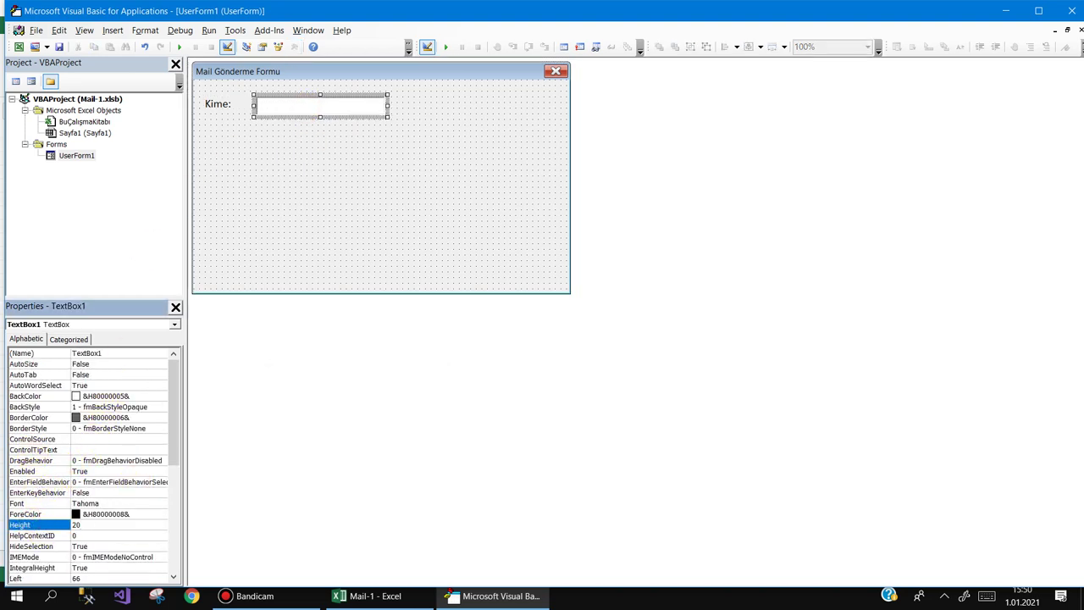
{"action": "left_click", "coordinate": [150, 503]}
{"action": "left_click", "coordinate": [161, 503]}
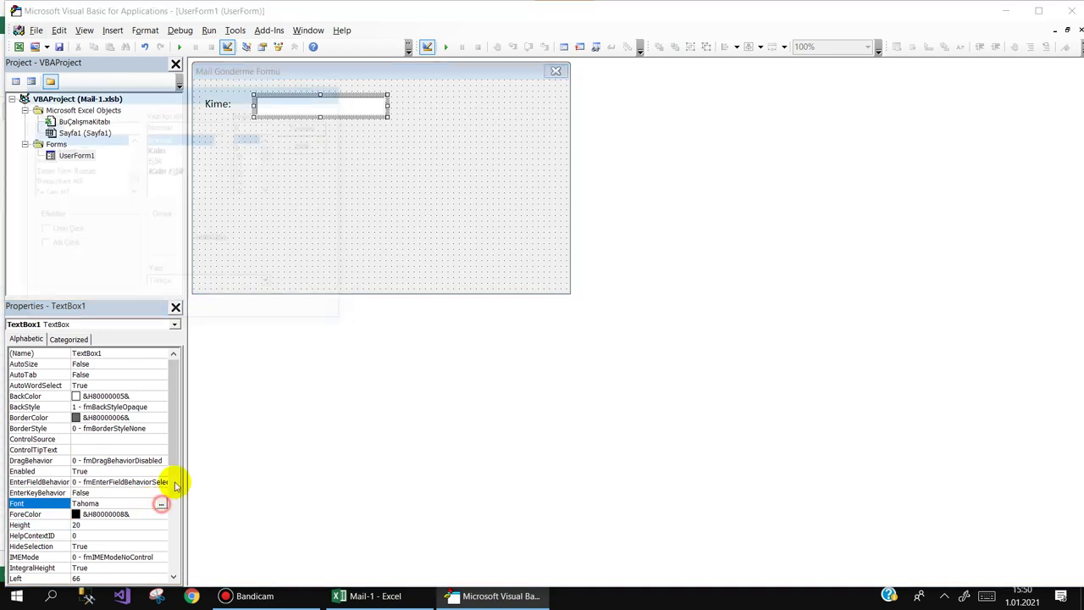
{"action": "scroll", "coordinate": [93, 161], "scroll_direction": "up", "scroll_amount": 10}
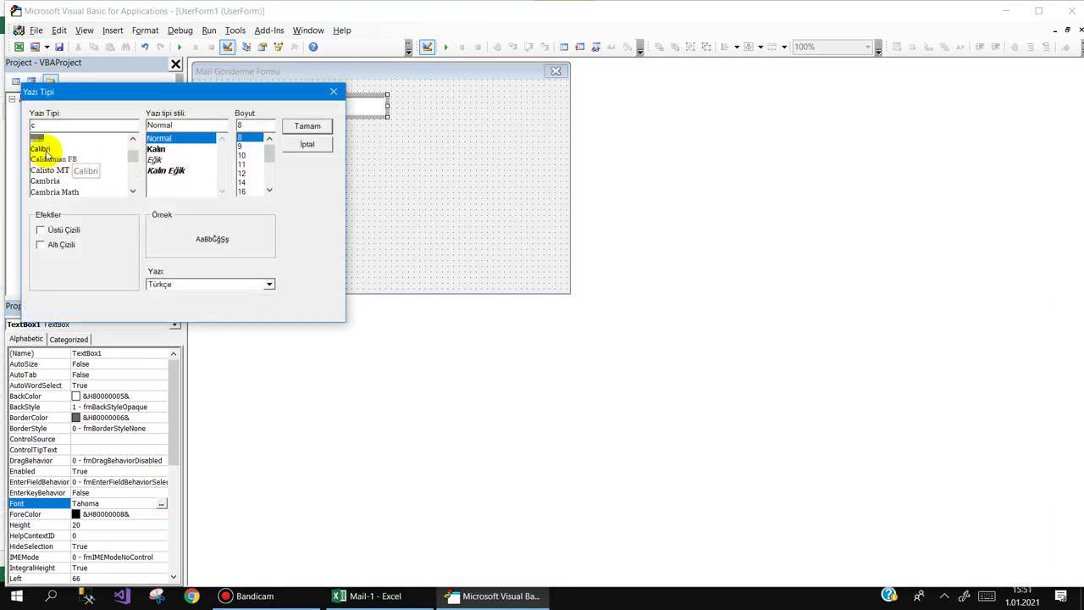
{"action": "left_click", "coordinate": [40, 148]}
{"action": "left_click", "coordinate": [243, 173]}
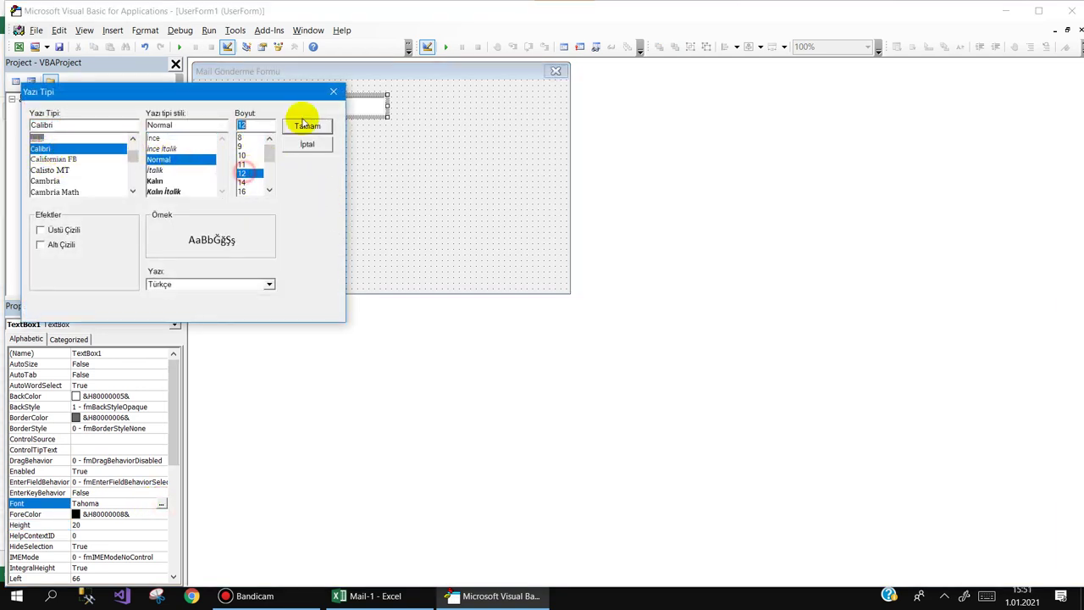
{"action": "left_click", "coordinate": [307, 127]}
Step: Copy the Kime: row twice below and make all three labels' backgrounds transparent
{"action": "left_click_drag", "start_coordinate": [293, 134], "coordinate": [213, 99]}
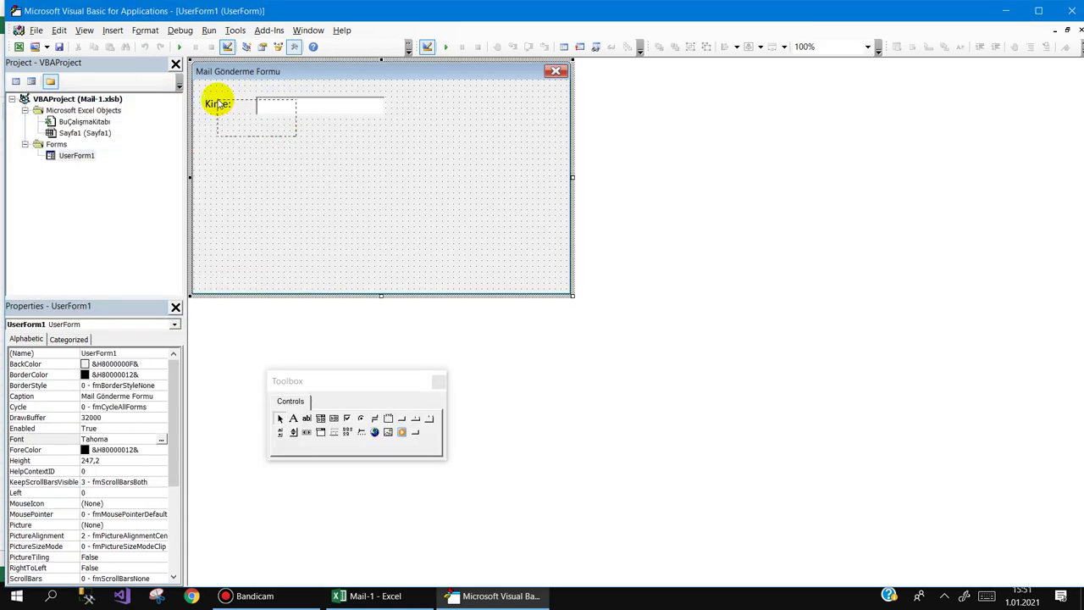
{"action": "mouse_move", "coordinate": [288, 117]}
{"action": "left_mouse_down"}
{"action": "mouse_move", "coordinate": [289, 157]}
{"action": "mouse_move", "coordinate": [285, 141]}
{"action": "left_mouse_up"}
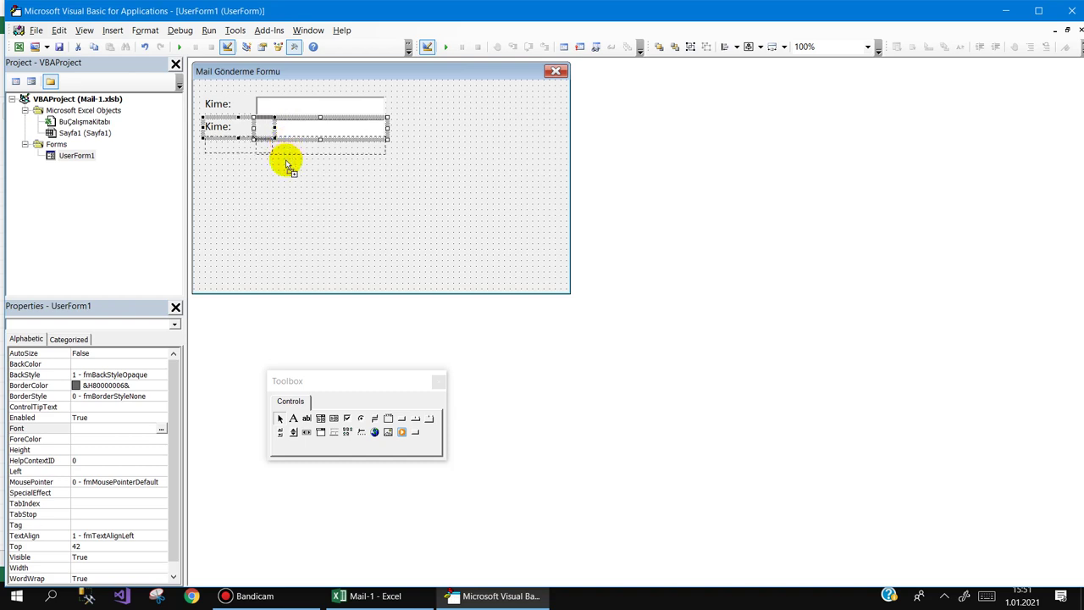
{"action": "left_click_drag", "start_coordinate": [286, 164], "coordinate": [286, 164]}
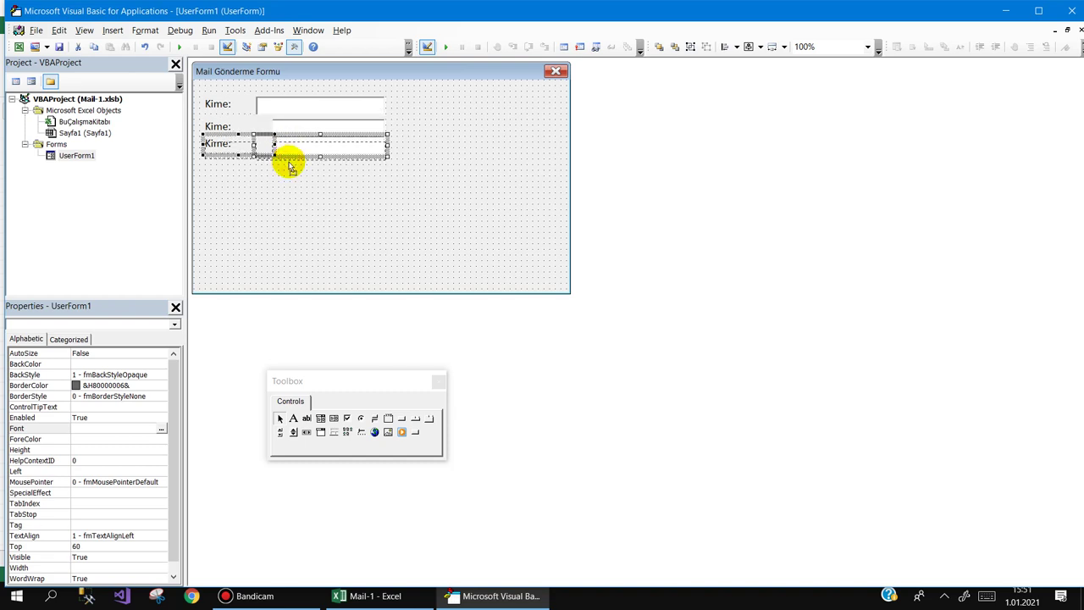
{"action": "left_click", "coordinate": [285, 181]}
{"action": "left_click_drag", "start_coordinate": [226, 167], "coordinate": [219, 103]}
{"action": "double_click", "coordinate": [42, 387]}
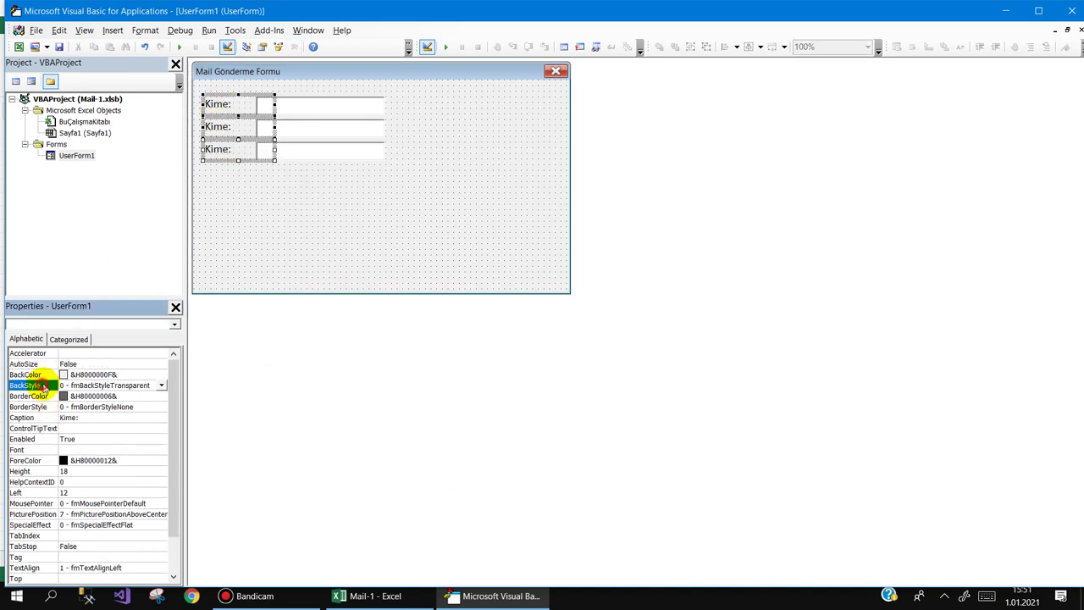
{"action": "left_click", "coordinate": [285, 198]}
Step: Rename the second label to 'cc:' and the third to 'Konu:'
{"action": "left_click", "coordinate": [230, 131]}
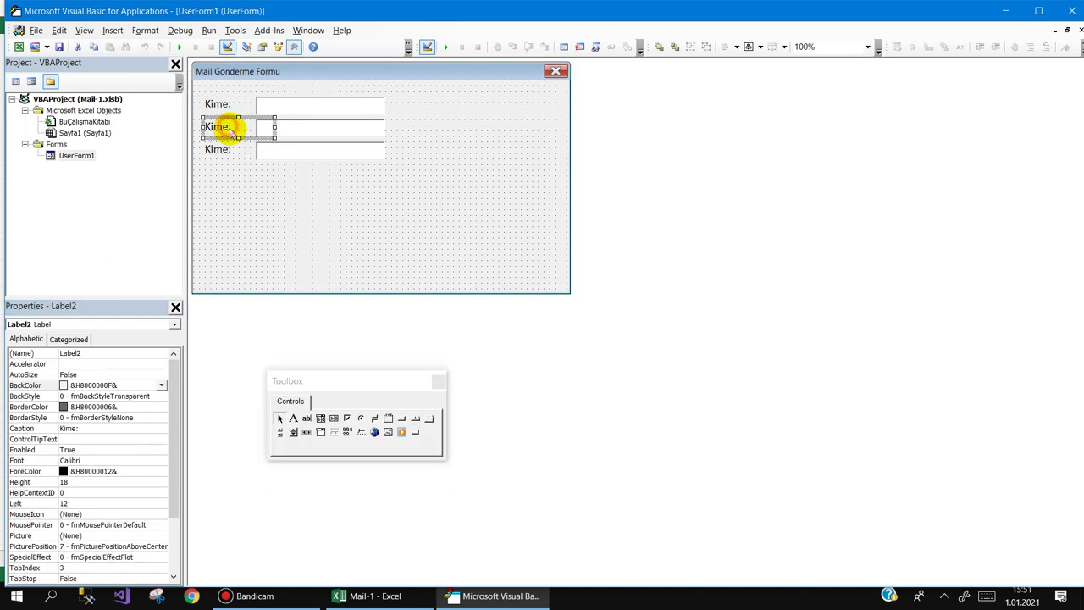
{"action": "left_click", "coordinate": [229, 128]}
{"action": "left_click_drag", "start_coordinate": [232, 127], "coordinate": [184, 127]}
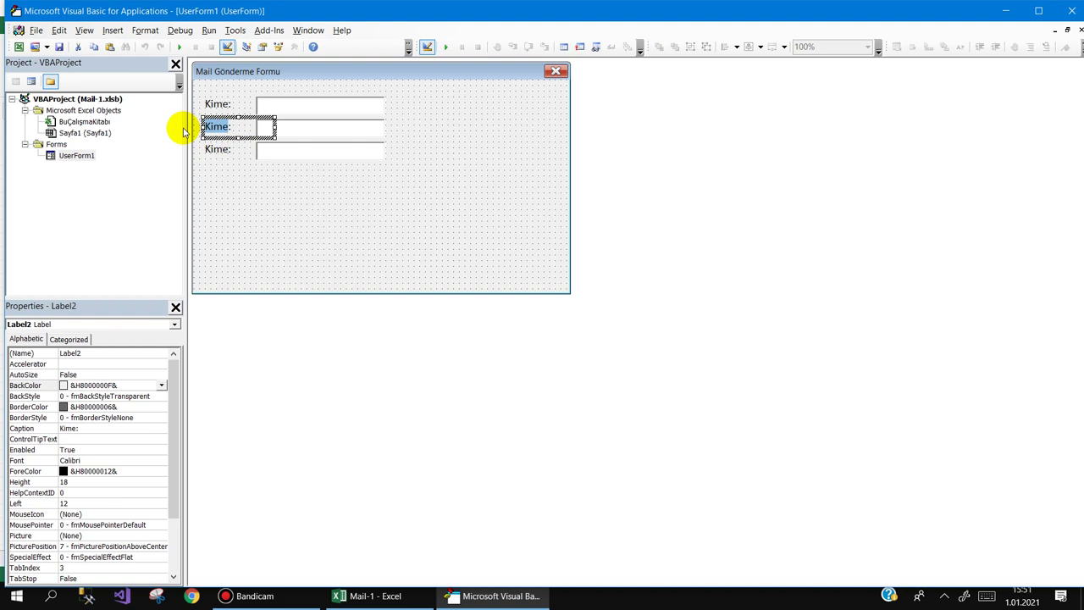
{"action": "type", "text": "cc:"}
{"action": "left_click", "coordinate": [216, 150]}
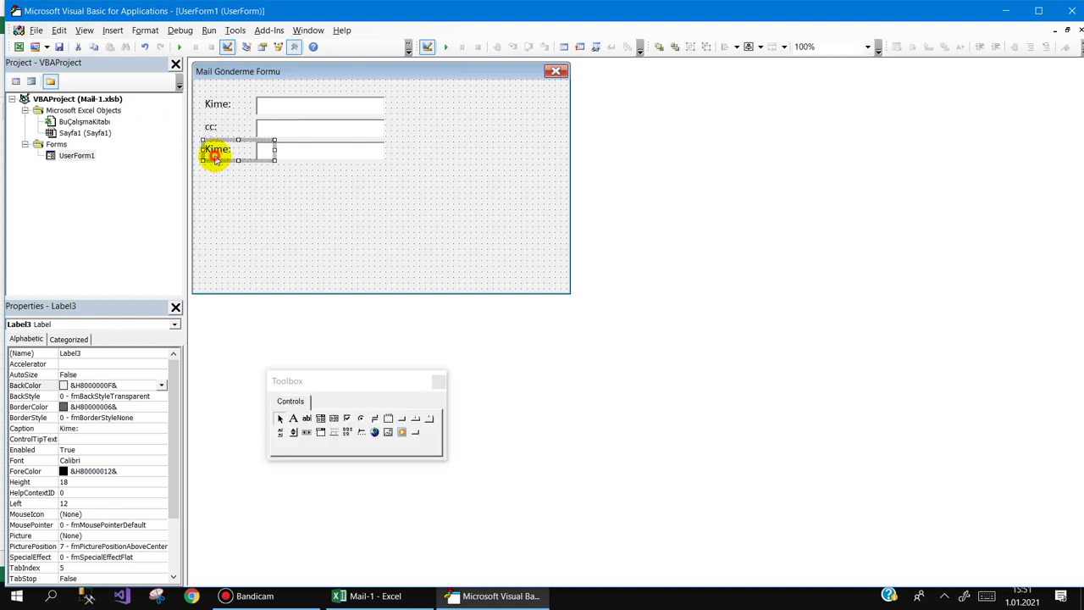
{"action": "left_click", "coordinate": [227, 149]}
{"action": "left_click_drag", "start_coordinate": [229, 149], "coordinate": [189, 146]}
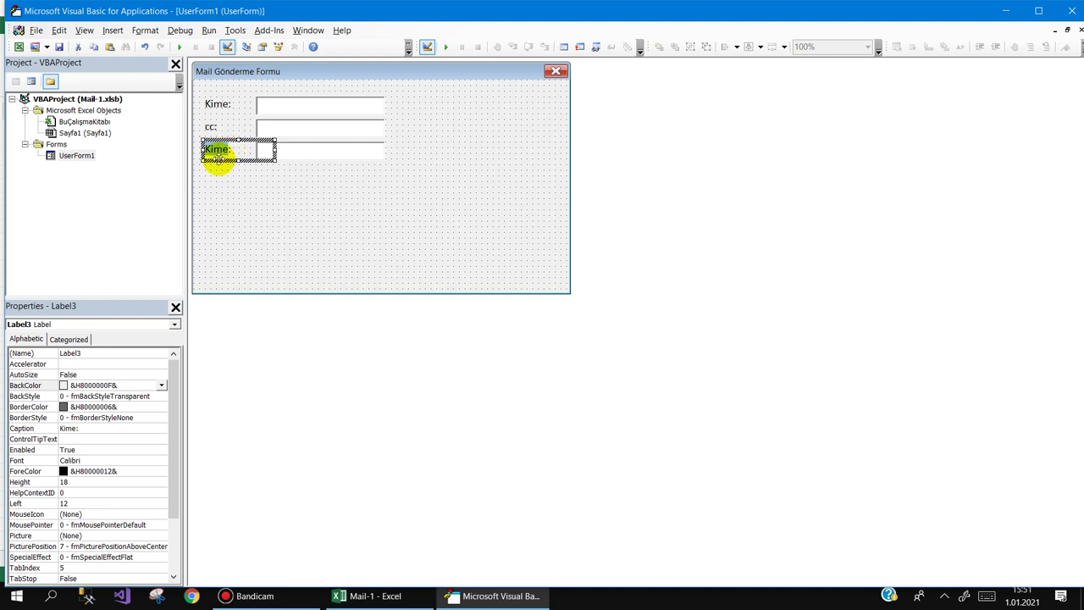
{"action": "type", "text": "Ko:"}
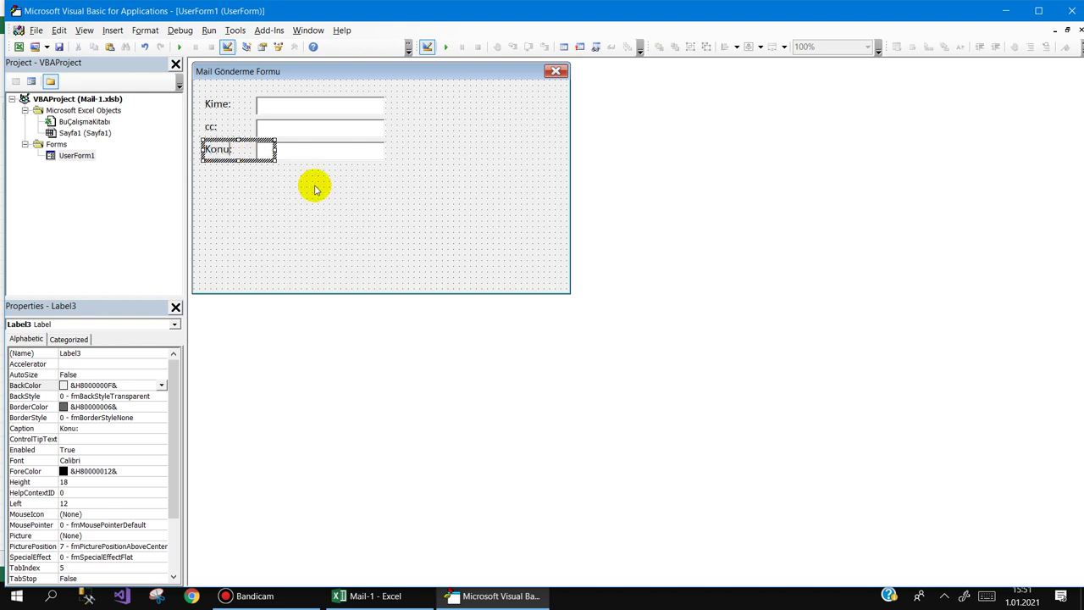
{"action": "left_click", "coordinate": [297, 181]}
Step: Copy the Konu: row down and make its text box a large multi-line body with scroll bars
{"action": "mouse_move", "coordinate": [201, 136]}
{"action": "left_mouse_down"}
{"action": "mouse_move", "coordinate": [299, 164]}
{"action": "mouse_move", "coordinate": [303, 191]}
{"action": "left_mouse_up"}
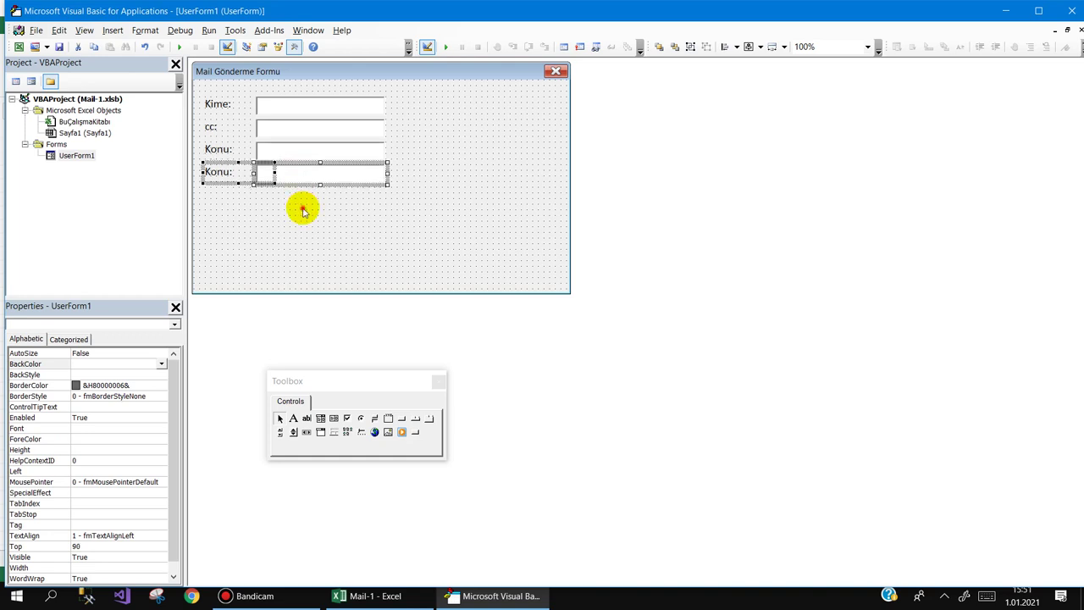
{"action": "left_click", "coordinate": [310, 175]}
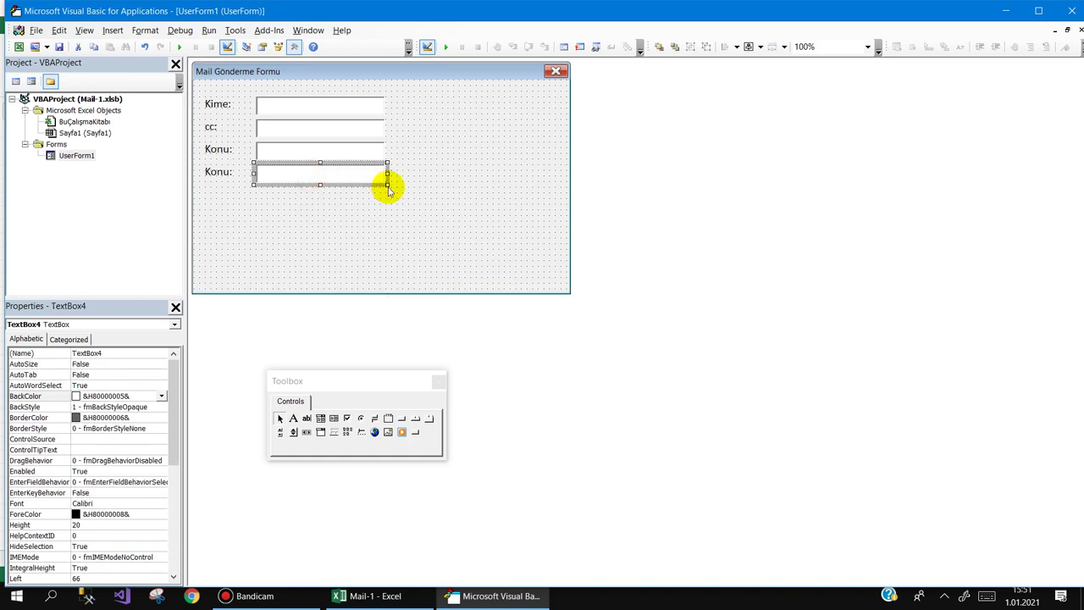
{"action": "left_click_drag", "start_coordinate": [388, 185], "coordinate": [556, 251]}
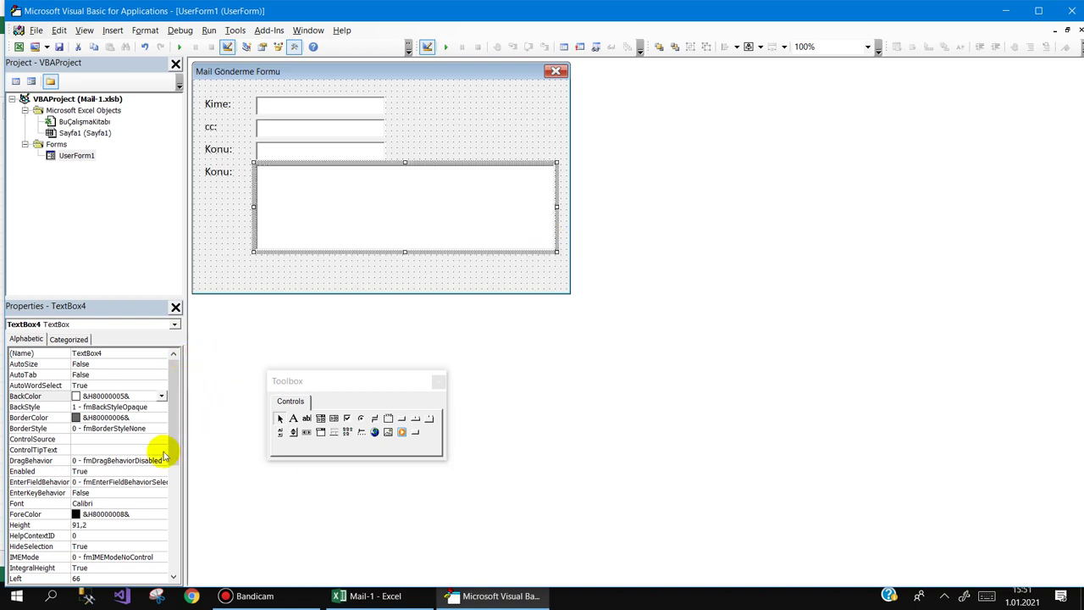
{"action": "left_click_drag", "start_coordinate": [178, 432], "coordinate": [161, 508]}
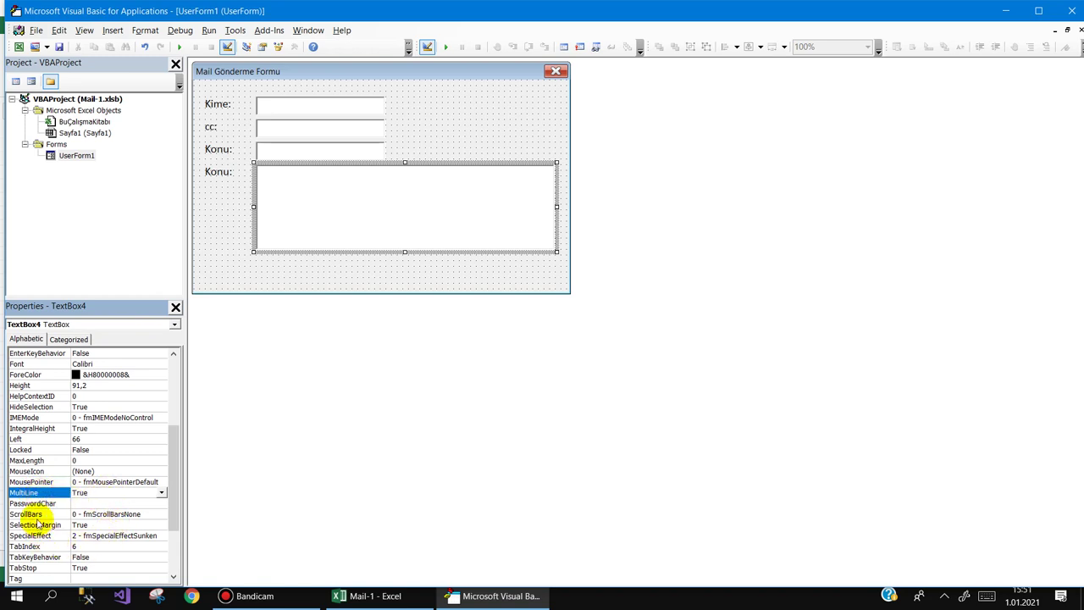
{"action": "left_click", "coordinate": [41, 514]}
{"action": "left_click", "coordinate": [161, 514]}
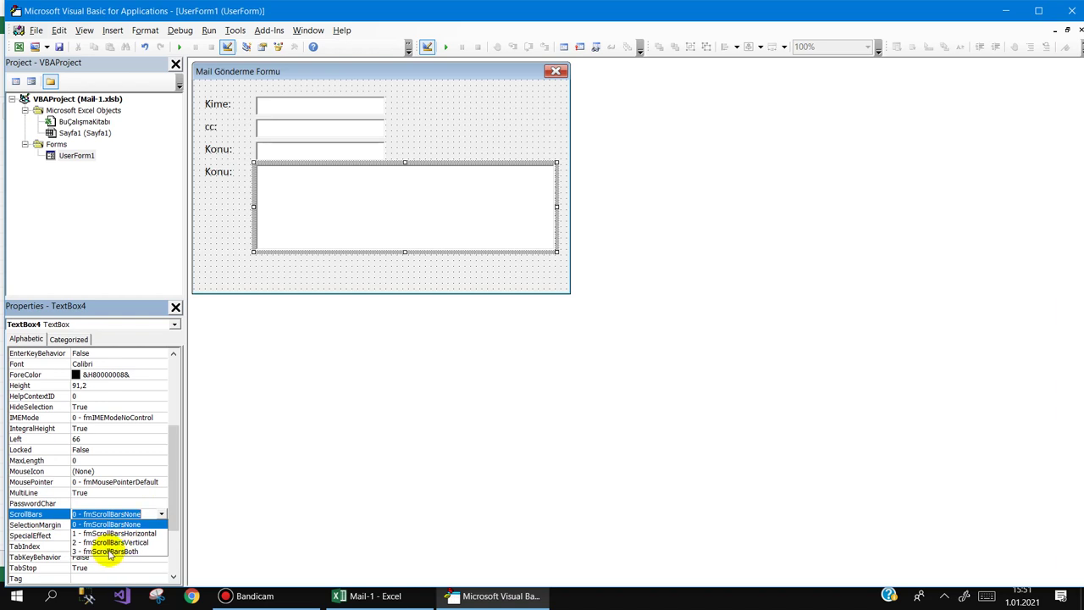
{"action": "left_click", "coordinate": [109, 552]}
{"action": "left_click", "coordinate": [351, 271]}
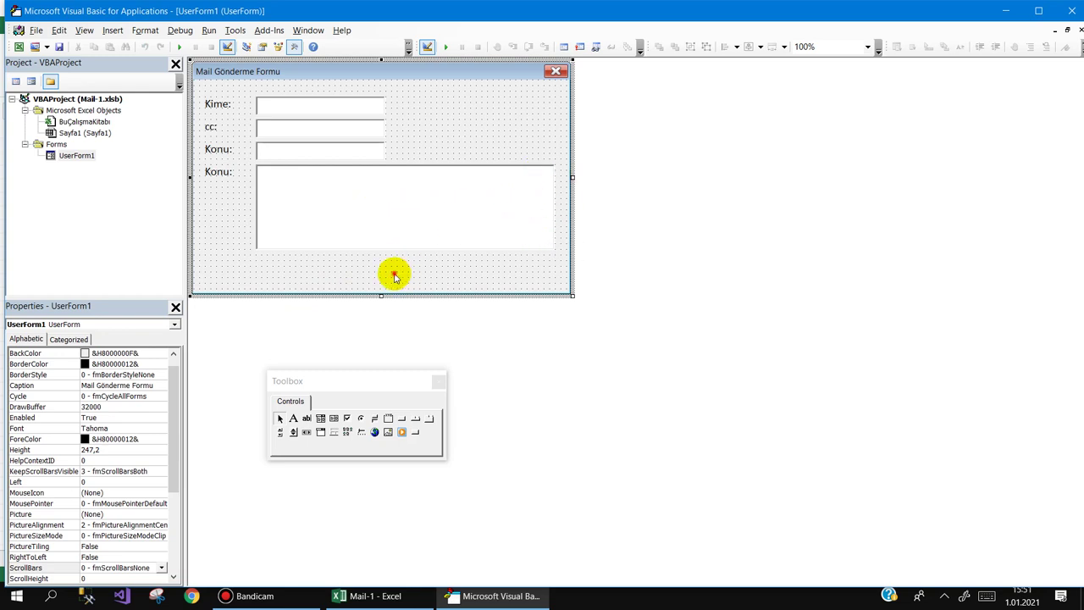
Step: Shorten the form and add a 'Mail Gönder' button right of the Kime field
{"action": "left_click_drag", "start_coordinate": [381, 295], "coordinate": [381, 264]}
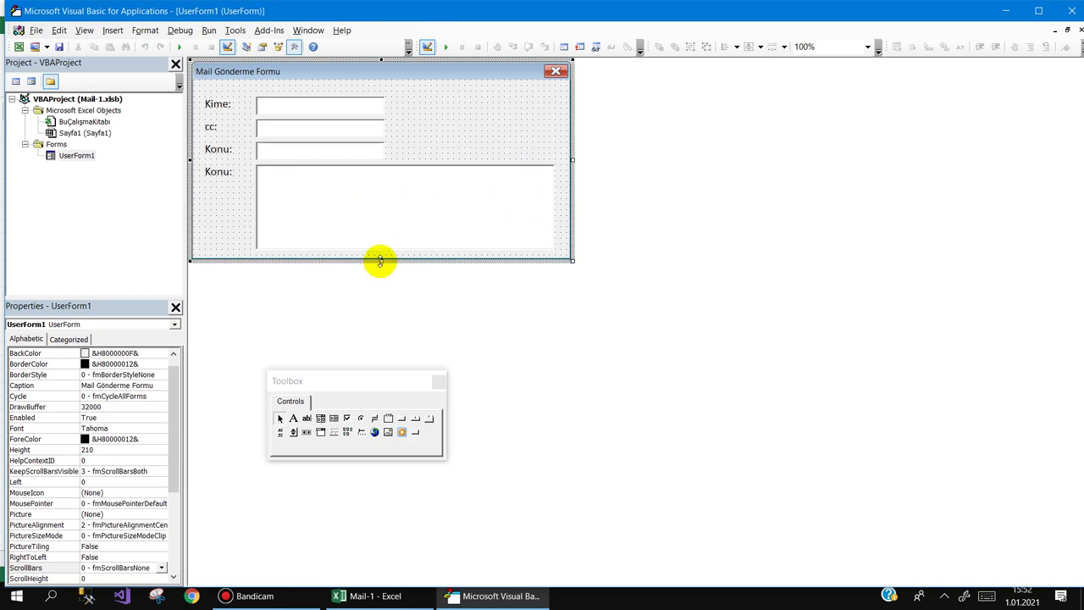
{"action": "left_click", "coordinate": [401, 418]}
{"action": "left_click_drag", "start_coordinate": [398, 98], "coordinate": [505, 123]}
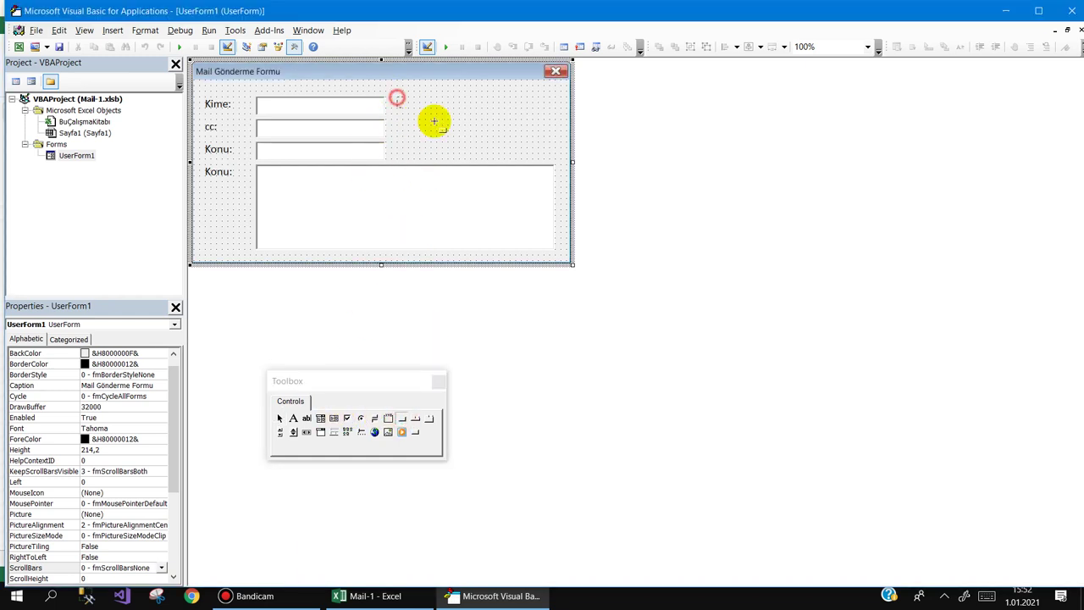
{"action": "left_click", "coordinate": [479, 110]}
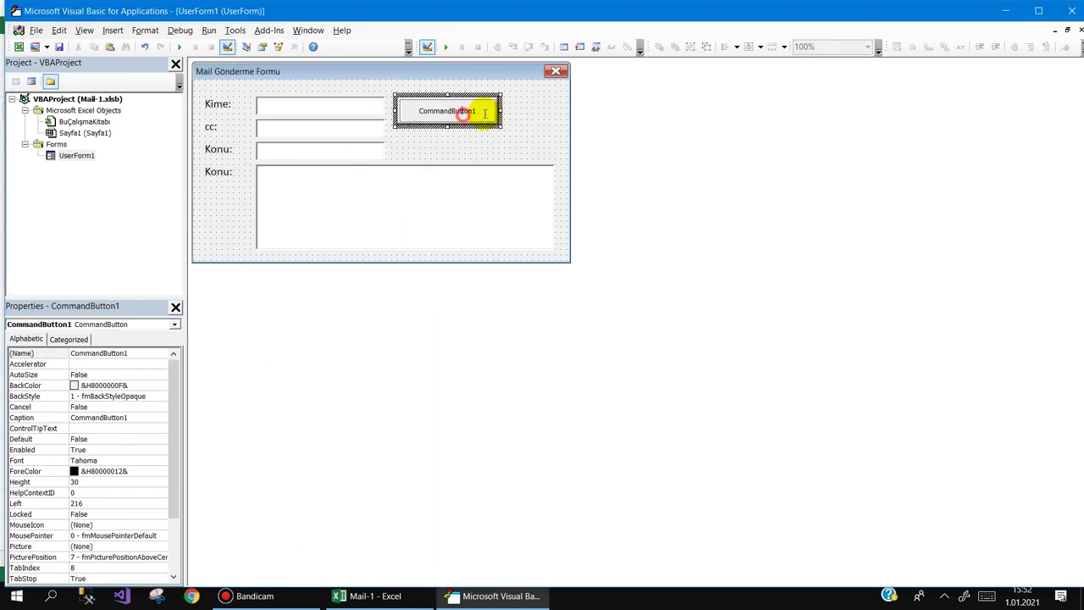
{"action": "type", "text": "Mail Gönder"}
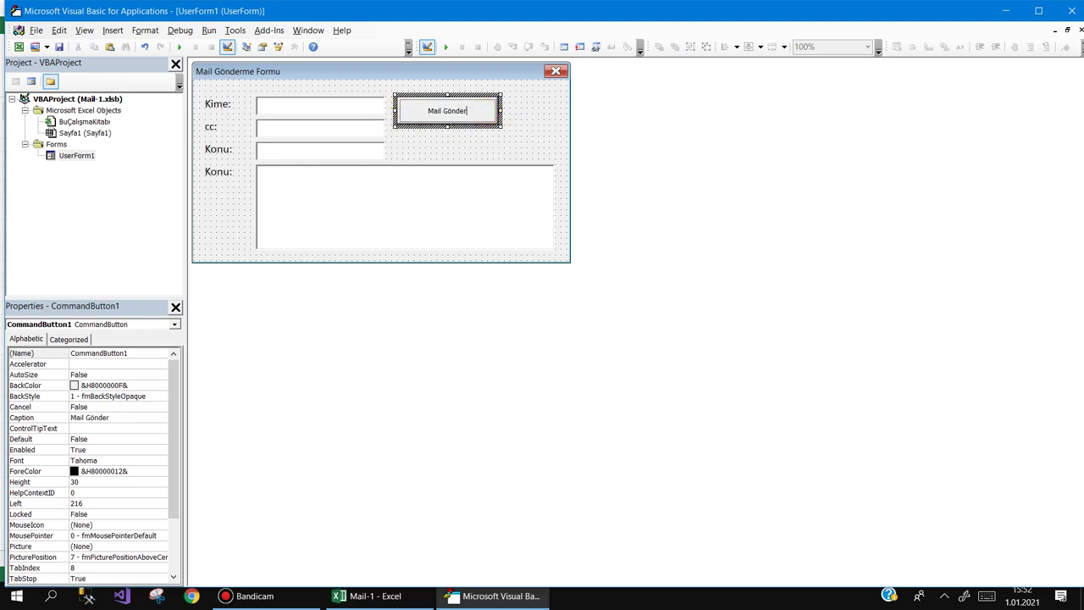
Step: Copy the button below it and caption the copy 'Kapat'
{"action": "left_click_drag", "start_coordinate": [415, 138], "coordinate": [421, 163]}
{"action": "left_click", "coordinate": [479, 145]}
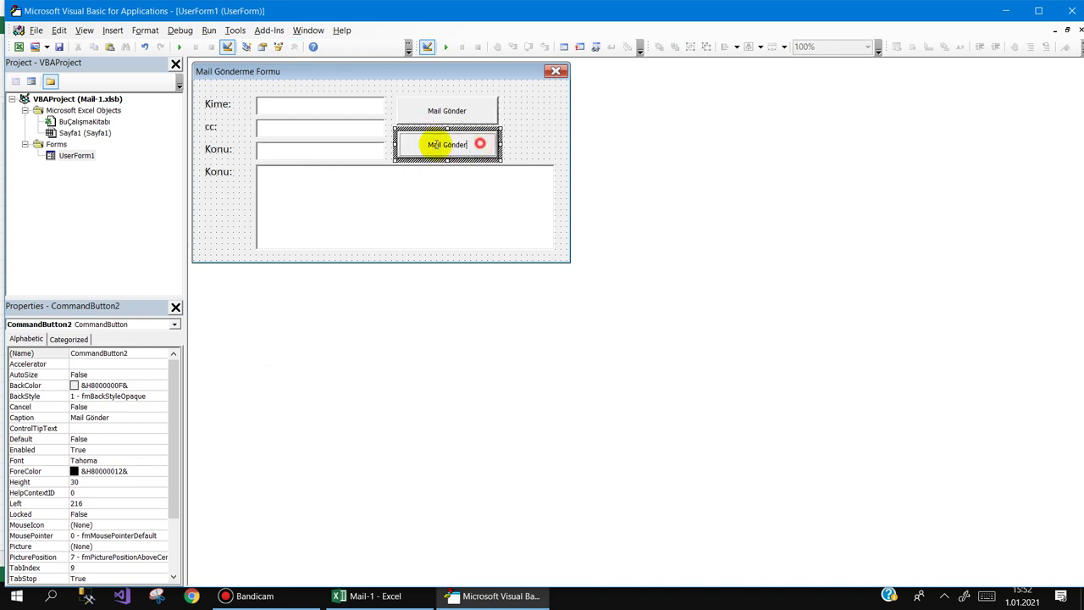
{"action": "left_click_drag", "start_coordinate": [479, 144], "coordinate": [405, 179]}
{"action": "type", "text": "Kapat"}
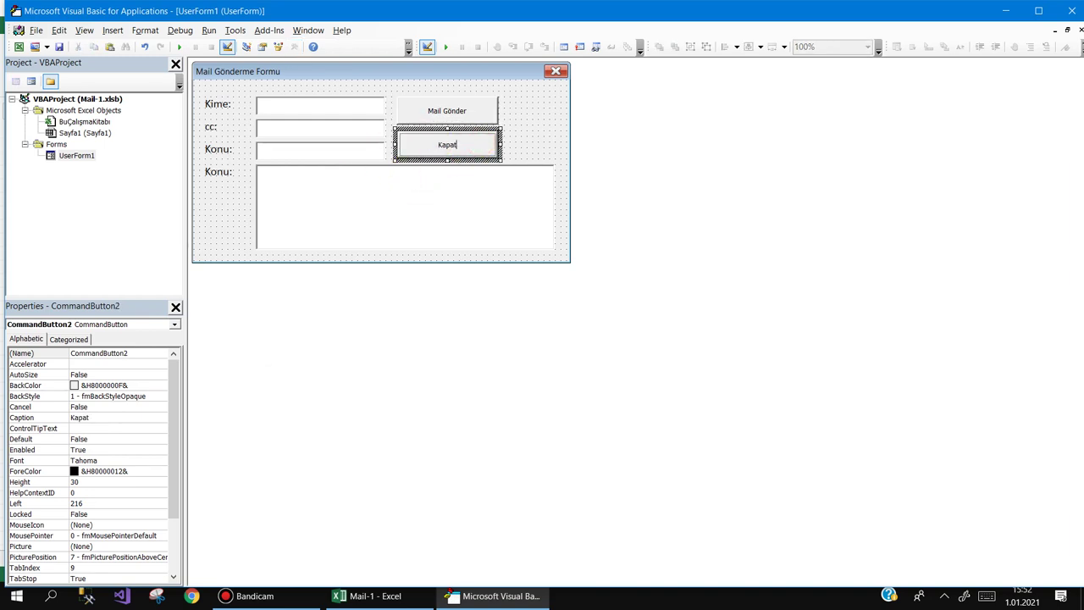
{"action": "left_click", "coordinate": [556, 132]}
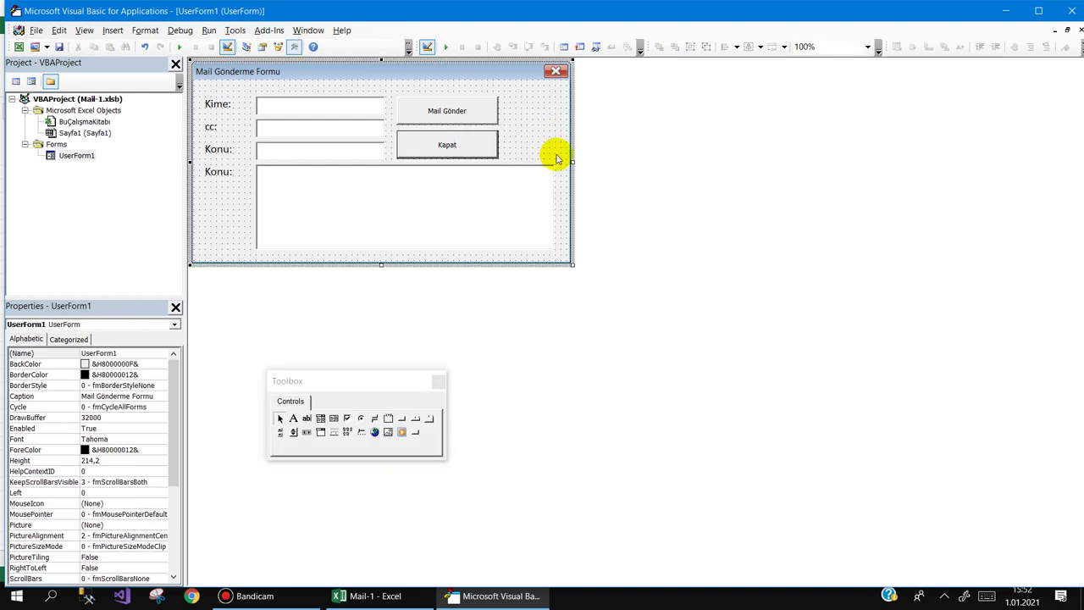
Step: Narrow the body text box and the form to line up with the buttons
{"action": "left_click", "coordinate": [555, 202]}
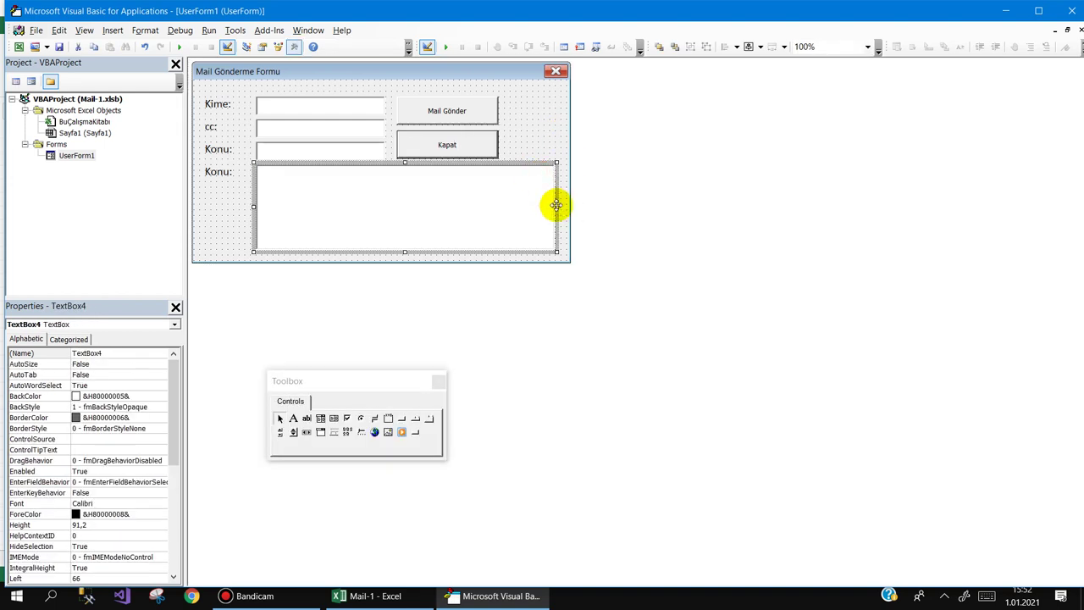
{"action": "left_click_drag", "start_coordinate": [556, 206], "coordinate": [497, 207]}
{"action": "left_click", "coordinate": [530, 183]}
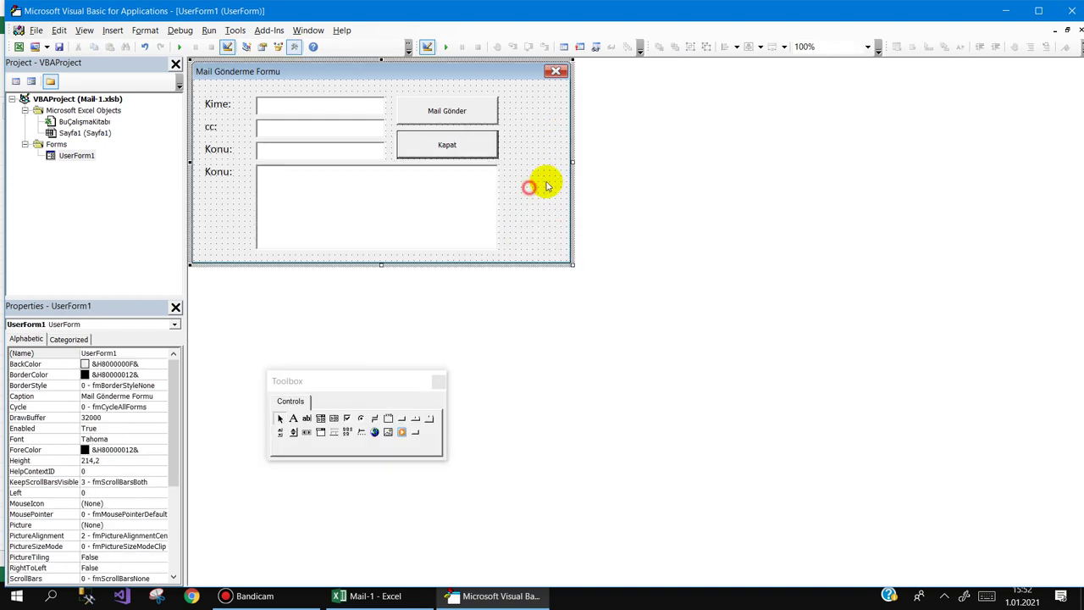
{"action": "left_click_drag", "start_coordinate": [573, 161], "coordinate": [512, 161]}
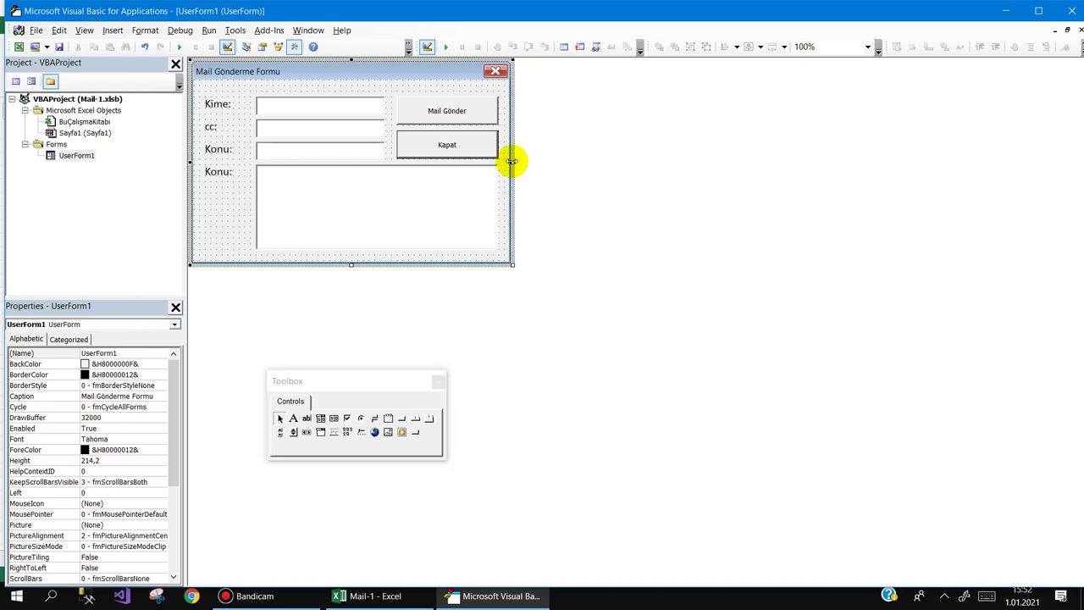
{"action": "left_click", "coordinate": [450, 109]}
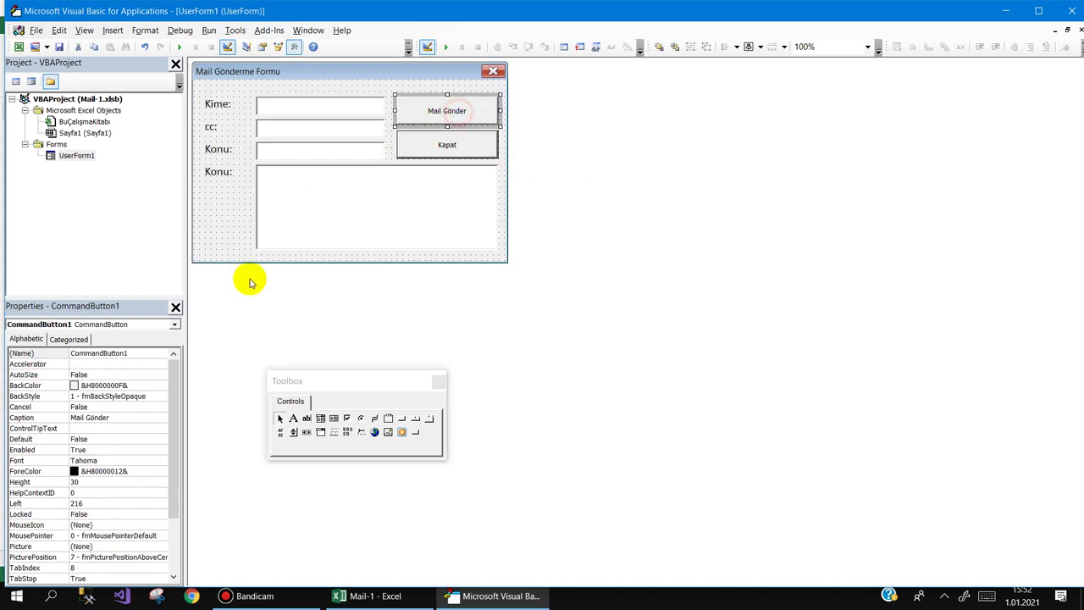
Step: Set the Mail Gönder button's Picture to the Mail icon from the desktop ico\yeni folder
{"action": "left_click", "coordinate": [110, 547]}
{"action": "left_click", "coordinate": [161, 546]}
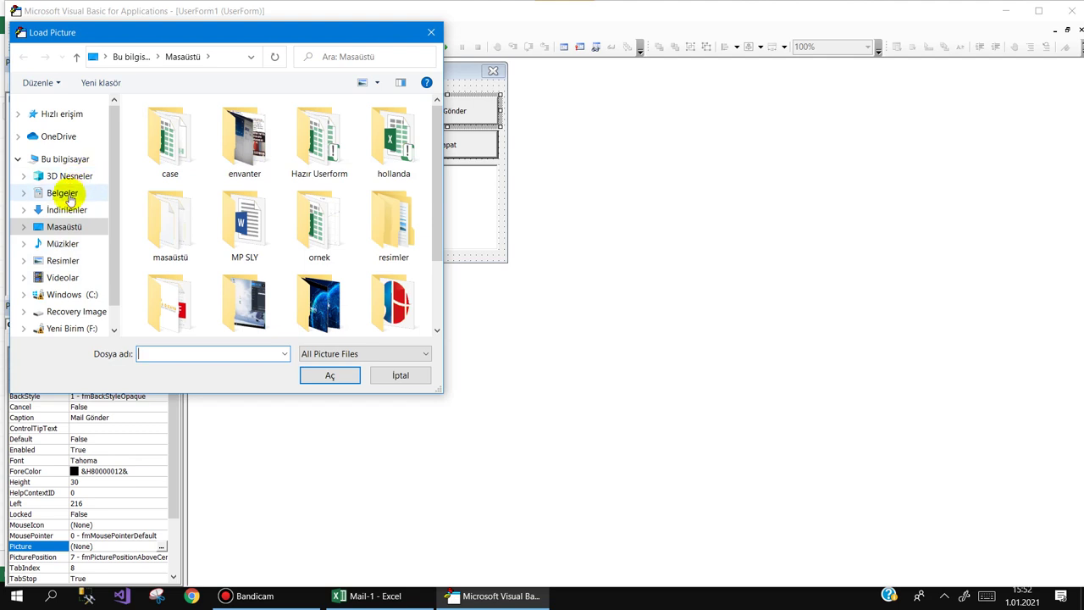
{"action": "left_click", "coordinate": [76, 223]}
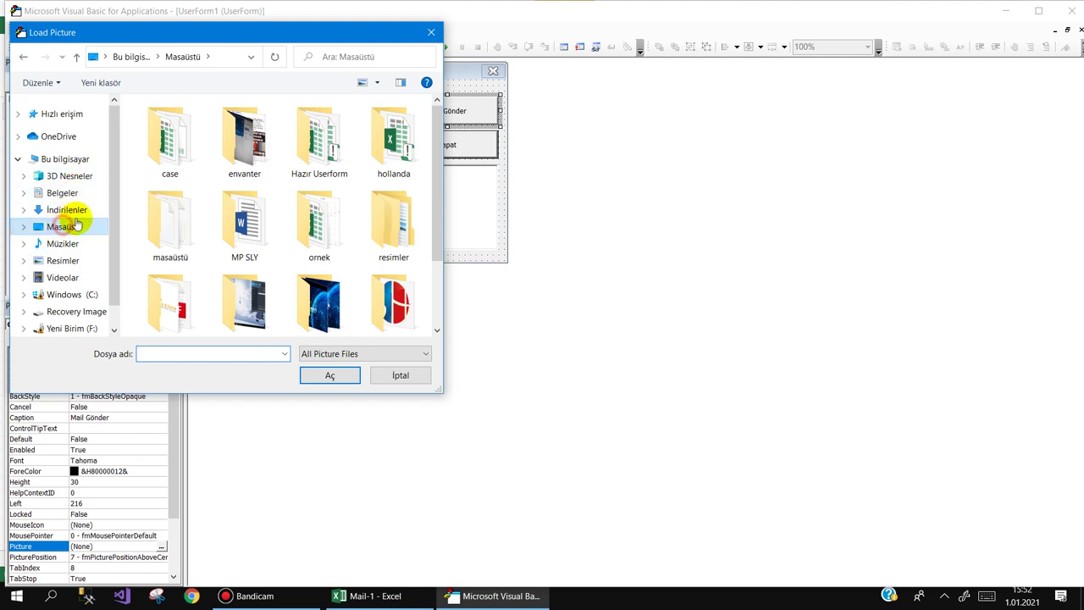
{"action": "double_click", "coordinate": [155, 224]}
{"action": "double_click", "coordinate": [242, 138]}
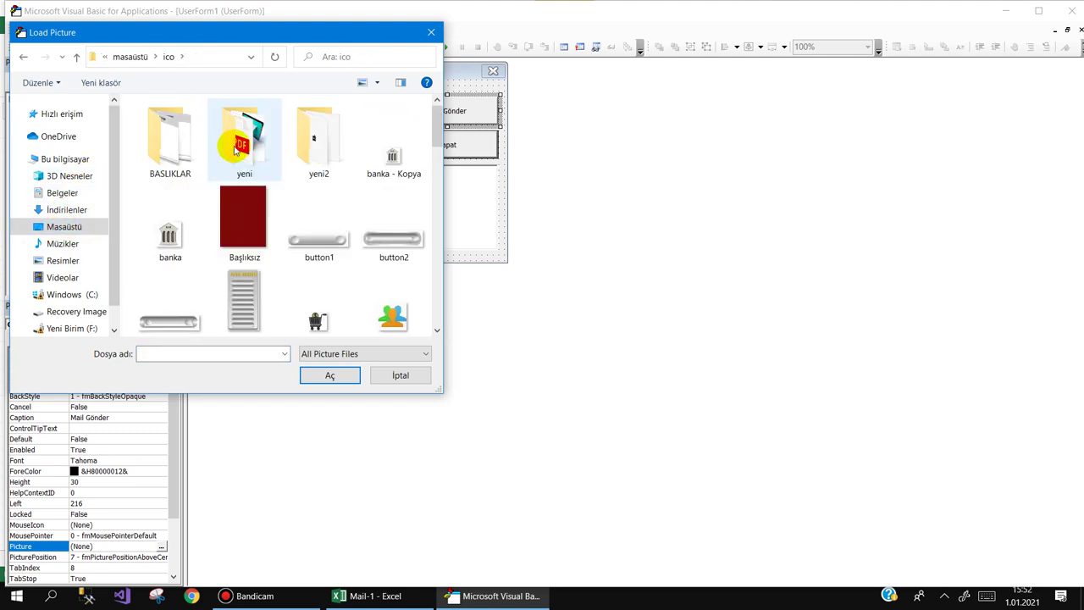
{"action": "double_click", "coordinate": [244, 145]}
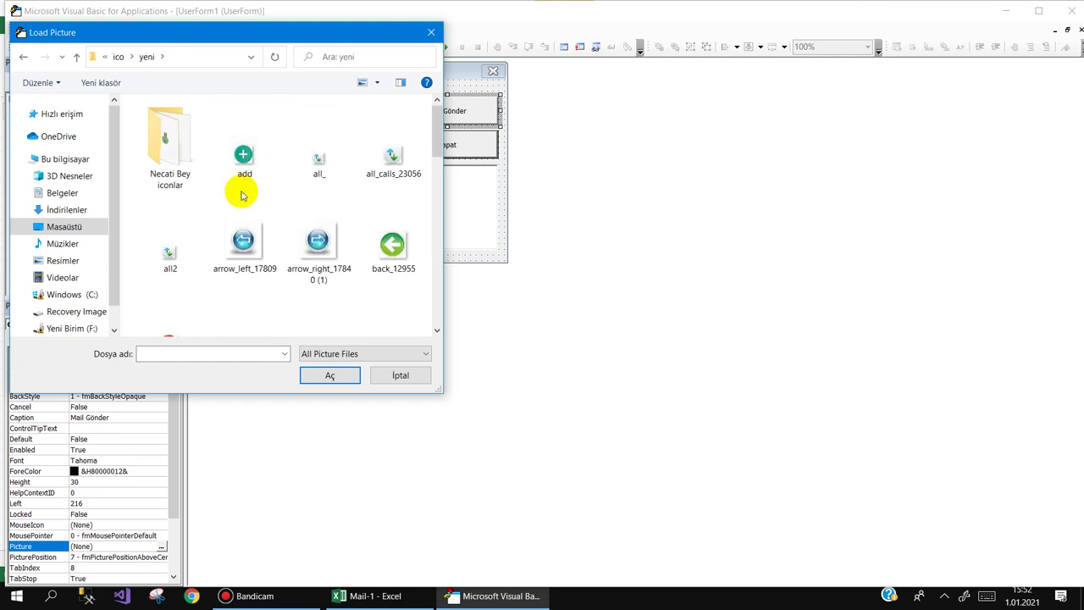
{"action": "scroll", "coordinate": [243, 191], "scroll_direction": "down", "scroll_amount": 2}
{"action": "scroll", "coordinate": [243, 199], "scroll_direction": "down", "scroll_amount": 1}
{"action": "scroll", "coordinate": [243, 199], "scroll_direction": "down", "scroll_amount": 1}
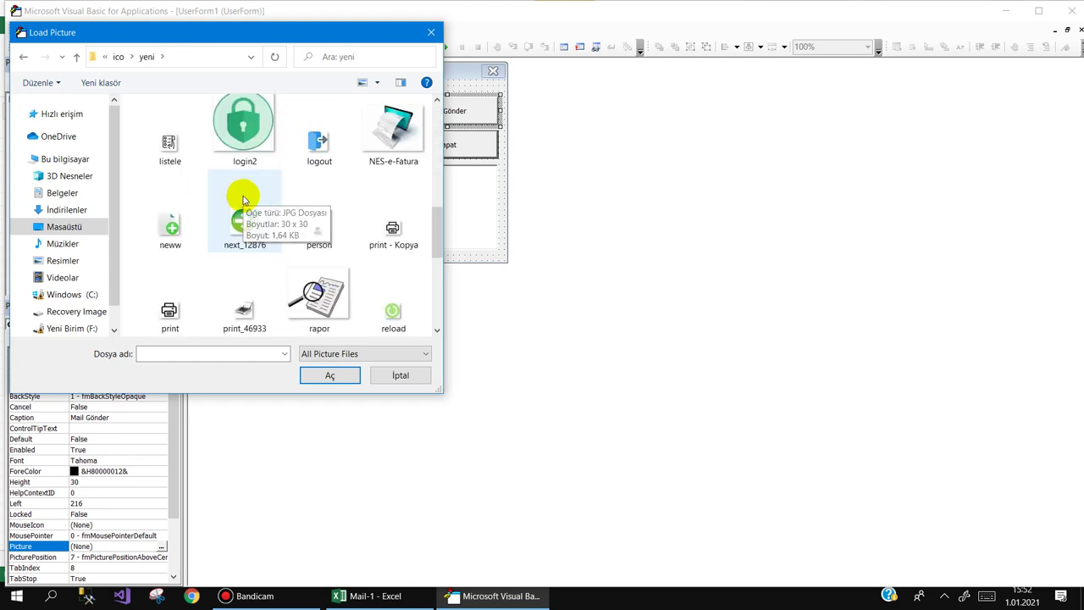
{"action": "scroll", "coordinate": [244, 201], "scroll_direction": "down", "scroll_amount": 2}
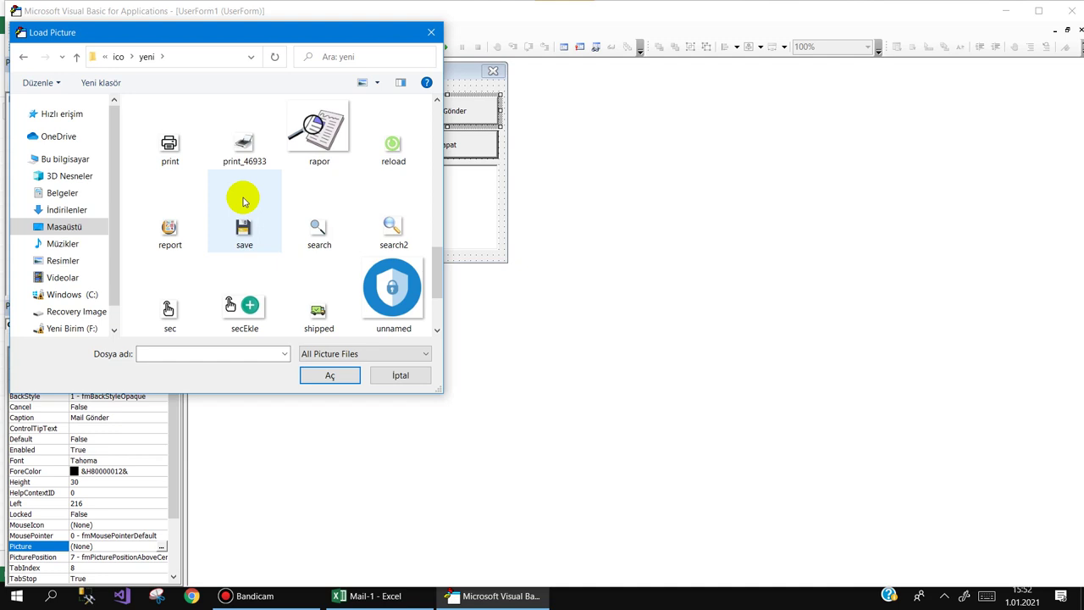
{"action": "scroll", "coordinate": [244, 201], "scroll_direction": "down", "scroll_amount": 1}
{"action": "scroll", "coordinate": [243, 204], "scroll_direction": "up", "scroll_amount": 5}
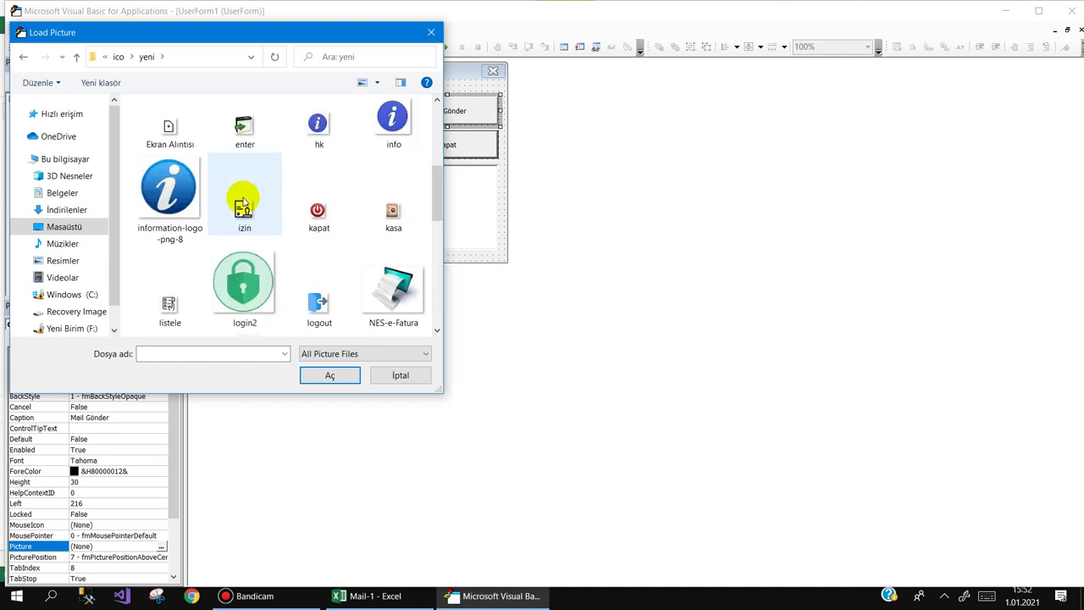
{"action": "scroll", "coordinate": [243, 204], "scroll_direction": "up", "scroll_amount": 2}
{"action": "double_click", "coordinate": [168, 137]}
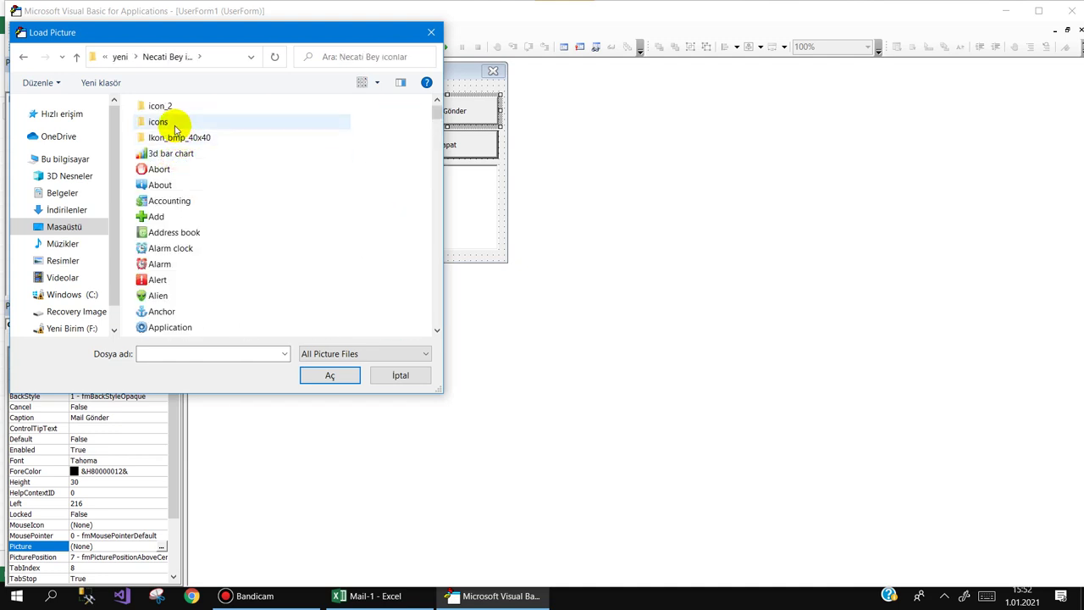
{"action": "left_click", "coordinate": [161, 186]}
{"action": "key", "text": "m"}
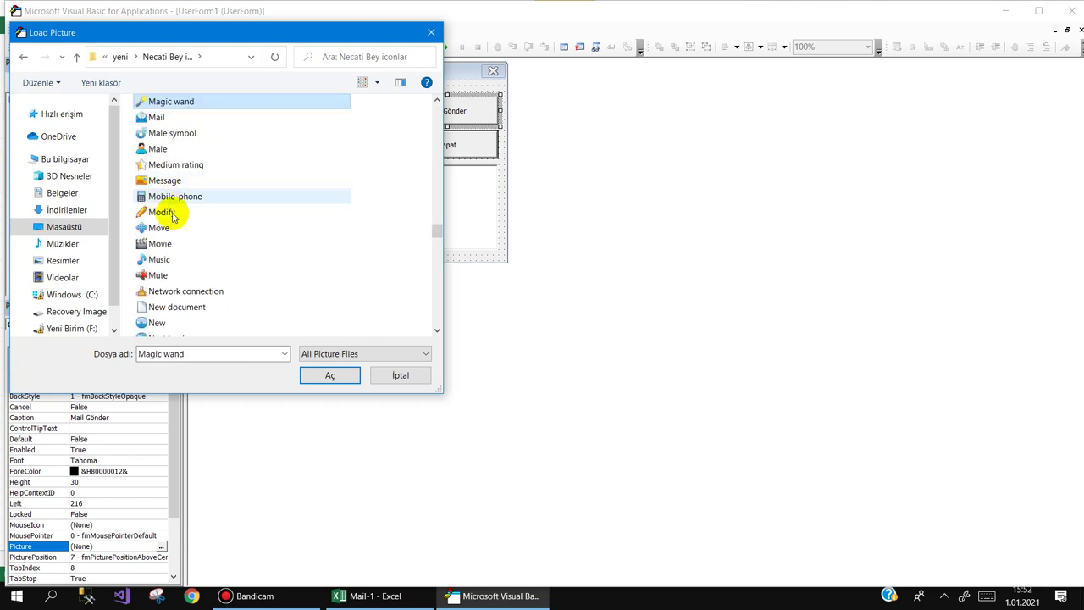
{"action": "double_click", "coordinate": [156, 117]}
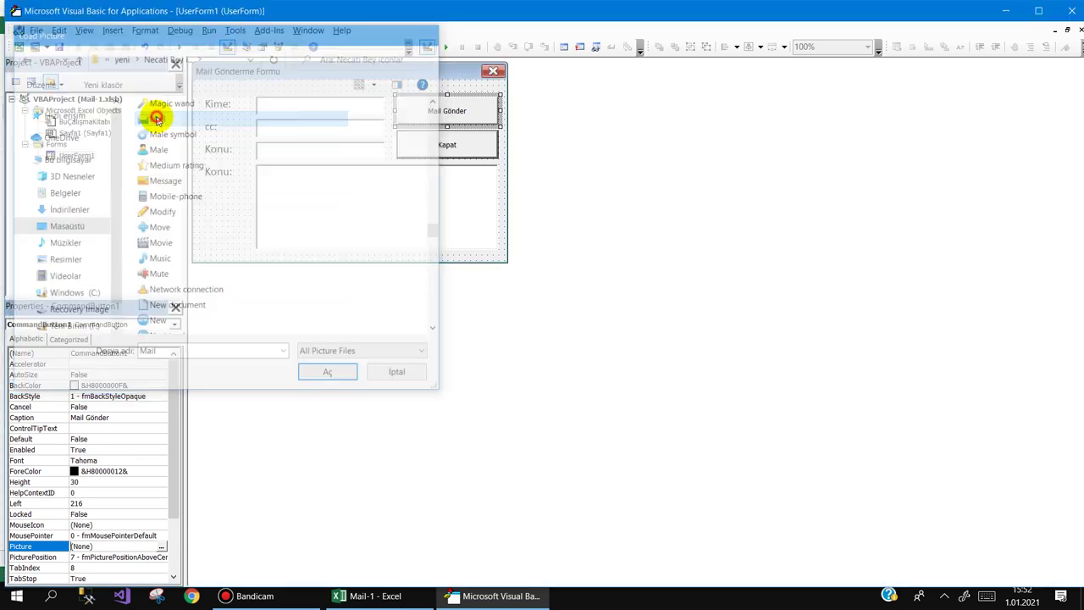
Step: Give the Kapat button the red Cancel icon as its picture
{"action": "left_click", "coordinate": [428, 146]}
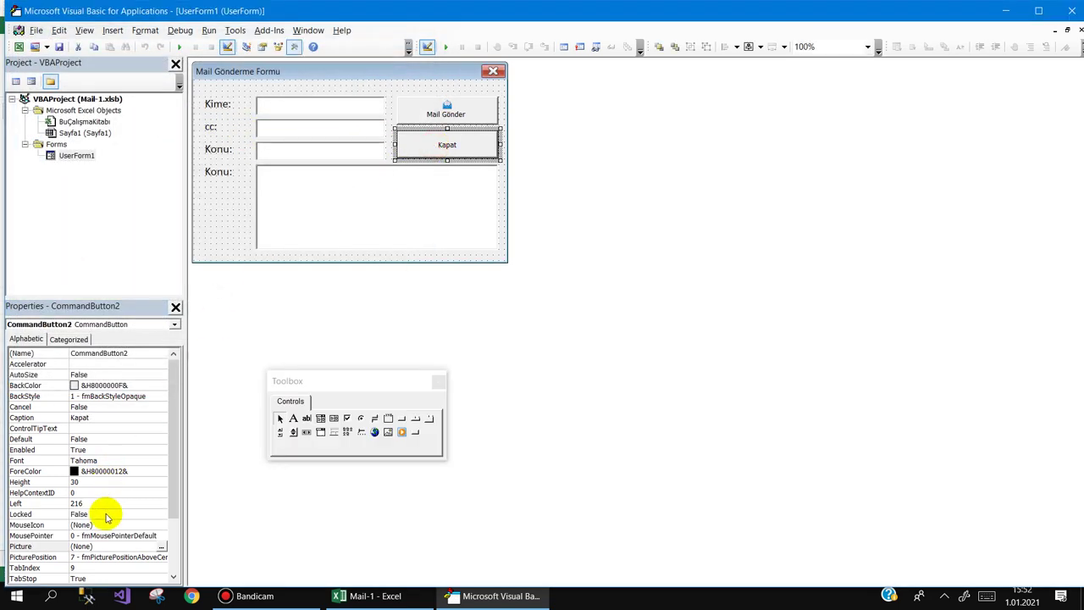
{"action": "left_click", "coordinate": [161, 546]}
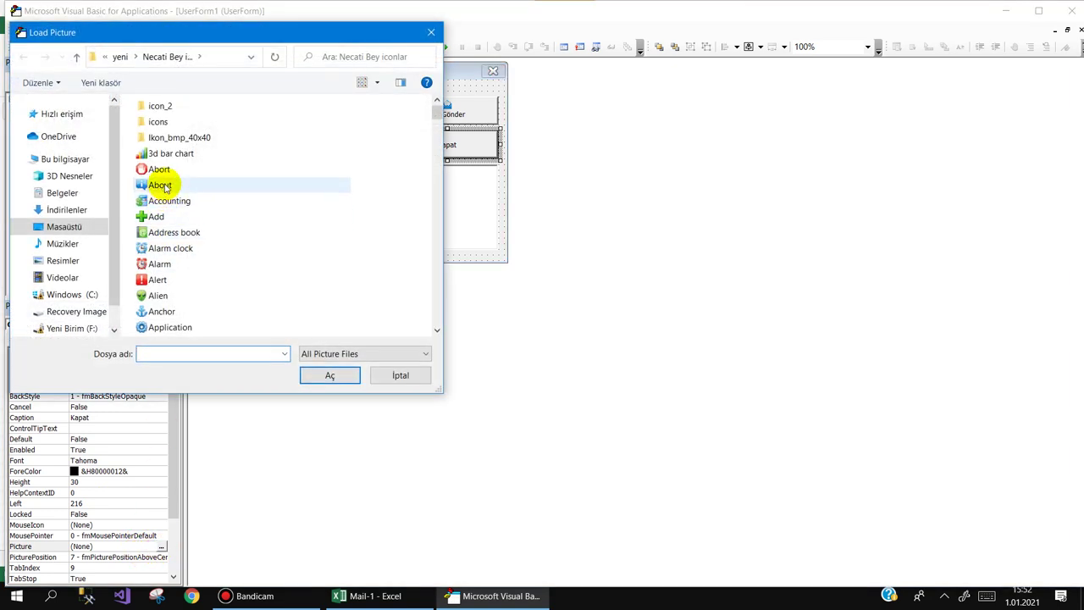
{"action": "left_click", "coordinate": [161, 185]}
{"action": "scroll", "coordinate": [165, 189], "scroll_direction": "down", "scroll_amount": 5}
{"action": "left_click", "coordinate": [165, 209]}
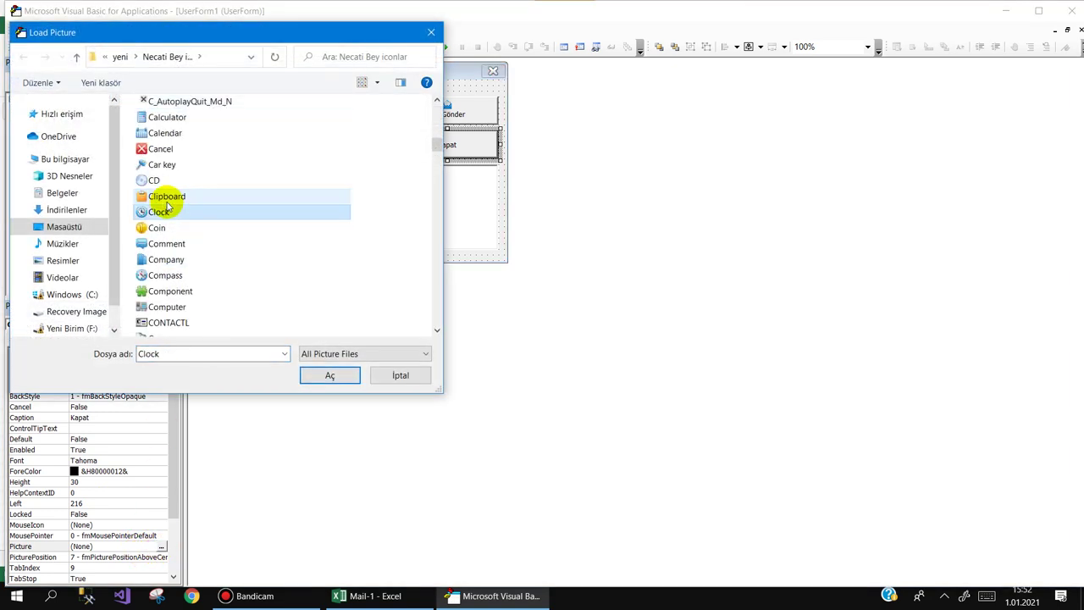
{"action": "double_click", "coordinate": [167, 150]}
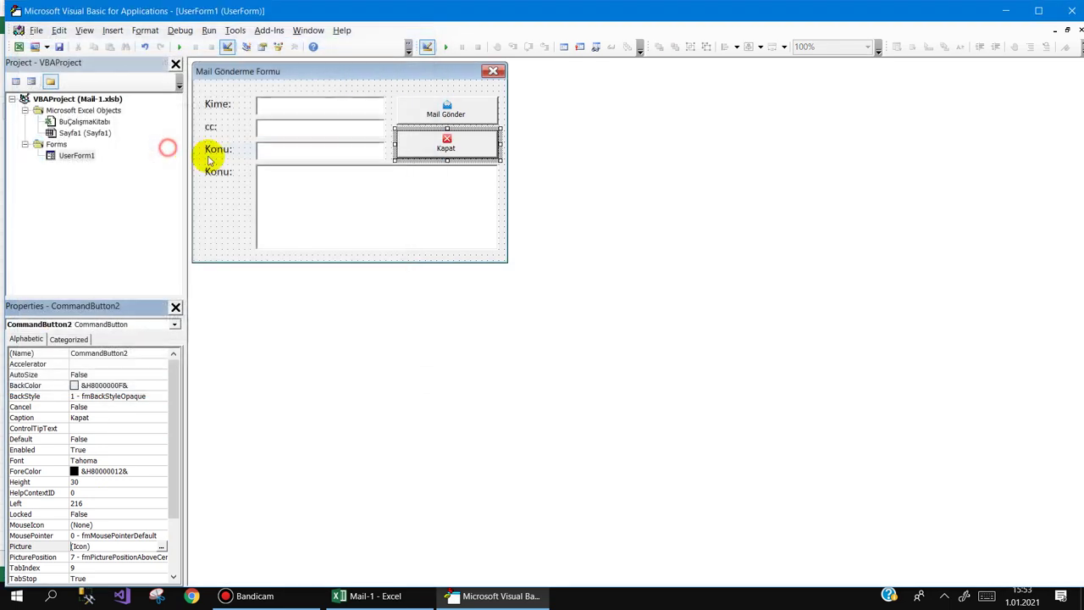
{"action": "left_click", "coordinate": [409, 79]}
Step: Rename the recipient and CC text boxes to txtKime and txtcc
{"action": "left_click", "coordinate": [280, 104]}
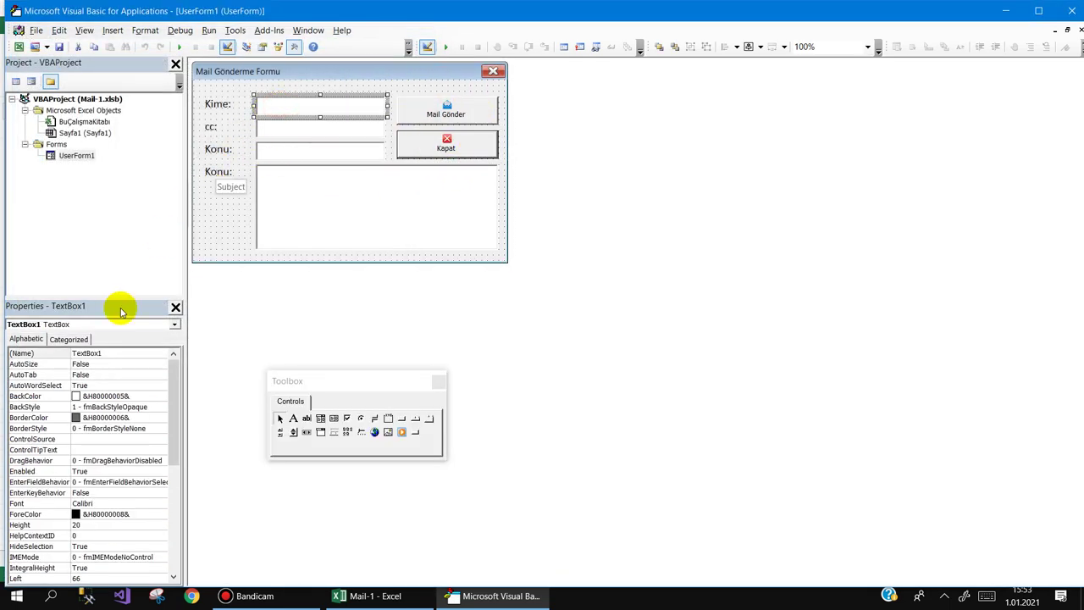
{"action": "left_click", "coordinate": [58, 354]}
{"action": "type", "text": "txtKime"}
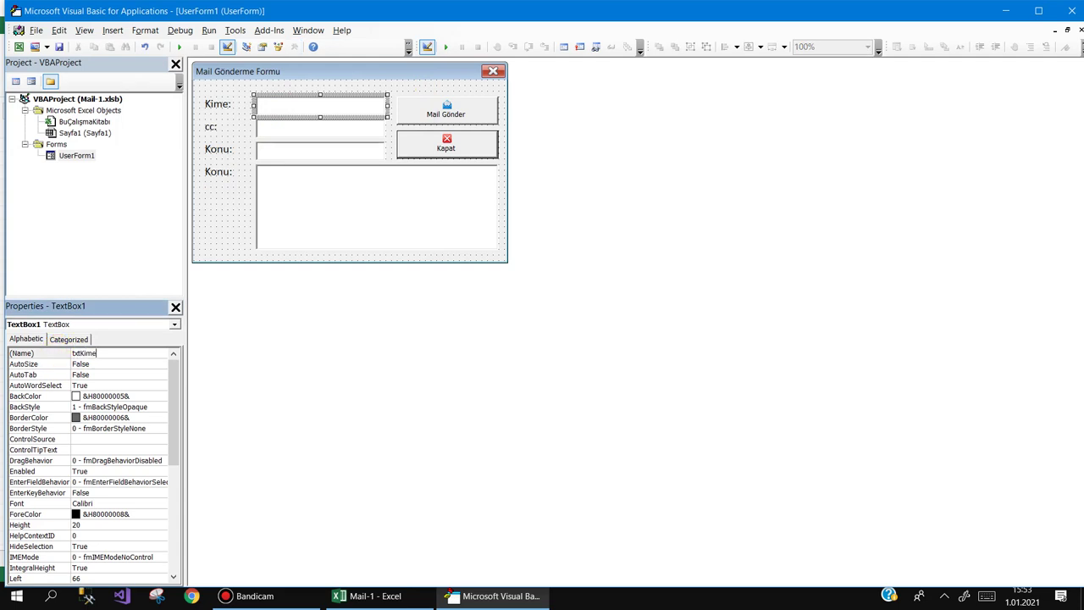
{"action": "left_click", "coordinate": [274, 129]}
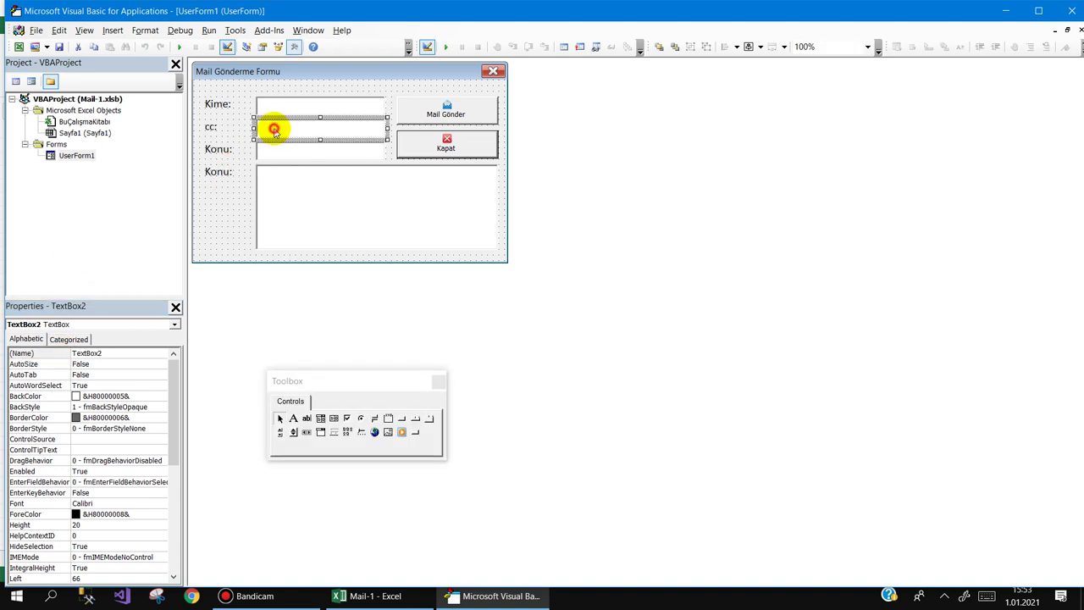
{"action": "left_click", "coordinate": [57, 360]}
{"action": "type", "text": "txtcc"}
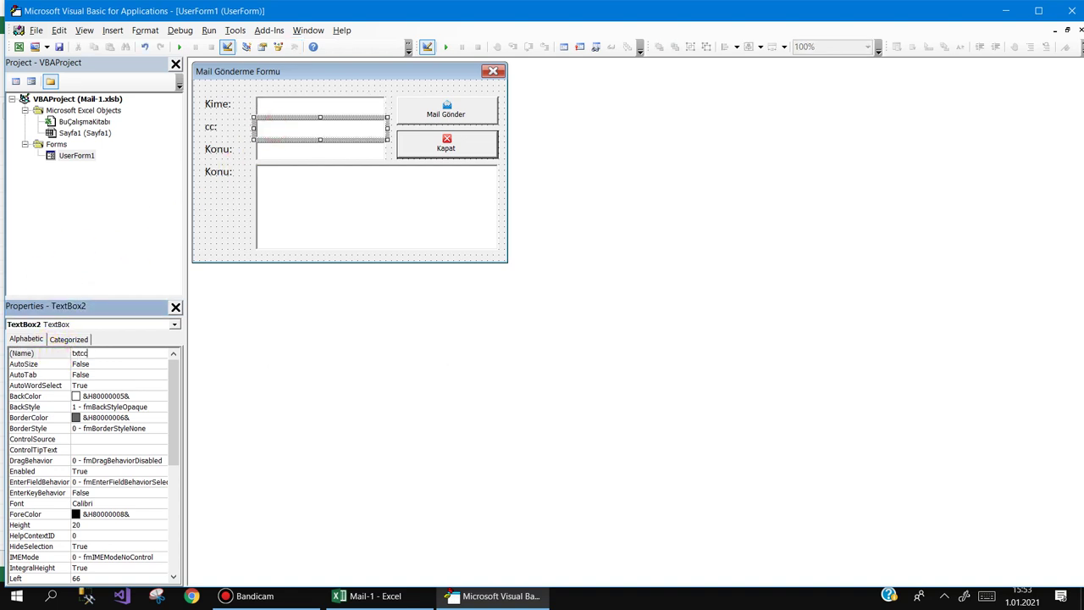
Step: Rename the subject and message text boxes to txtKonu and txtAciklama
{"action": "left_click", "coordinate": [308, 153]}
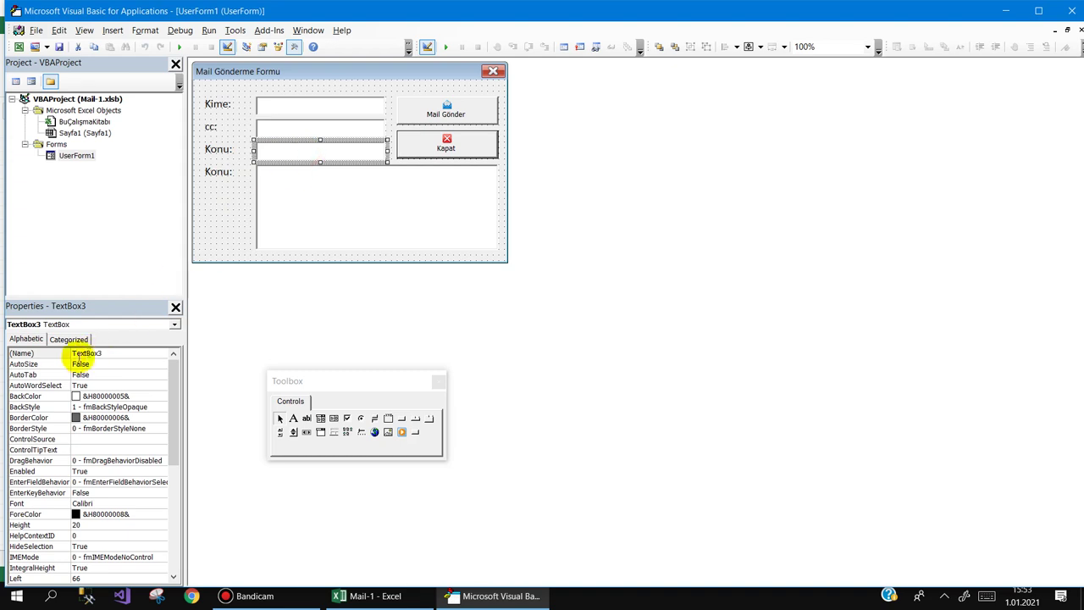
{"action": "left_click", "coordinate": [84, 355]}
{"action": "type", "text": "txtKonu"}
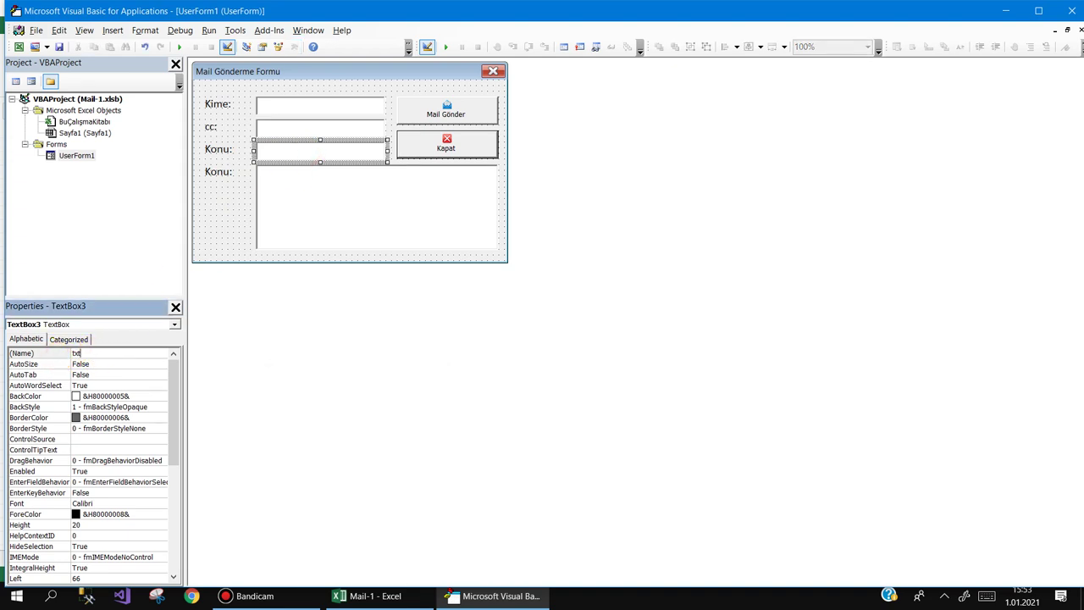
{"action": "left_click", "coordinate": [292, 169]}
{"action": "left_click", "coordinate": [83, 353]}
{"action": "type", "text": "txtAciklama"}
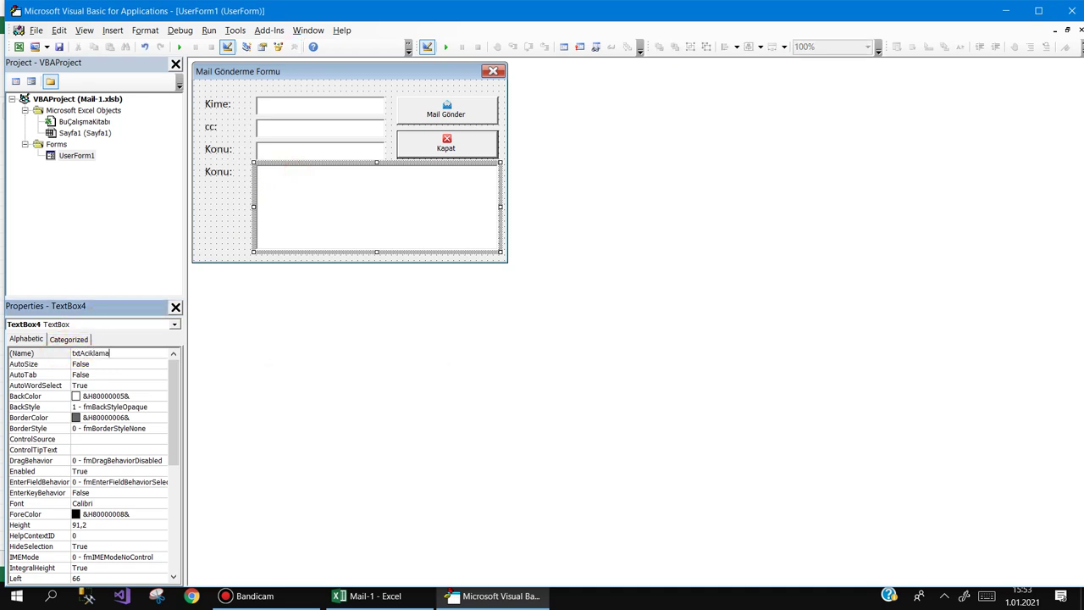
{"action": "key", "text": "Return"}
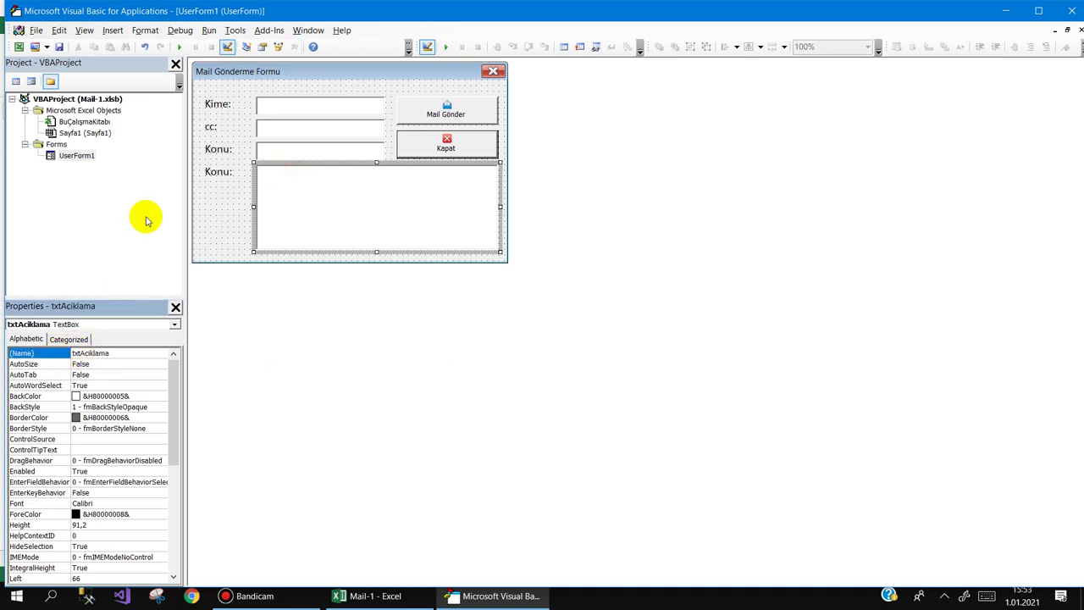
{"action": "left_click", "coordinate": [218, 212]}
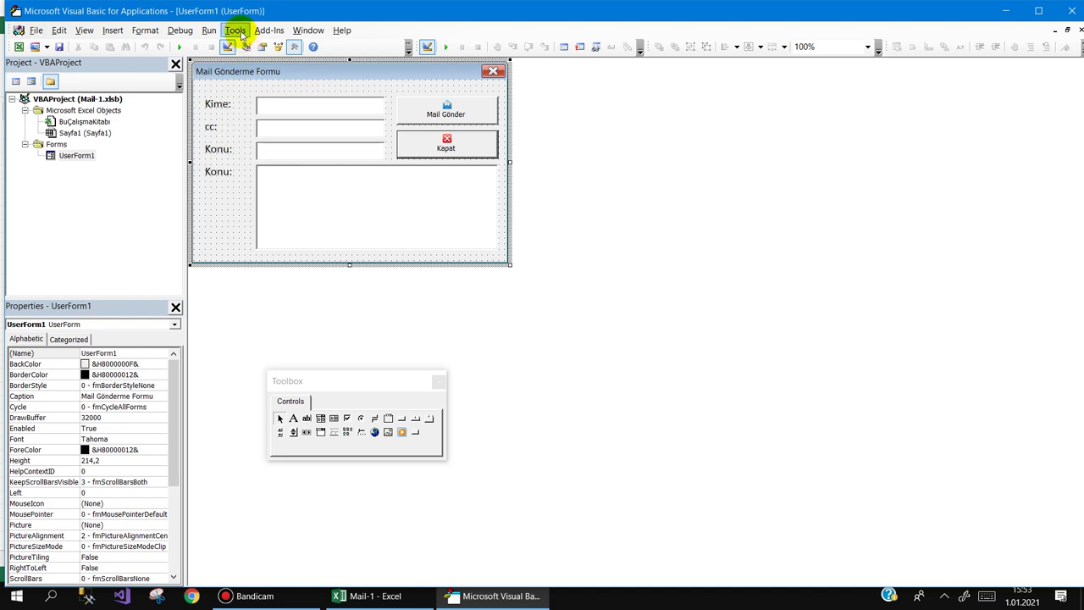
Step: Open Tools > References for the project and browse the library list
{"action": "left_click", "coordinate": [235, 31]}
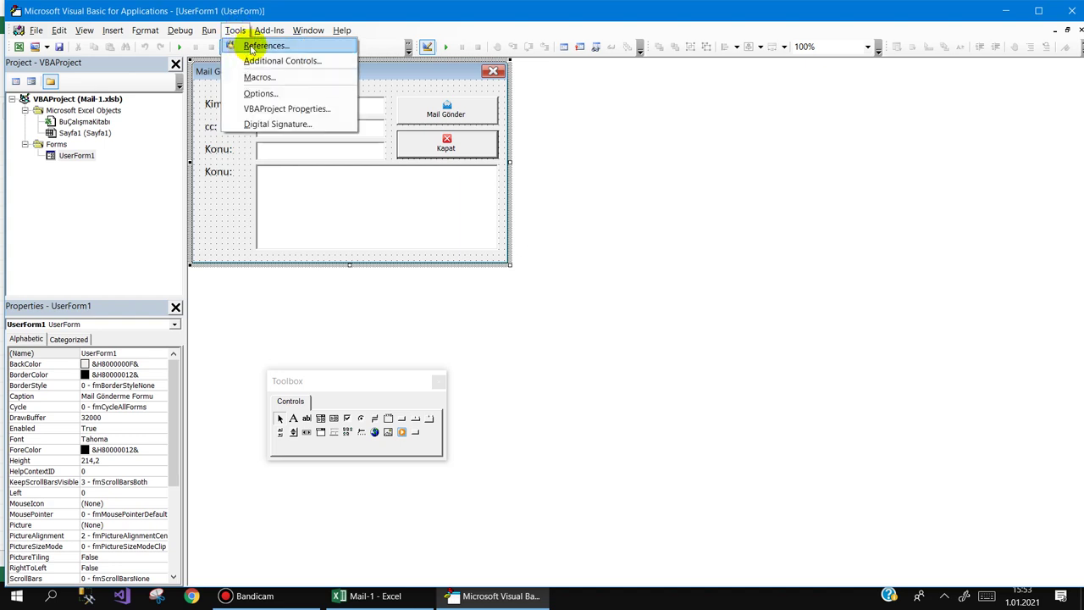
{"action": "left_click", "coordinate": [256, 47]}
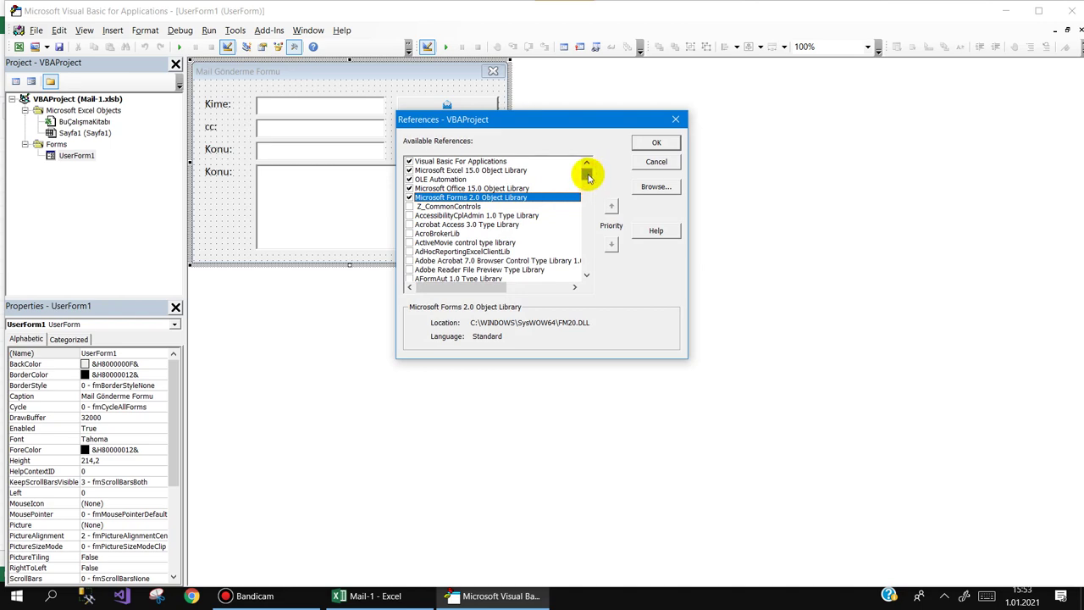
{"action": "left_click_drag", "start_coordinate": [587, 177], "coordinate": [586, 243]}
{"action": "left_click", "coordinate": [471, 214]}
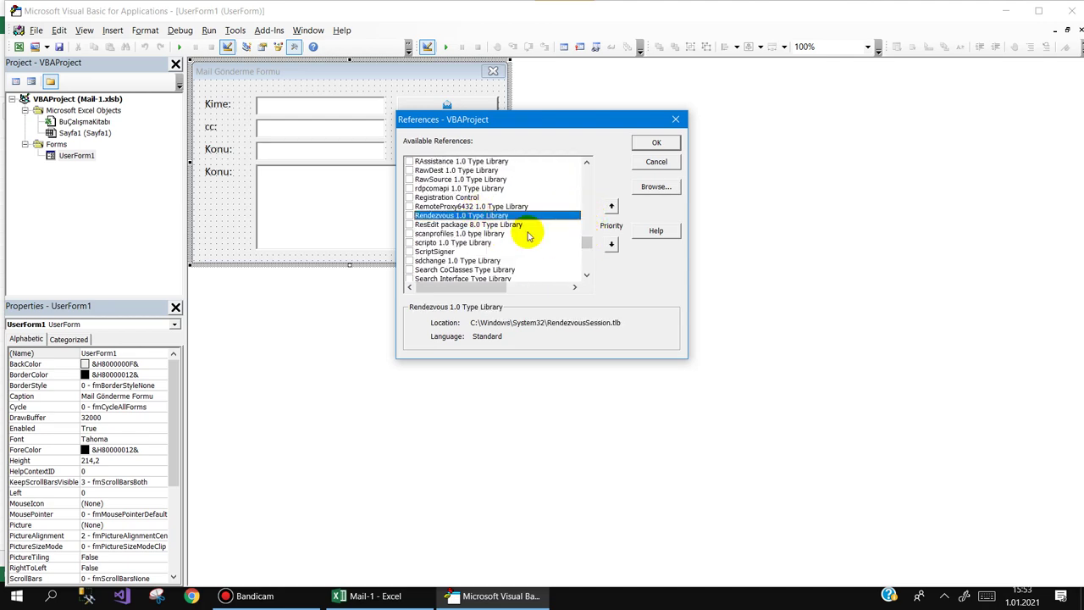
{"action": "key", "text": "Home"}
{"action": "key", "text": "o"}
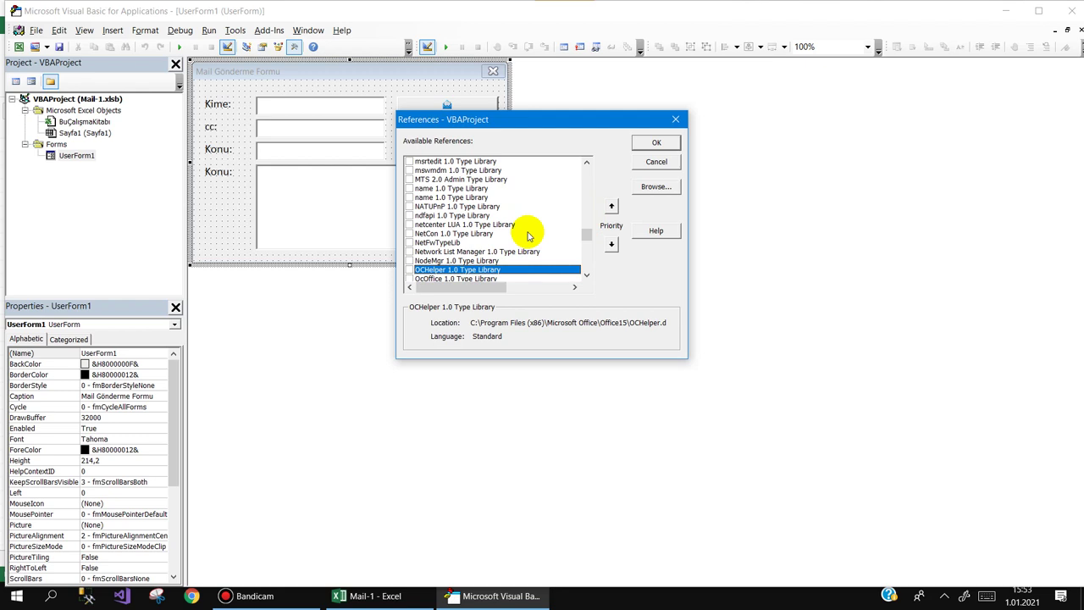
{"action": "key", "text": "Down"}
{"action": "key", "text": "Down"}
{"action": "key", "text": "Down"}
{"action": "key", "text": "Down"}
{"action": "key", "text": "Down"}
{"action": "key", "text": "Down"}
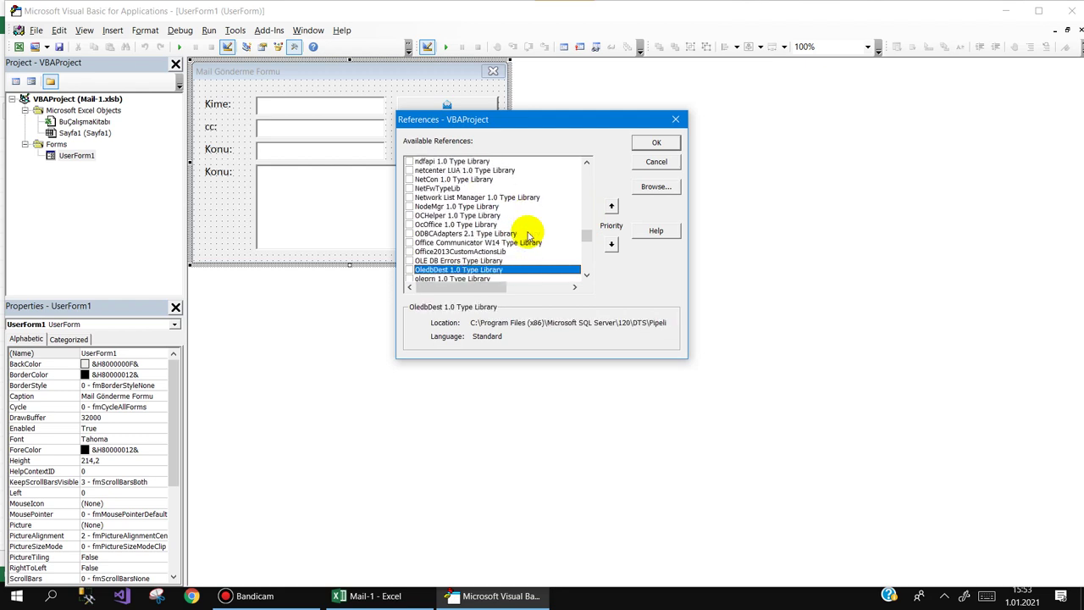
{"action": "key", "text": "Down"}
{"action": "key", "text": "Home"}
{"action": "key", "text": "o"}
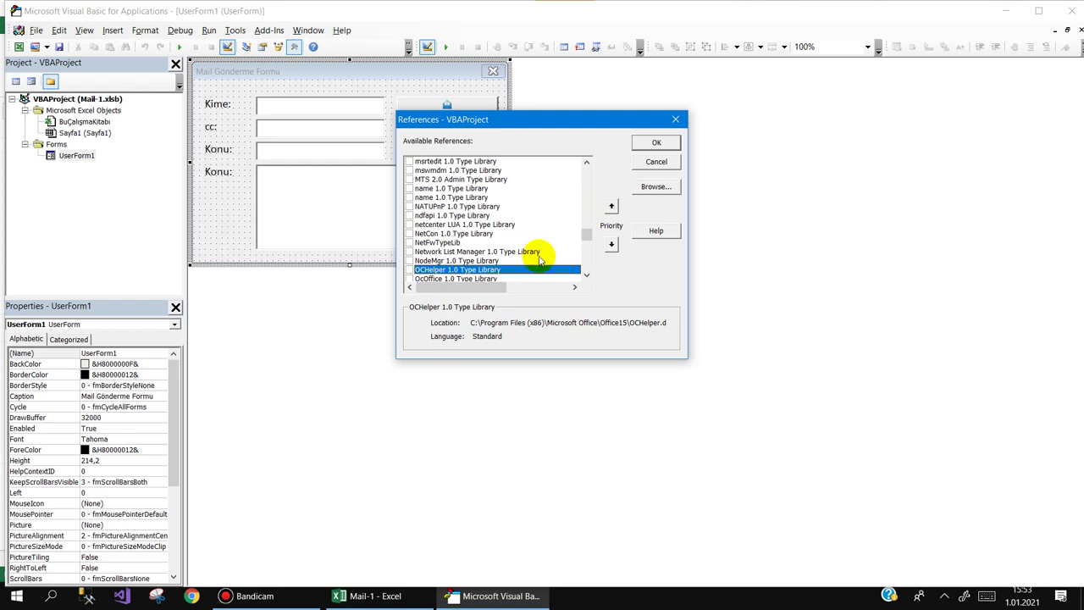
Step: Tick Microsoft Outlook 15.0 Object Library and confirm the references with OK
{"action": "key", "text": "Home"}
{"action": "key", "text": "Down"}
{"action": "key", "text": "Down"}
{"action": "key", "text": "Down"}
{"action": "key", "text": "m"}
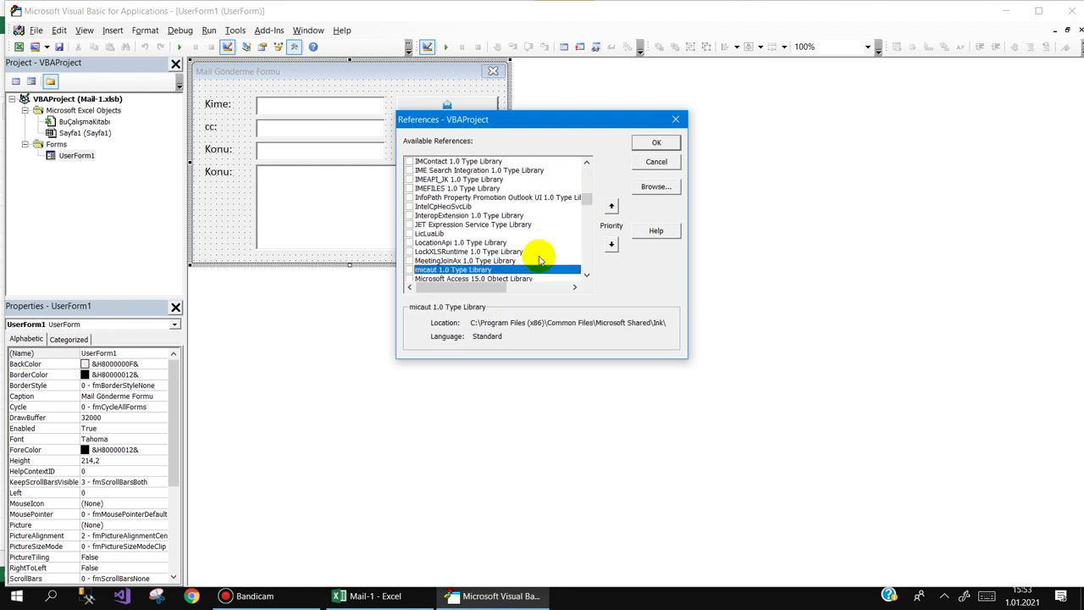
{"action": "key", "text": "Down"}
{"action": "key", "text": "Down"}
{"action": "key", "text": "Down"}
{"action": "key", "text": "Down"}
{"action": "key", "text": "Down"}
{"action": "key", "text": "Down"}
{"action": "key", "text": "Down"}
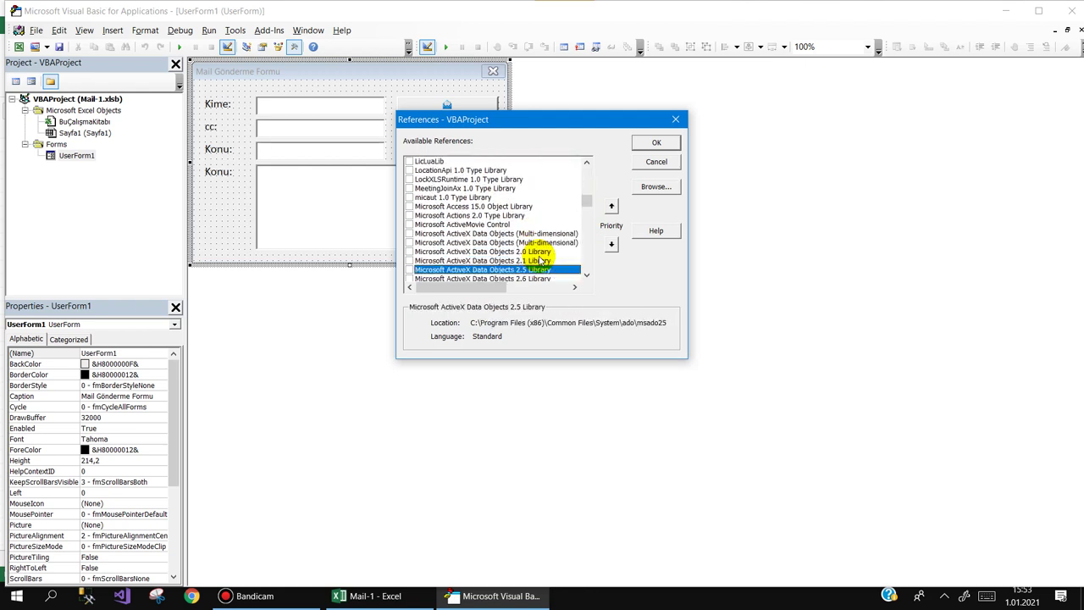
{"action": "key", "text": "Down"}
{"action": "key", "text": "Down"}
{"action": "key", "text": "Down"}
{"action": "key", "text": "Down"}
{"action": "key", "text": "Down"}
{"action": "key", "text": "Down"}
{"action": "key", "text": "Down"}
{"action": "key", "text": "Down"}
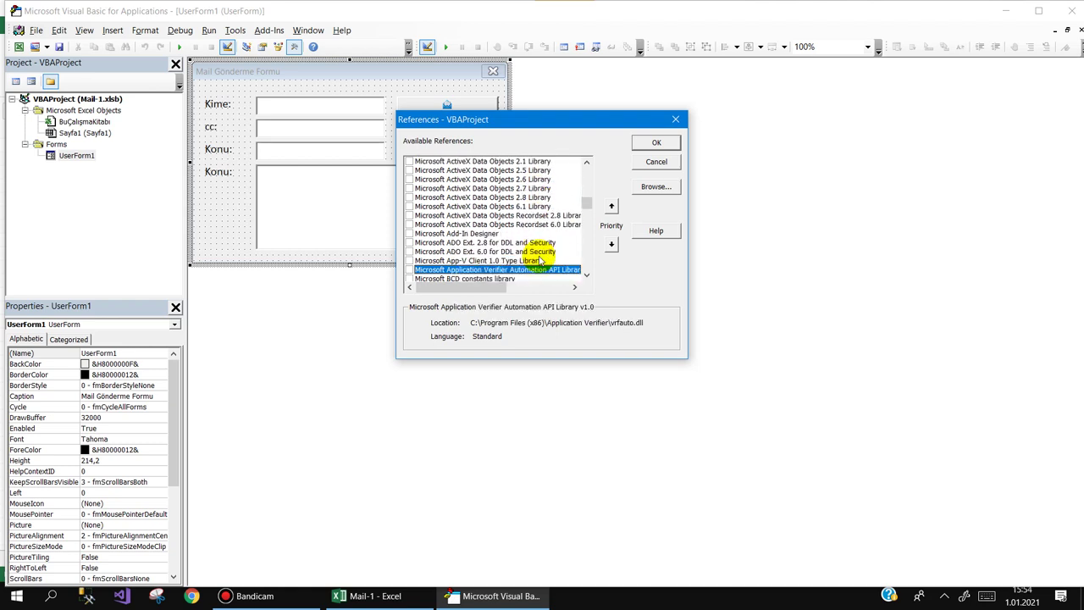
{"action": "key", "text": "Down"}
{"action": "key", "text": "Down"}
{"action": "key", "text": "Down"}
{"action": "key", "text": "Down"}
{"action": "key", "text": "Down"}
{"action": "key", "text": "Down"}
{"action": "key", "text": "Down"}
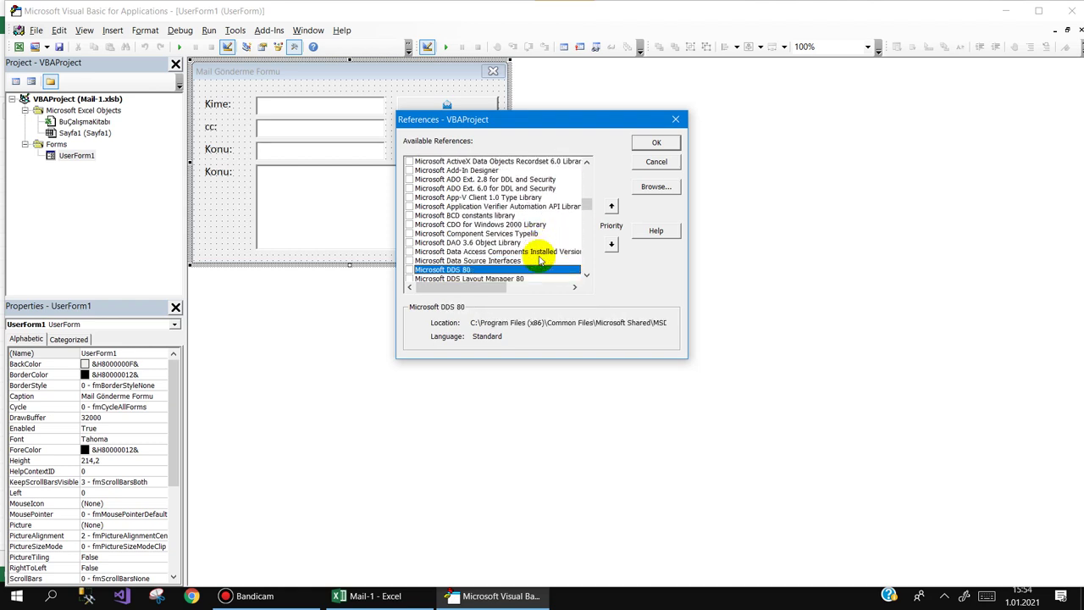
{"action": "key", "text": "Down"}
{"action": "key", "text": "Down"}
{"action": "key", "text": "Down"}
{"action": "key", "text": "Down"}
{"action": "key", "text": "Down"}
{"action": "key", "text": "Down"}
{"action": "key", "text": "Down"}
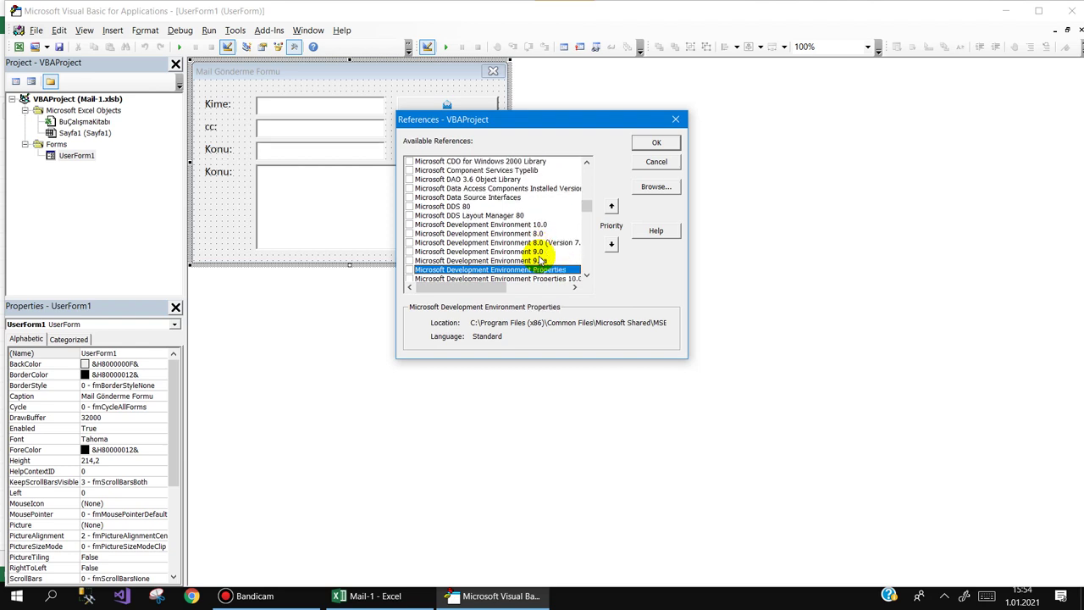
{"action": "key", "text": "Down"}
{"action": "key", "text": "Down"}
{"action": "key", "text": "Down"}
{"action": "key", "text": "Down"}
{"action": "key", "text": "Down"}
{"action": "key", "text": "Down"}
{"action": "key", "text": "Down"}
{"action": "key", "text": "Down"}
{"action": "key", "text": "Down"}
{"action": "key", "text": "Down"}
{"action": "key", "text": "Down"}
{"action": "key", "text": "Down"}
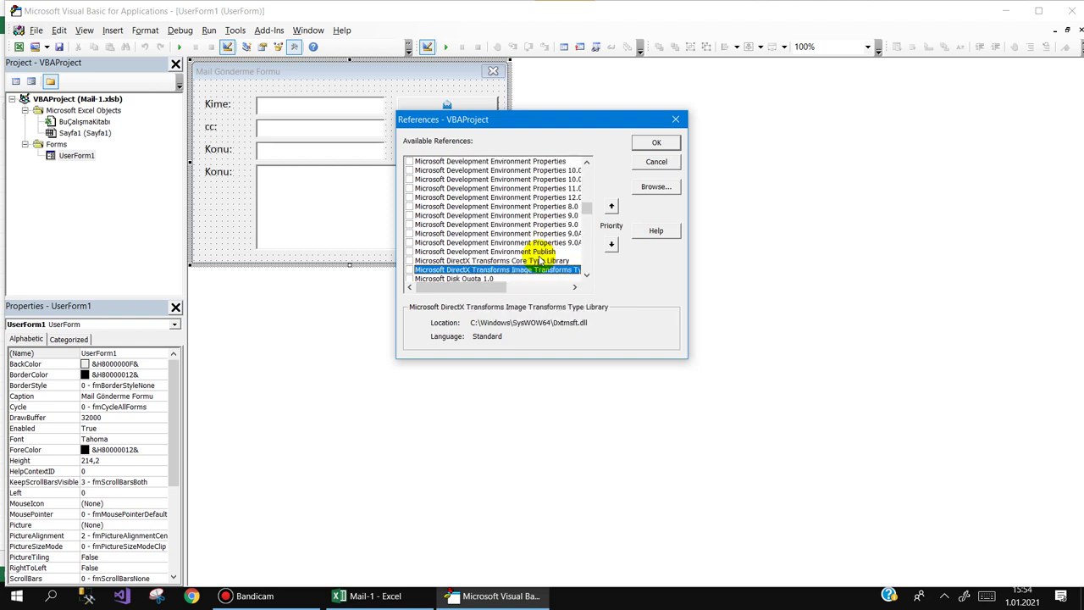
{"action": "key", "text": "Down"}
{"action": "key", "text": "Down"}
{"action": "key", "text": "Down"}
{"action": "key", "text": "Down"}
{"action": "key", "text": "Down"}
{"action": "key", "text": "Down"}
{"action": "key", "text": "Down"}
{"action": "key", "text": "Down"}
{"action": "key", "text": "Down"}
{"action": "key", "text": "Down"}
{"action": "key", "text": "Down"}
{"action": "key", "text": "Down"}
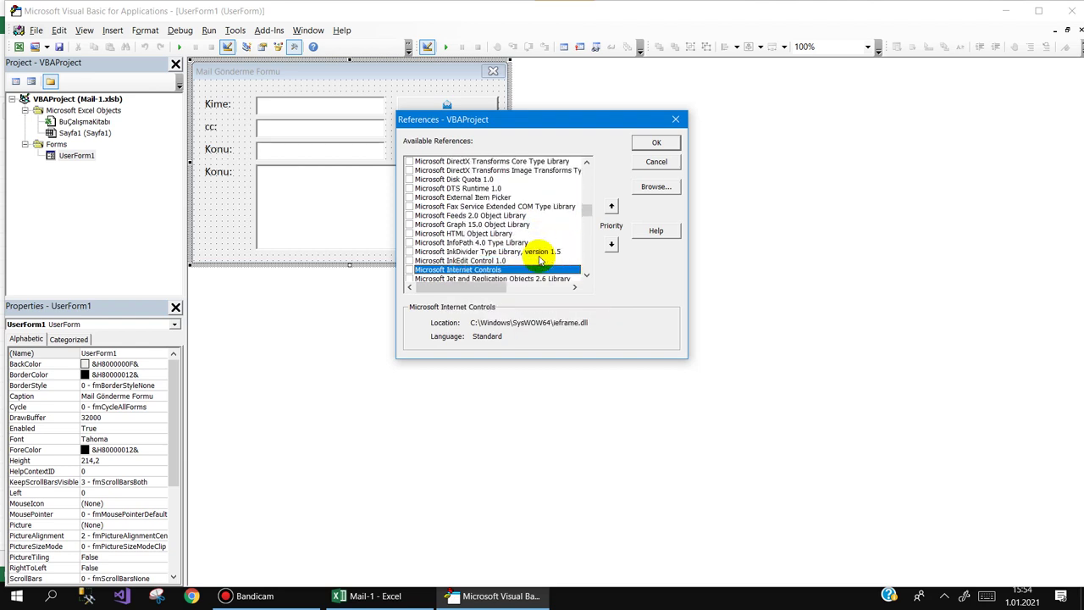
{"action": "key", "text": "Down"}
{"action": "key", "text": "Down"}
{"action": "key", "text": "Down"}
{"action": "key", "text": "Down"}
{"action": "key", "text": "Down"}
{"action": "key", "text": "Down"}
{"action": "key", "text": "Down"}
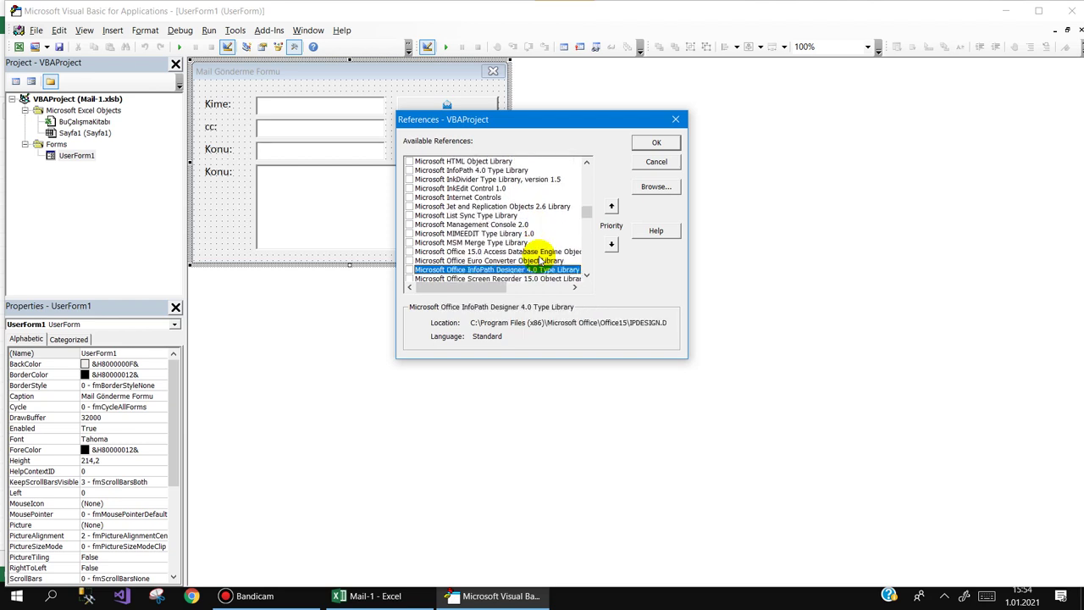
{"action": "key", "text": "Down"}
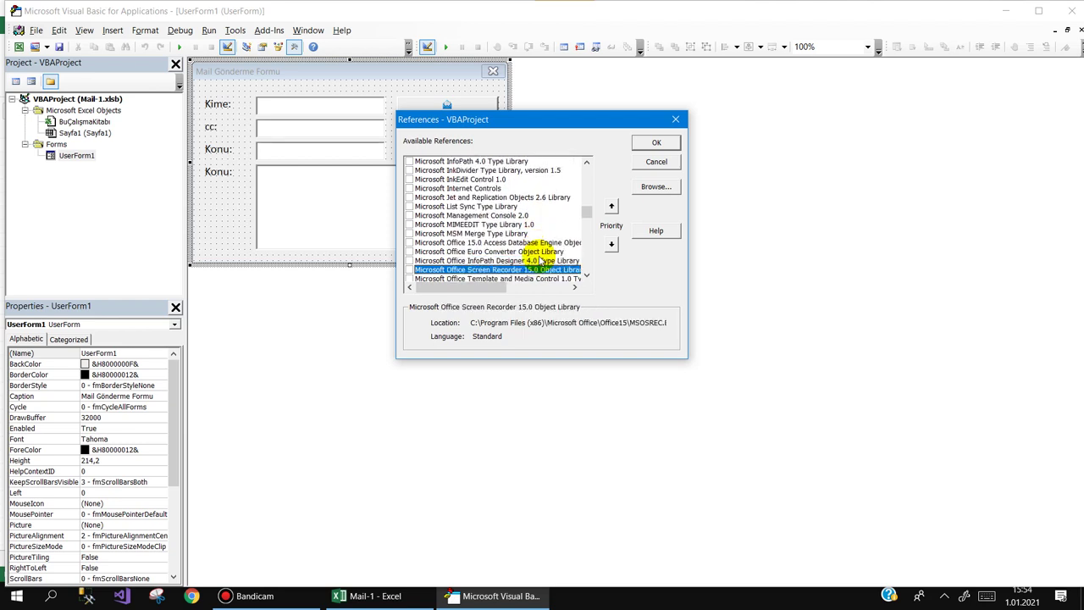
{"action": "key", "text": "Down"}
{"action": "key", "text": "Down"}
{"action": "key", "text": "Down"}
{"action": "key", "text": "Down"}
{"action": "key", "text": "Down"}
{"action": "key", "text": "Down"}
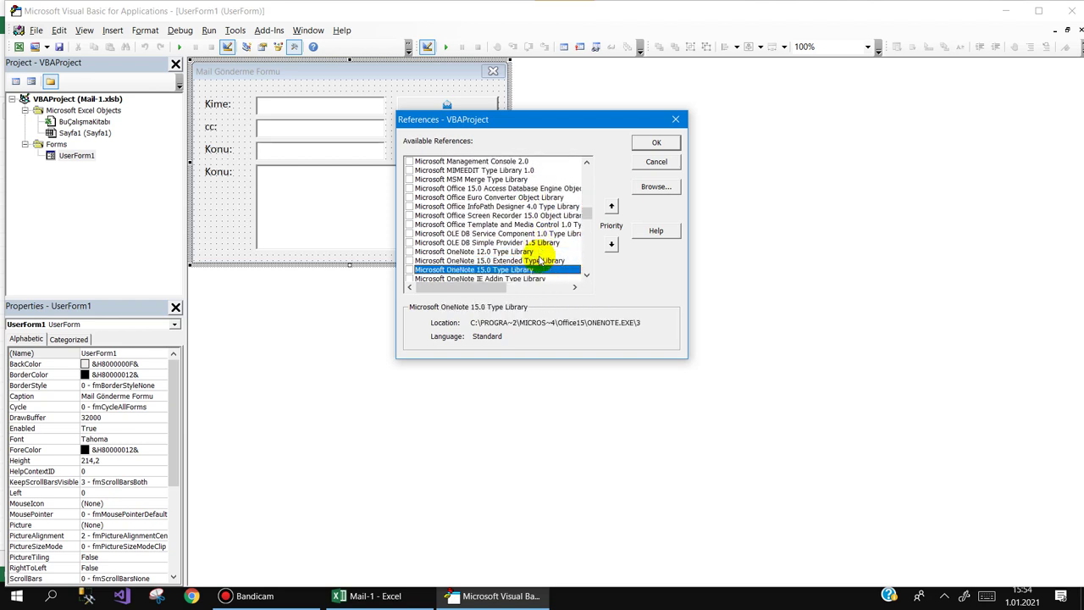
{"action": "key", "text": "Down"}
{"action": "key", "text": "Down"}
{"action": "key", "text": "Down"}
{"action": "key", "text": "Down"}
{"action": "key", "text": "Down"}
{"action": "key", "text": "Down"}
{"action": "key", "text": "Down"}
{"action": "key", "text": "Down"}
{"action": "key", "text": "Down"}
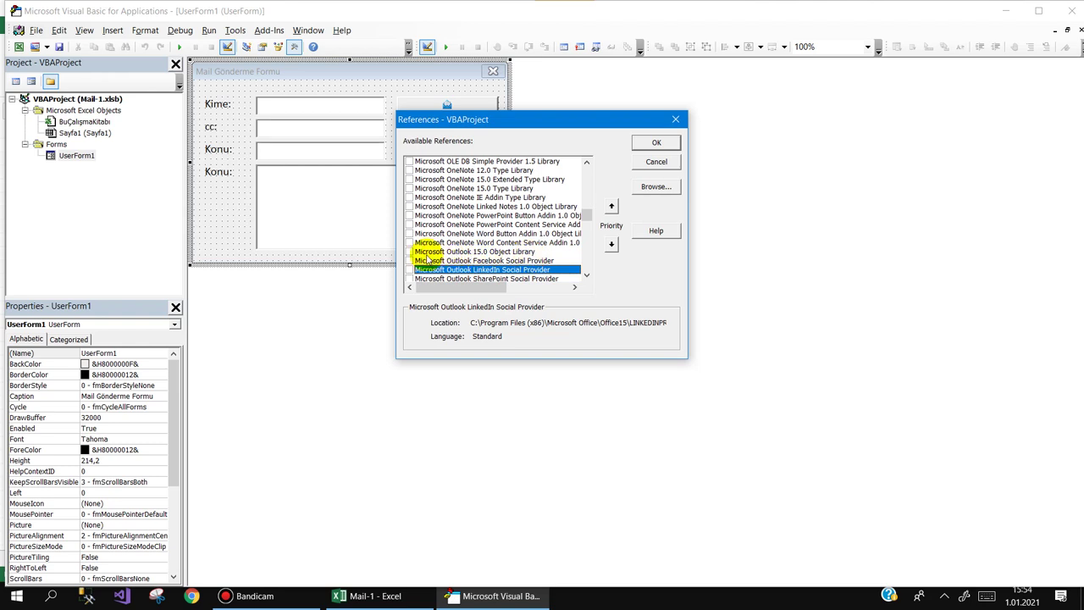
{"action": "left_click", "coordinate": [409, 252]}
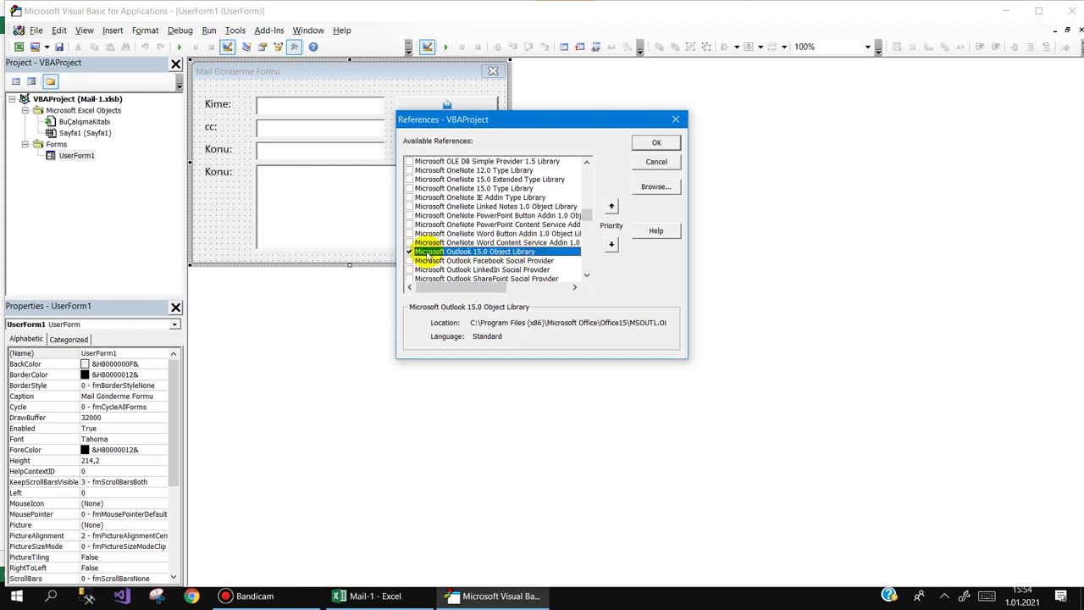
{"action": "left_click", "coordinate": [647, 144]}
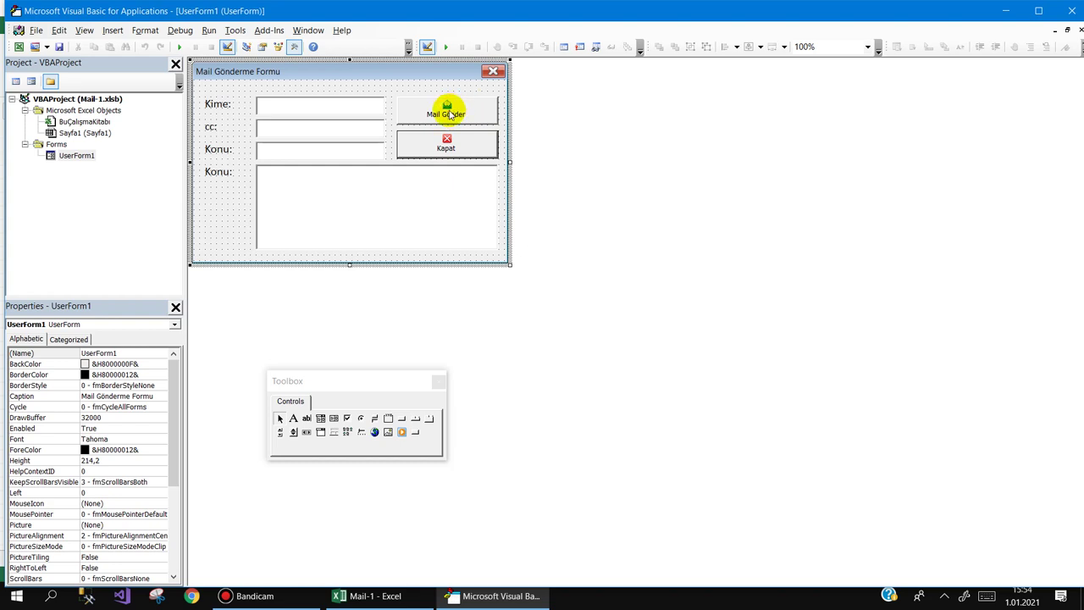
Step: In CommandButton1_Click, write If txtKime.Value = "" And txtAciklama.Value = "" Then
{"action": "double_click", "coordinate": [449, 112]}
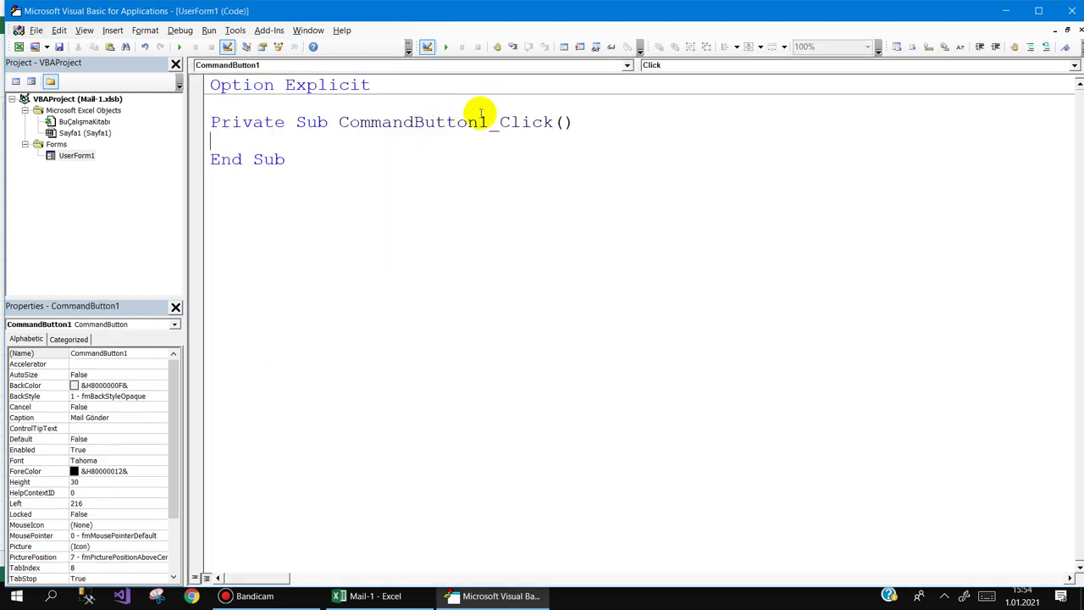
{"action": "type", "text": "if txtk"}
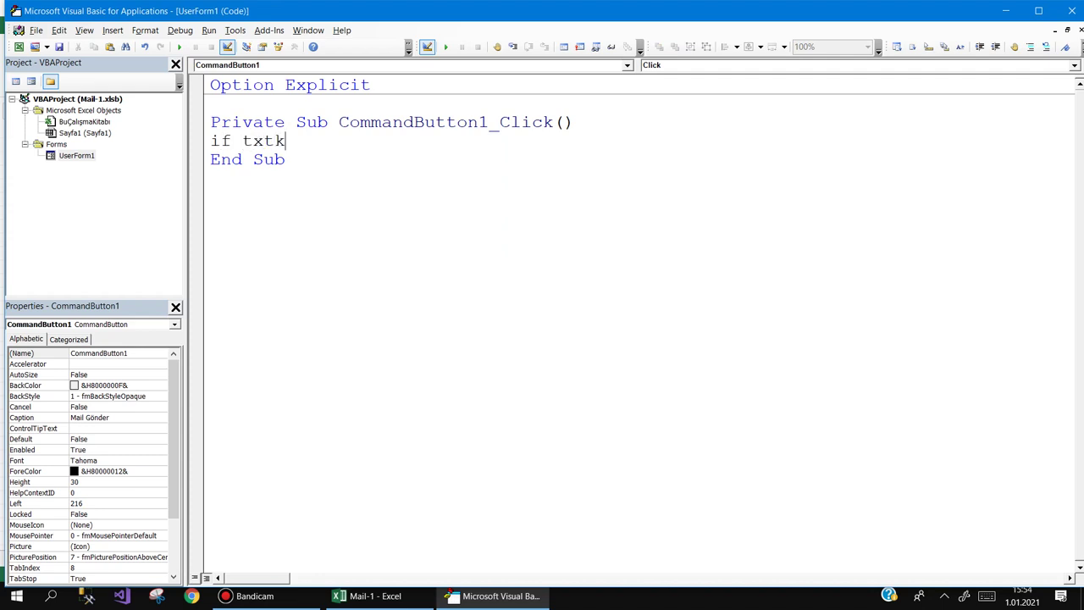
{"action": "key", "text": "ctrl+space"}
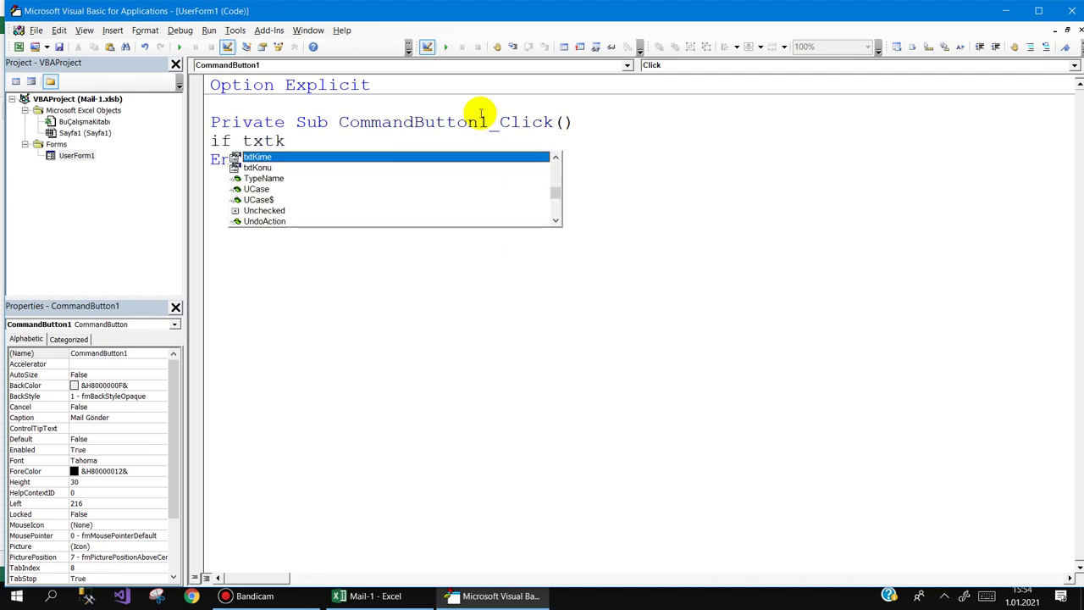
{"action": "type", "text": "."}
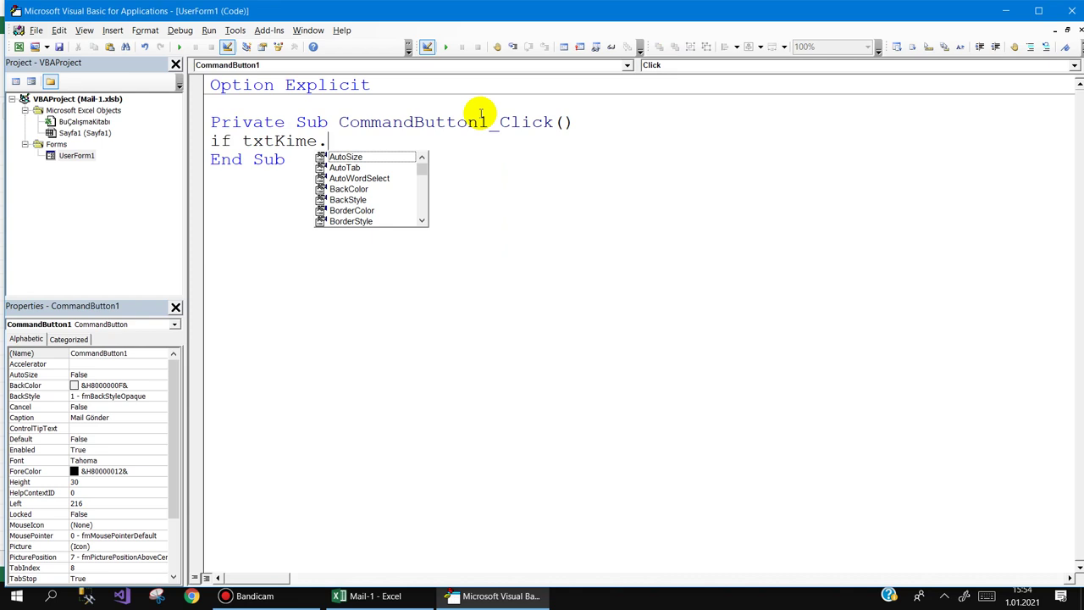
{"action": "type", "text": "v"}
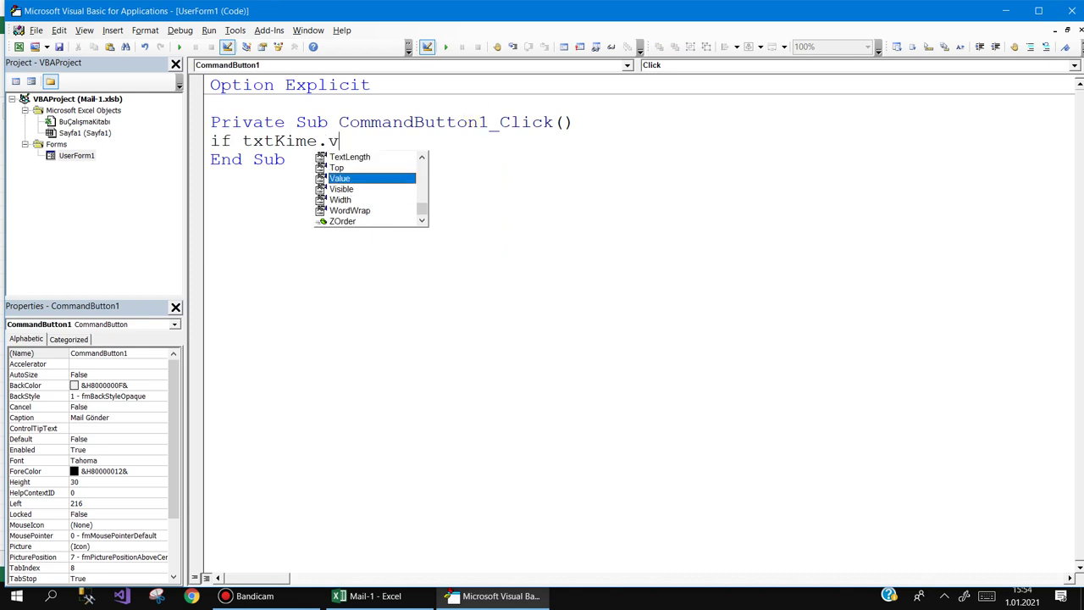
{"action": "type", "text": "=\"\""}
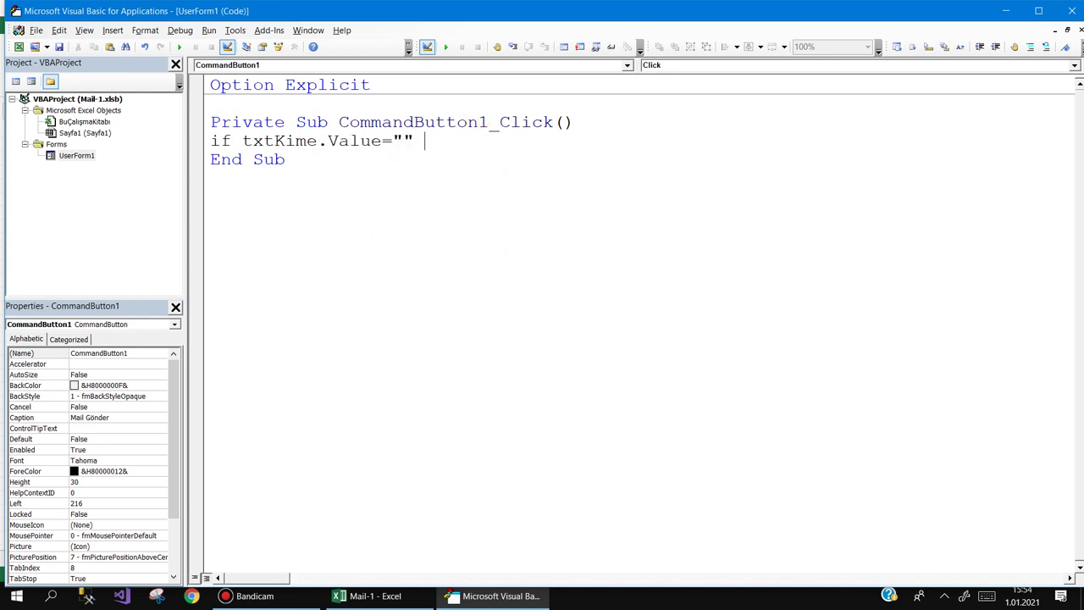
{"action": "type", "text": " then "}
{"action": "type", "text": " an"}
{"action": "type", "text": "d txtac then"}
{"action": "key", "text": "ctrl+space"}
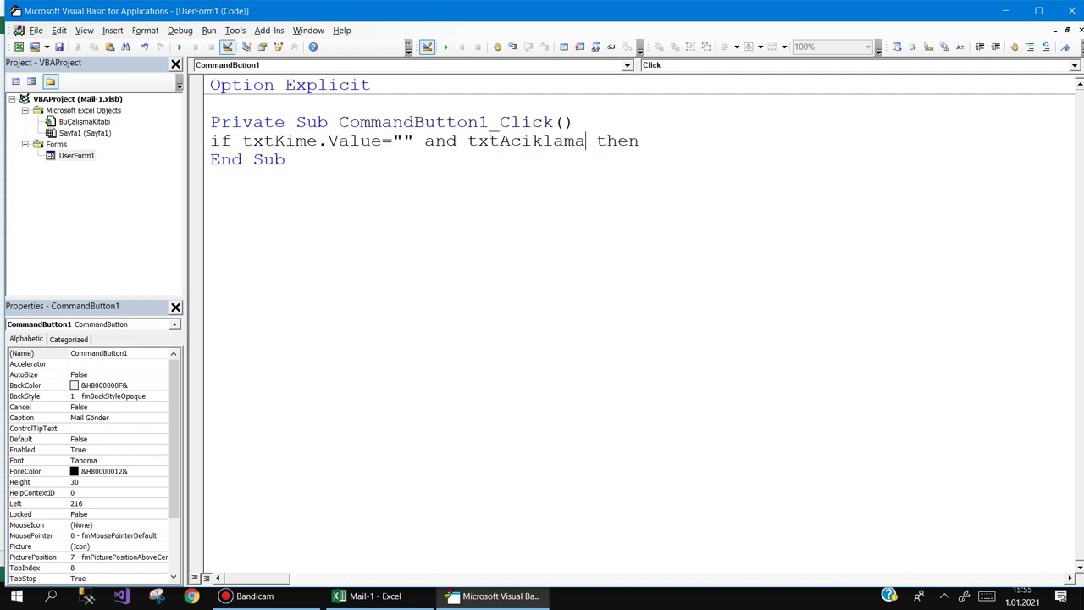
{"action": "type", "text": ".v="}
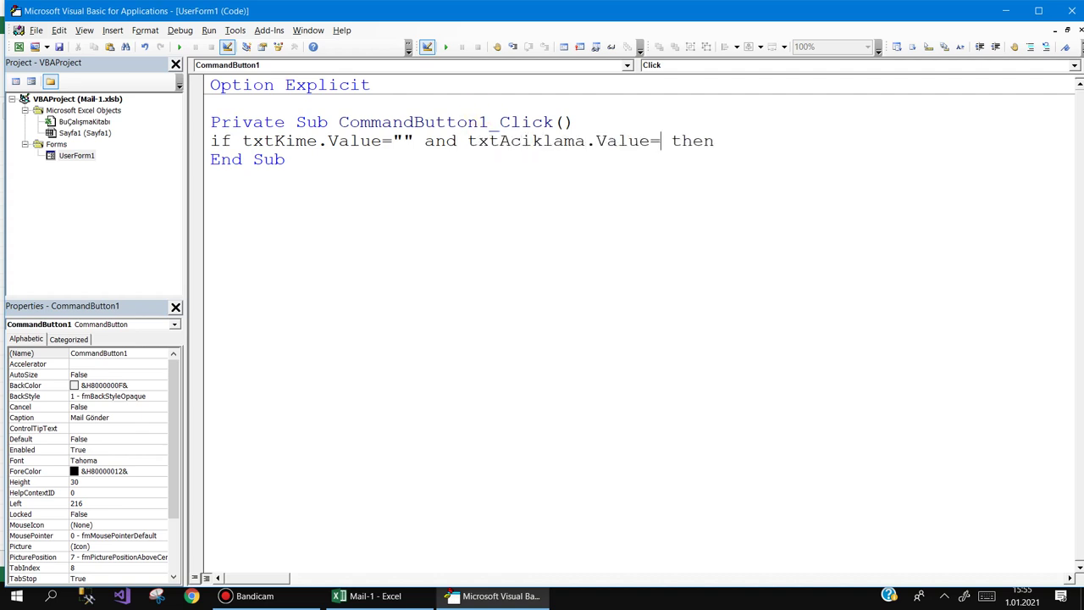
{"action": "type", "text": "\"\""}
Step: Inside the If, show MsgBox "Lütfen Gerekli alanları doldurunuz", then Exit Sub and End If
{"action": "key", "text": "Return"}
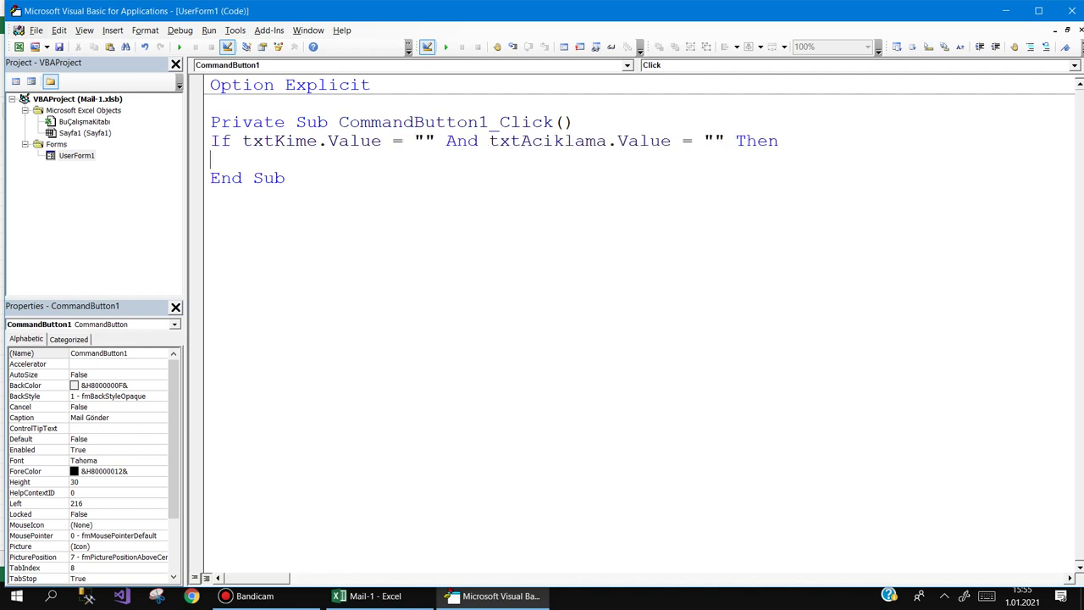
{"action": "key", "text": "Return"}
{"action": "type", "text": "msgbox"}
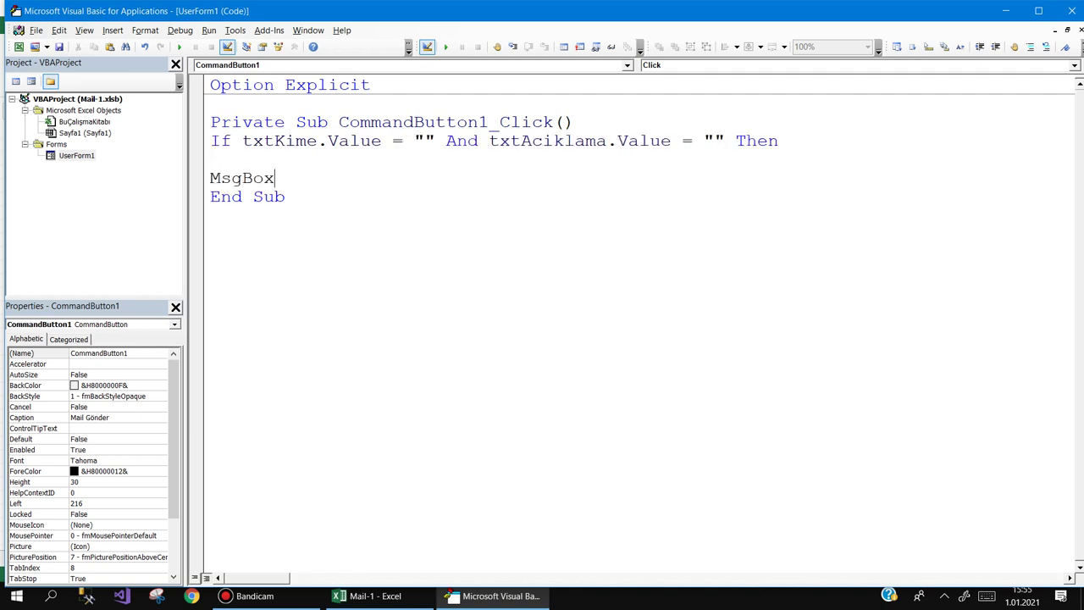
{"action": "type", "text": " \"Lü"}
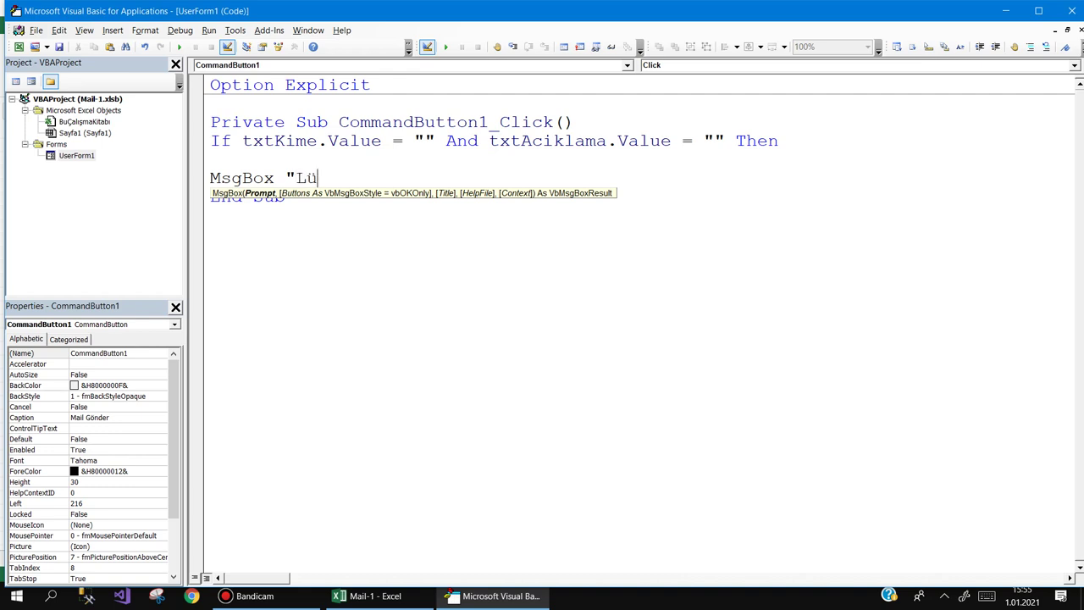
{"action": "type", "text": "tfen "}
{"action": "type", "text": "Gerek"}
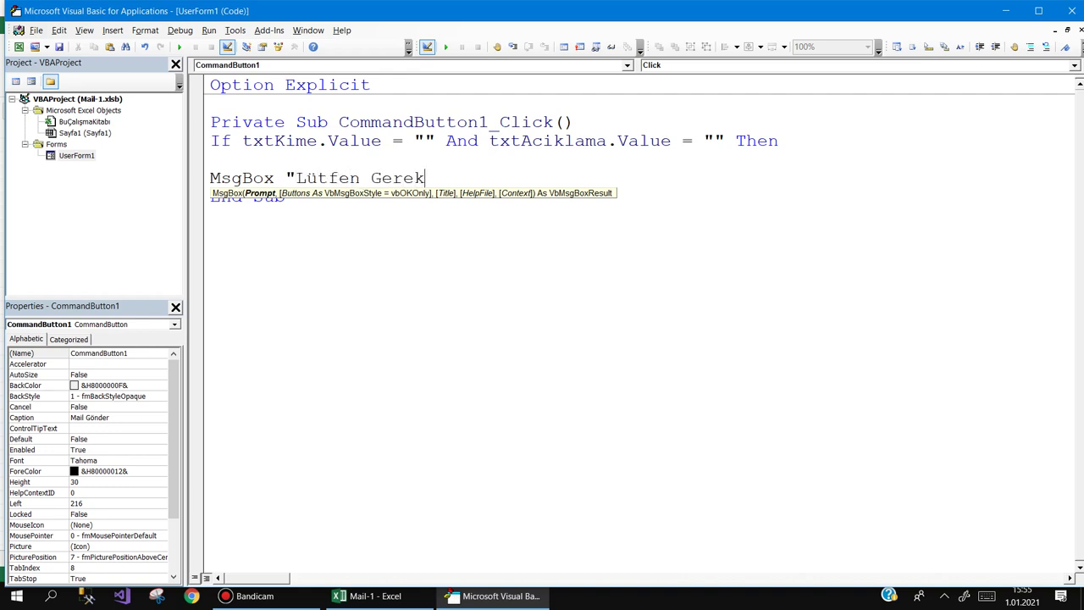
{"action": "type", "text": "li alanları "}
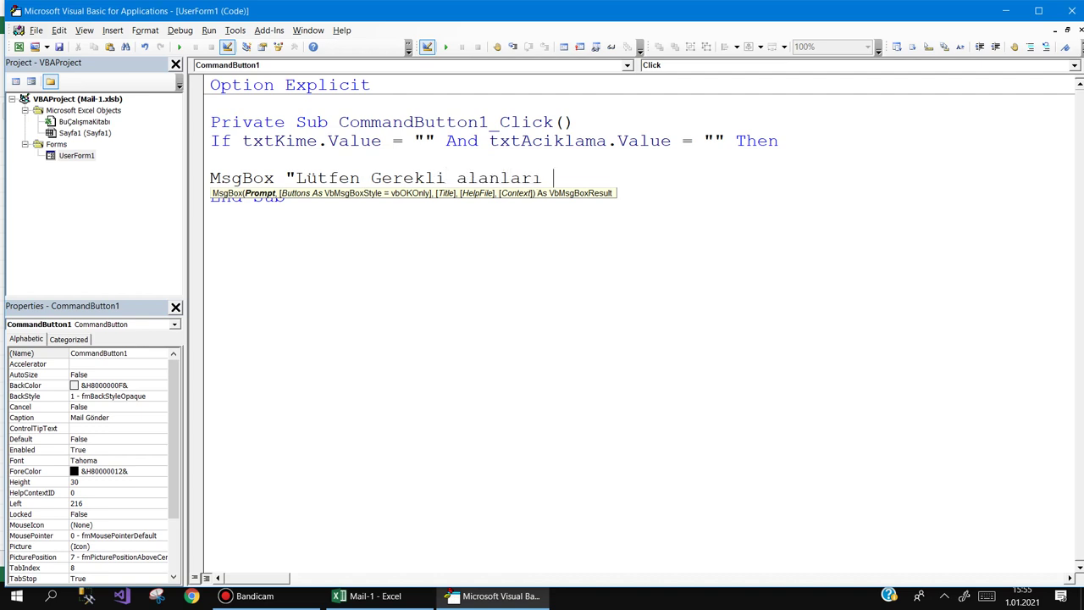
{"action": "type", "text": "doldurunuz\""}
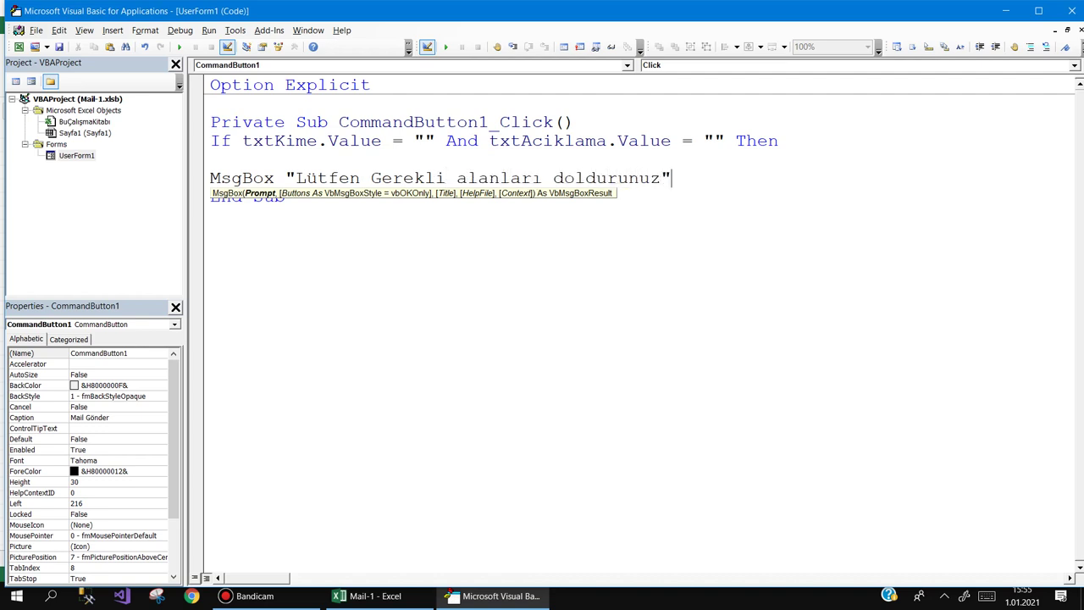
{"action": "key", "text": "Return"}
{"action": "type", "text": "exit sub"}
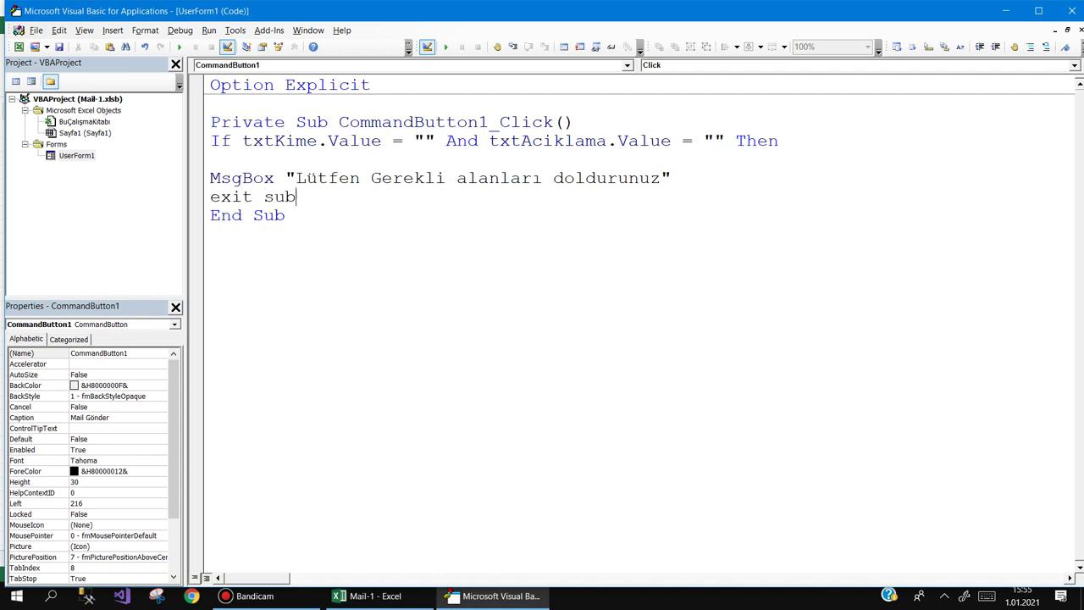
{"action": "key", "text": "Return"}
{"action": "type", "text": "end if"}
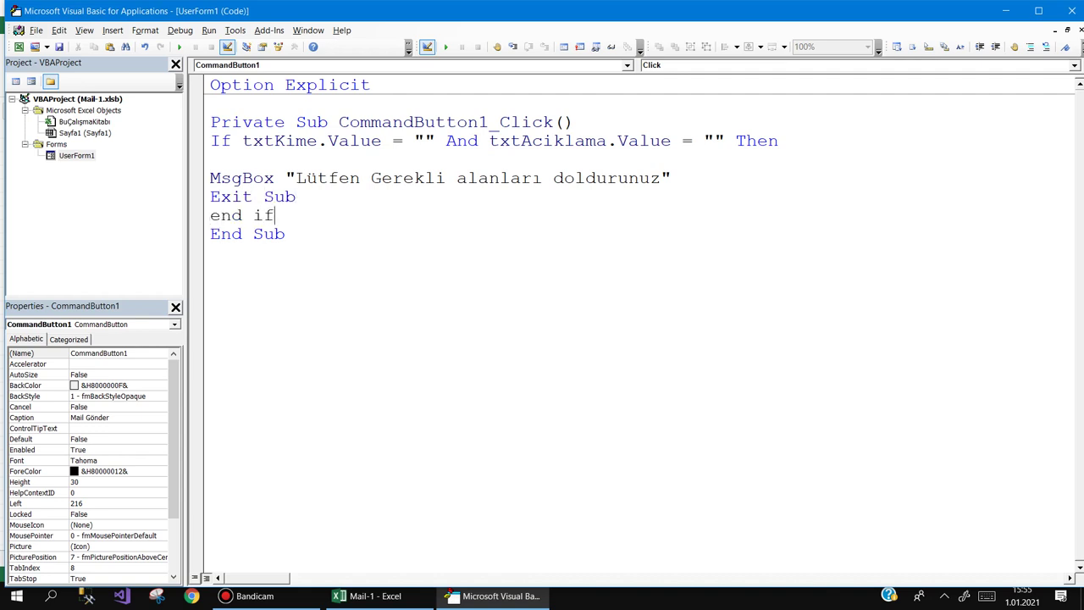
{"action": "key", "text": "Return"}
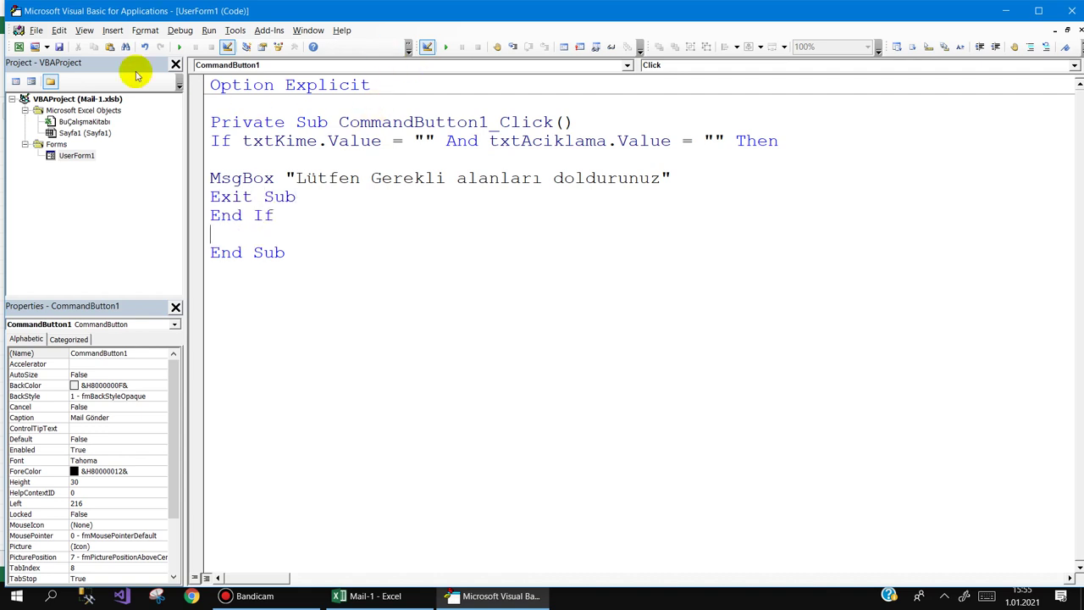
{"action": "left_click", "coordinate": [180, 49]}
{"action": "left_click", "coordinate": [639, 238]}
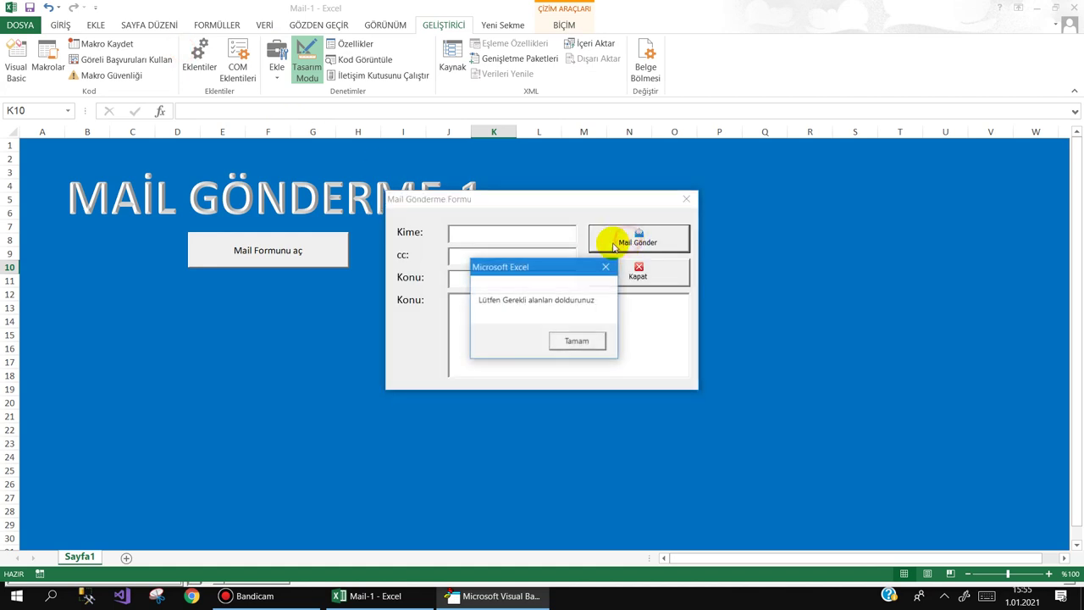
{"action": "left_click", "coordinate": [580, 341]}
{"action": "left_click", "coordinate": [687, 198]}
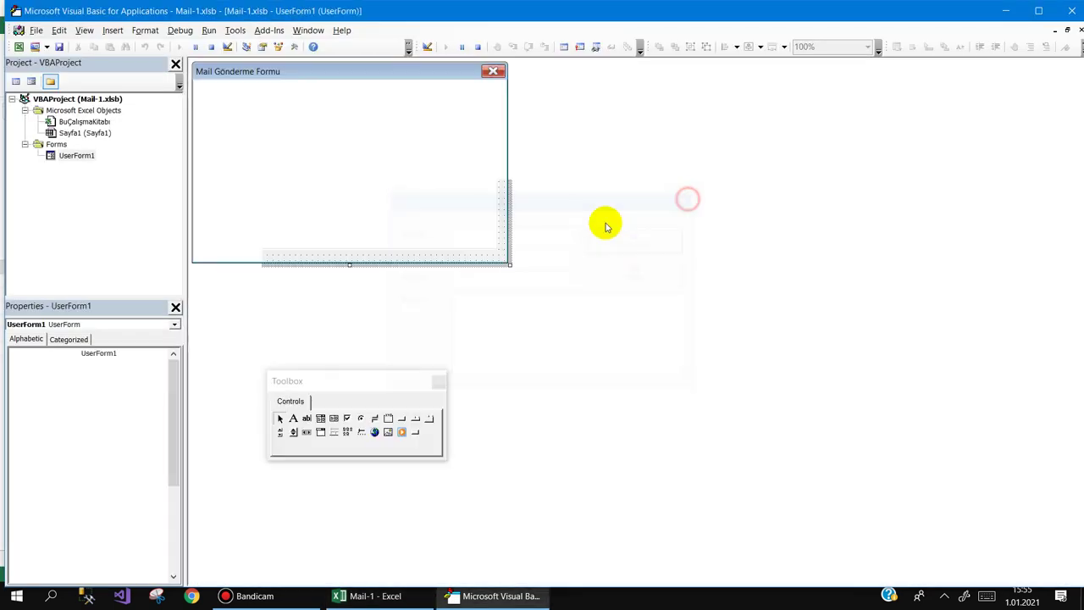
{"action": "double_click", "coordinate": [418, 108]}
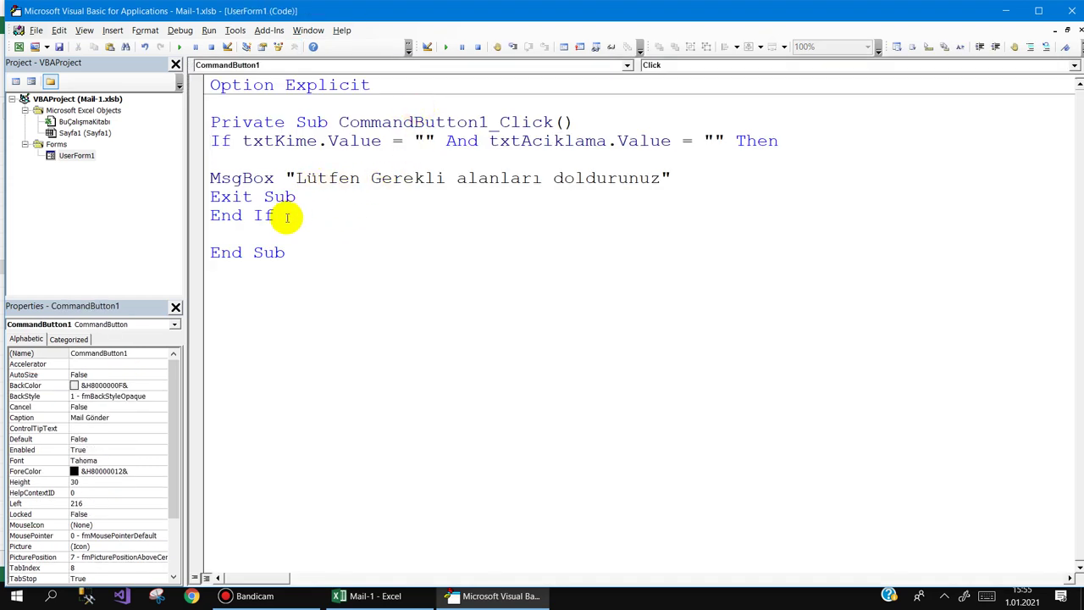
Step: Add the comment 'Eğer alanlar boş ise uyarı versin' above the If check
{"action": "left_click", "coordinate": [221, 230]}
{"action": "key", "text": "Return"}
{"action": "key", "text": "Return"}
{"action": "key", "text": "Return"}
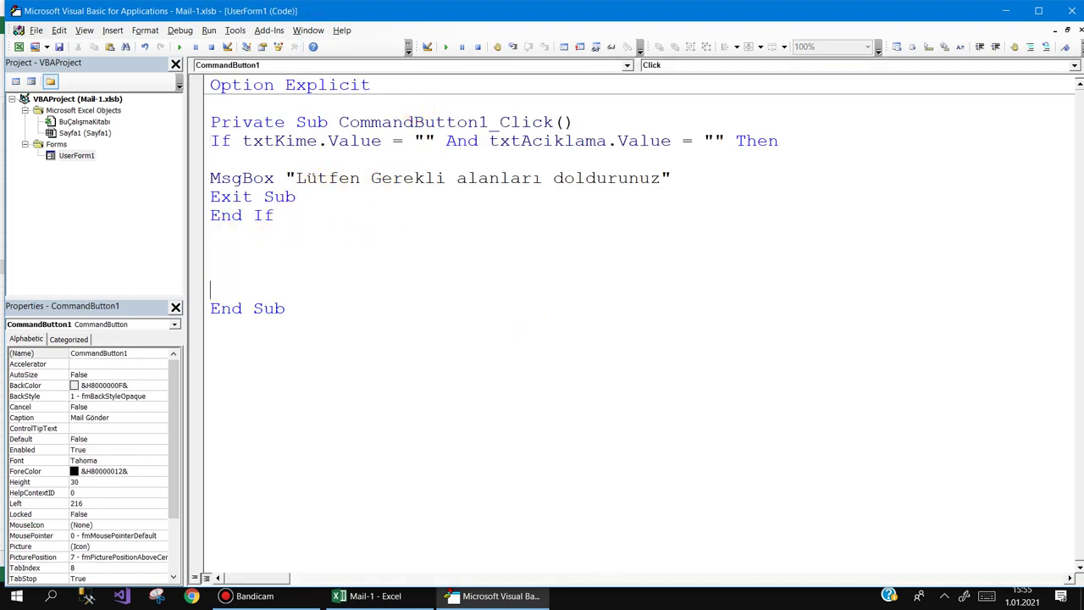
{"action": "key", "text": "Up"}
{"action": "key", "text": "Up"}
{"action": "key", "text": "Up"}
{"action": "key", "text": "Up"}
{"action": "key", "text": "Up"}
{"action": "key", "text": "Up"}
{"action": "key", "text": "Up"}
{"action": "key", "text": "Delete"}
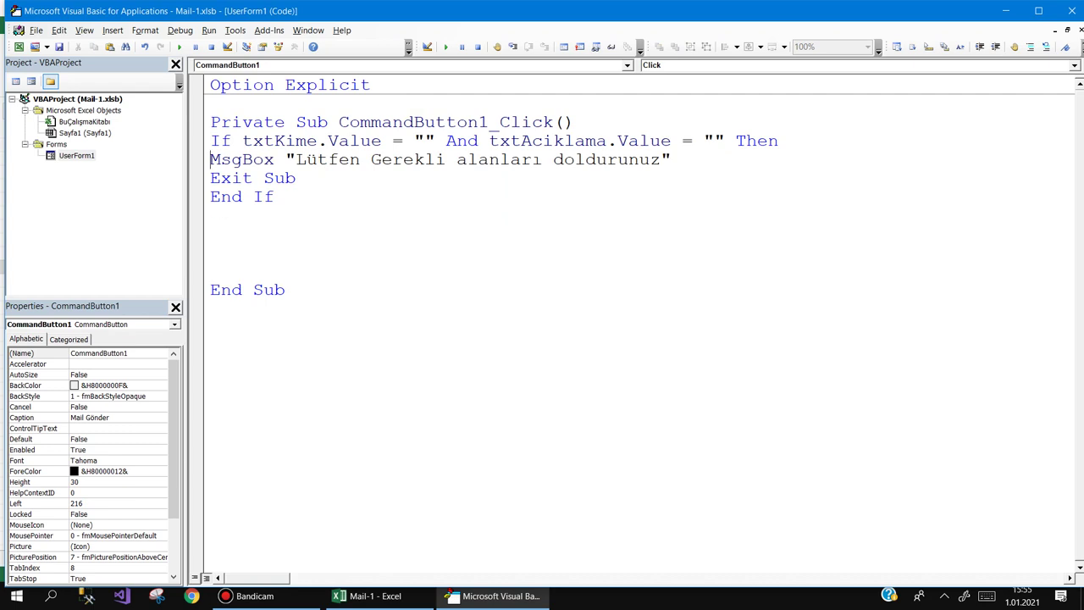
{"action": "key", "text": "Up"}
{"action": "key", "text": "Return"}
{"action": "key", "text": "Up"}
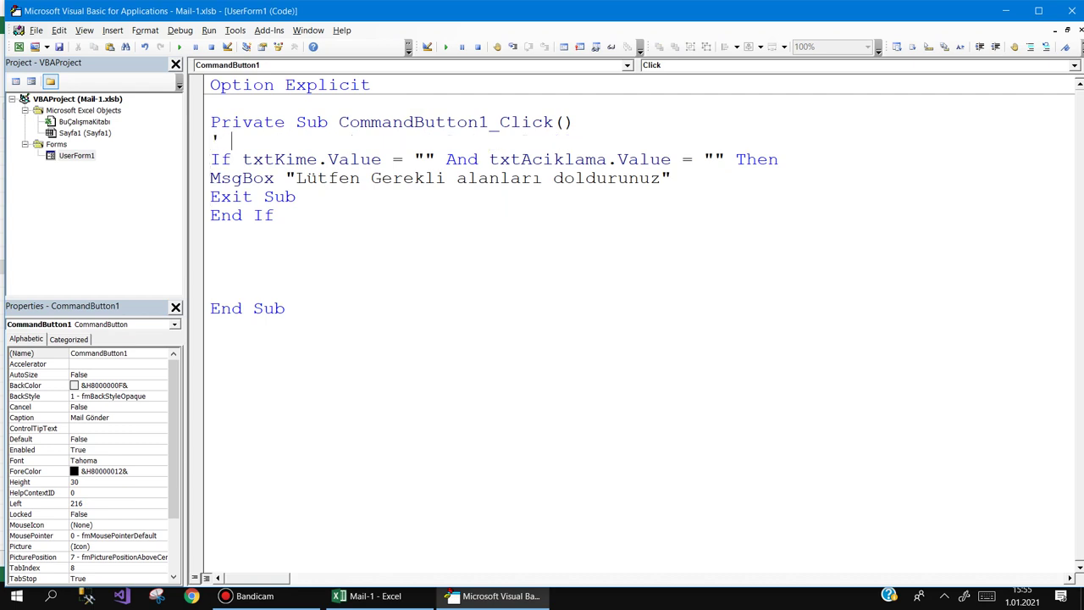
{"action": "type", "text": "Eğer alanlar "}
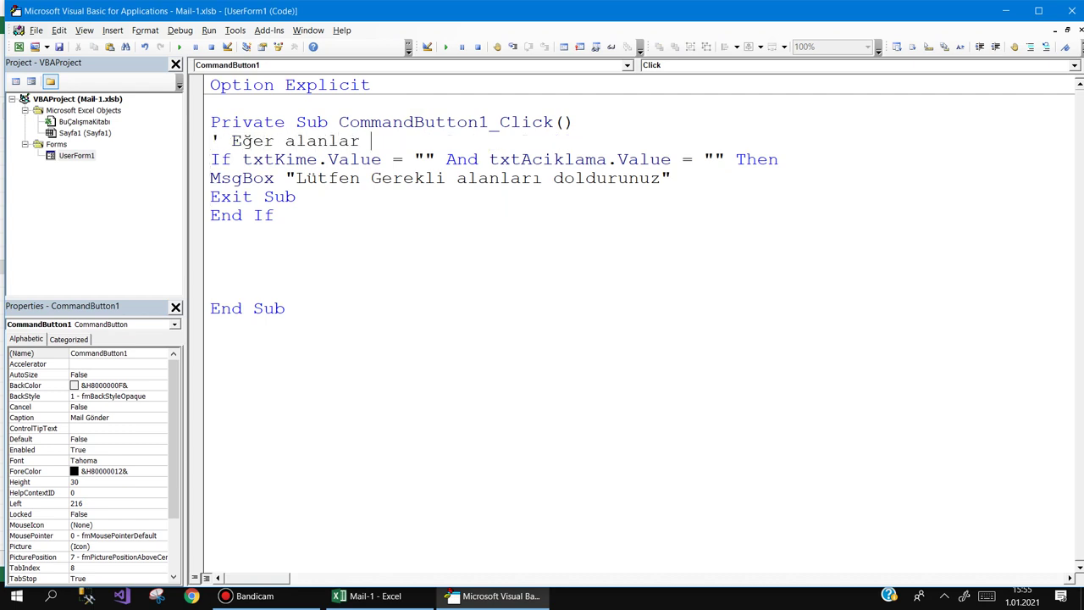
{"action": "type", "text": "boş "}
{"action": "type", "text": "ise uyarı ve"}
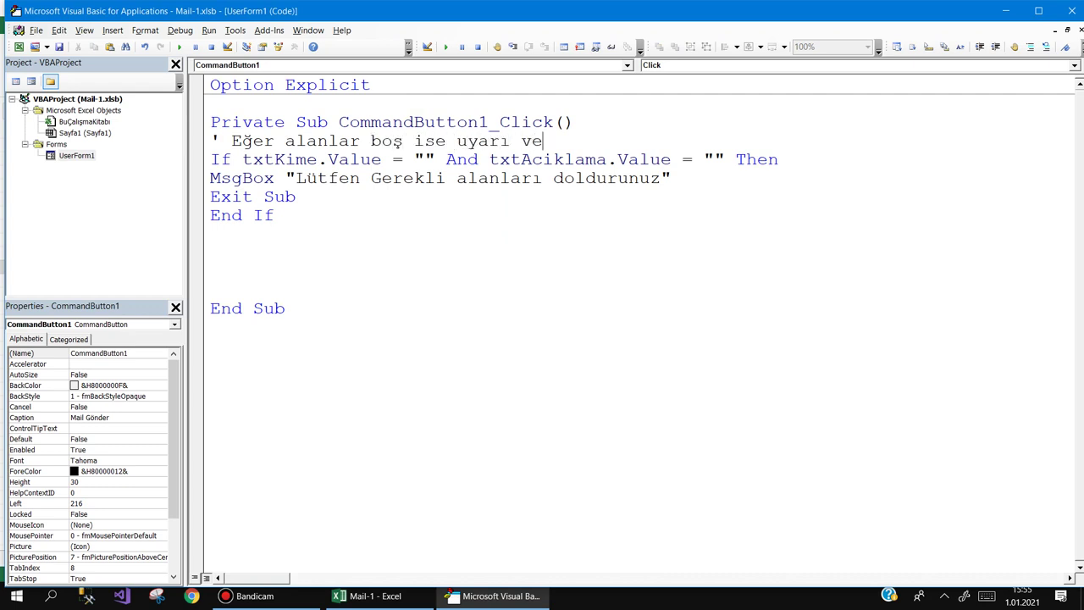
{"action": "type", "text": "rsin"}
Step: Add the comment 'Mail gönderme kodları' after End If, with blank lines below
{"action": "key", "text": "Down"}
{"action": "key", "text": "Down"}
{"action": "key", "text": "Down"}
{"action": "key", "text": "Down"}
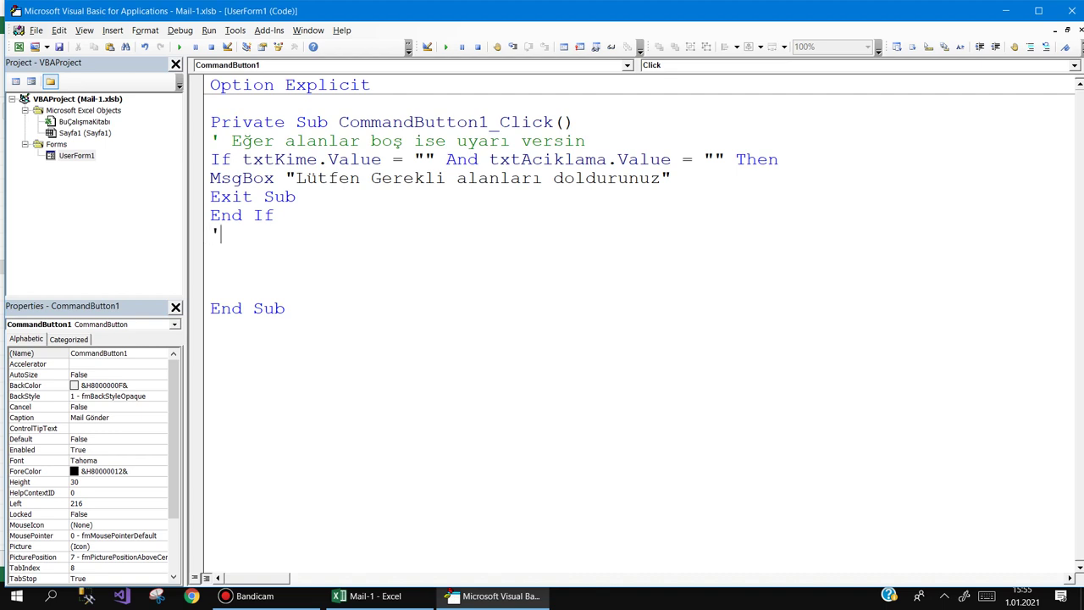
{"action": "type", "text": "Mail gönde"}
{"action": "type", "text": "rme kodları"}
{"action": "key", "text": "Return"}
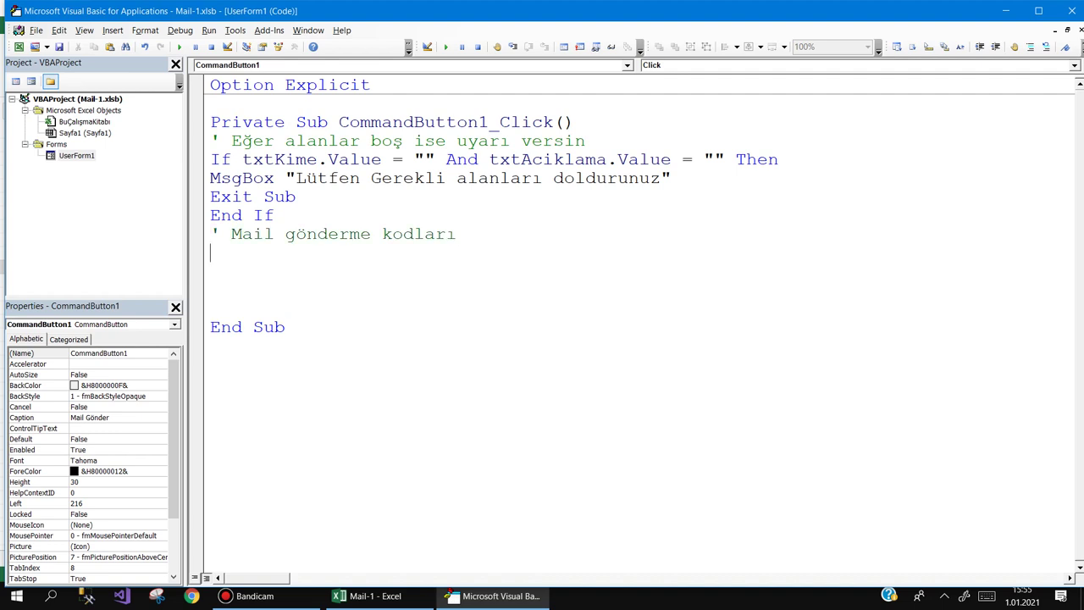
{"action": "key", "text": "Return"}
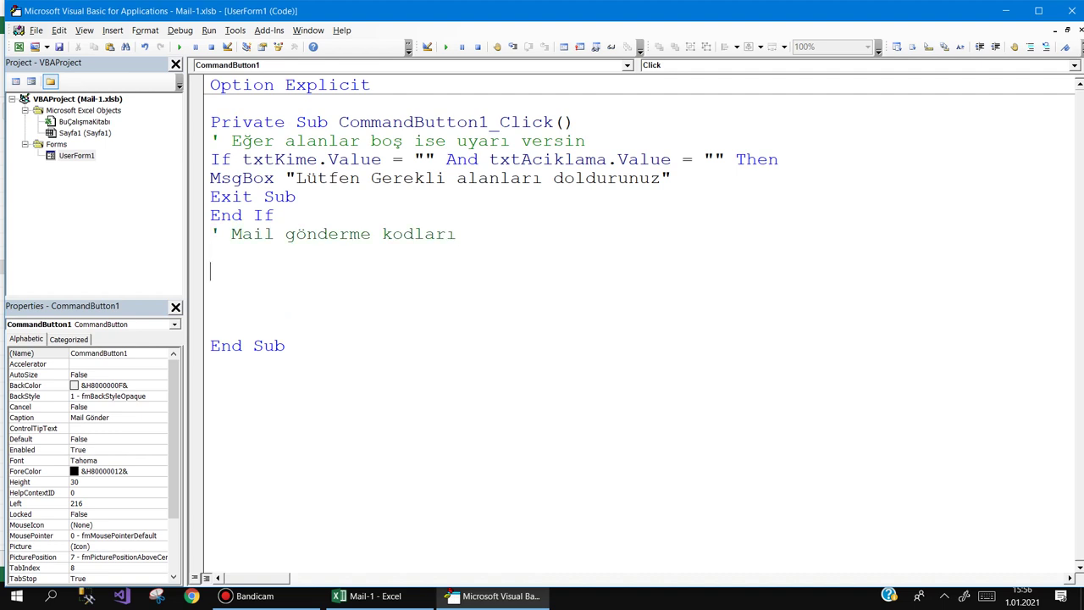
Step: Declare Dim outlook As outlook.Application in the button's code
{"action": "type", "text": "dim "}
{"action": "type", "text": "outlook as "}
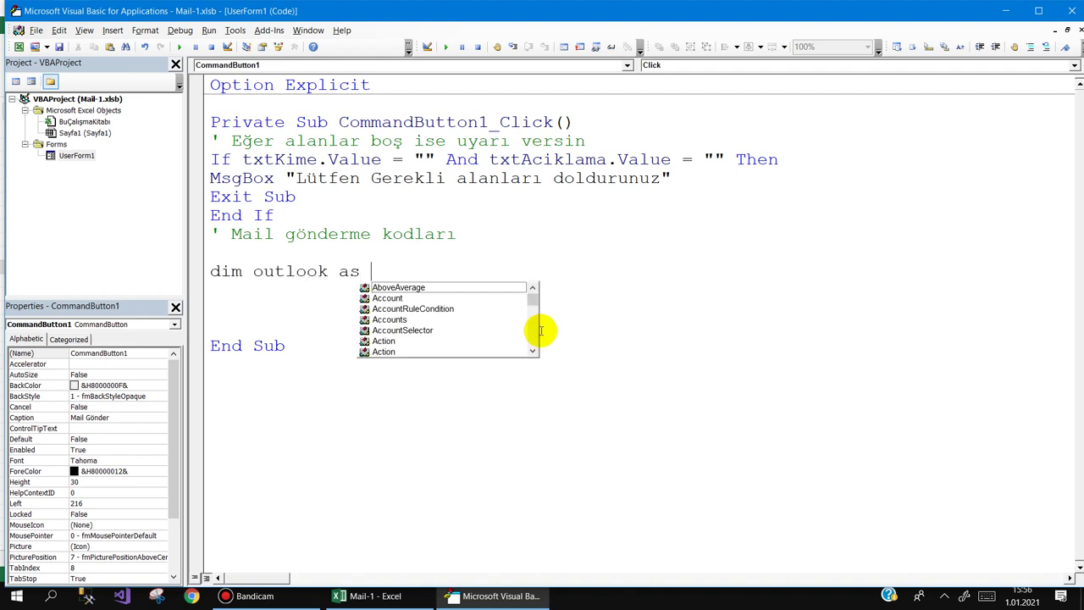
{"action": "type", "text": "out"}
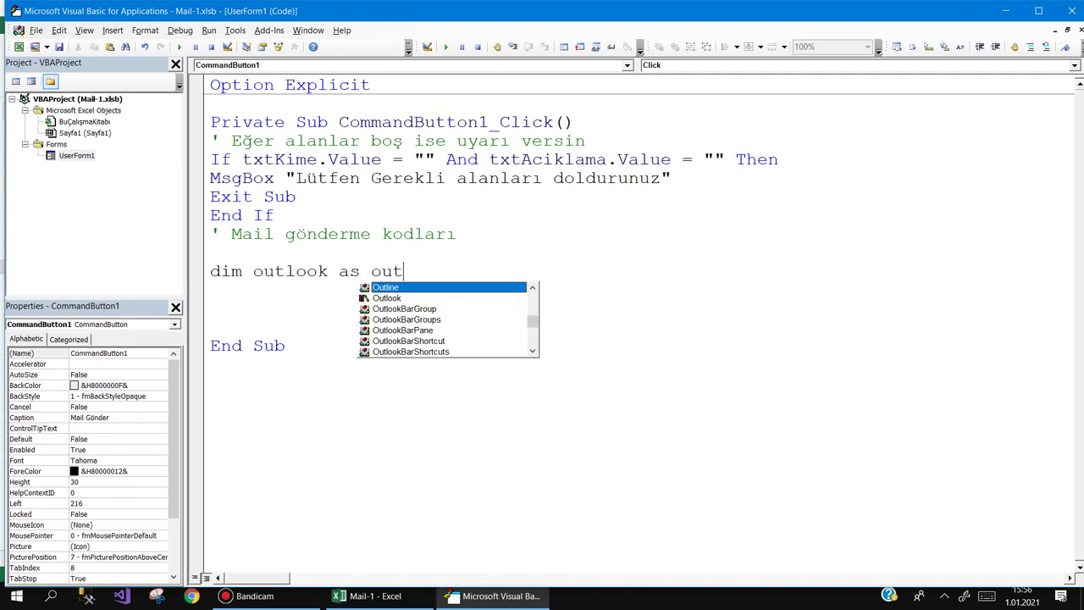
{"action": "key", "text": "Down"}
{"action": "type", "text": "."}
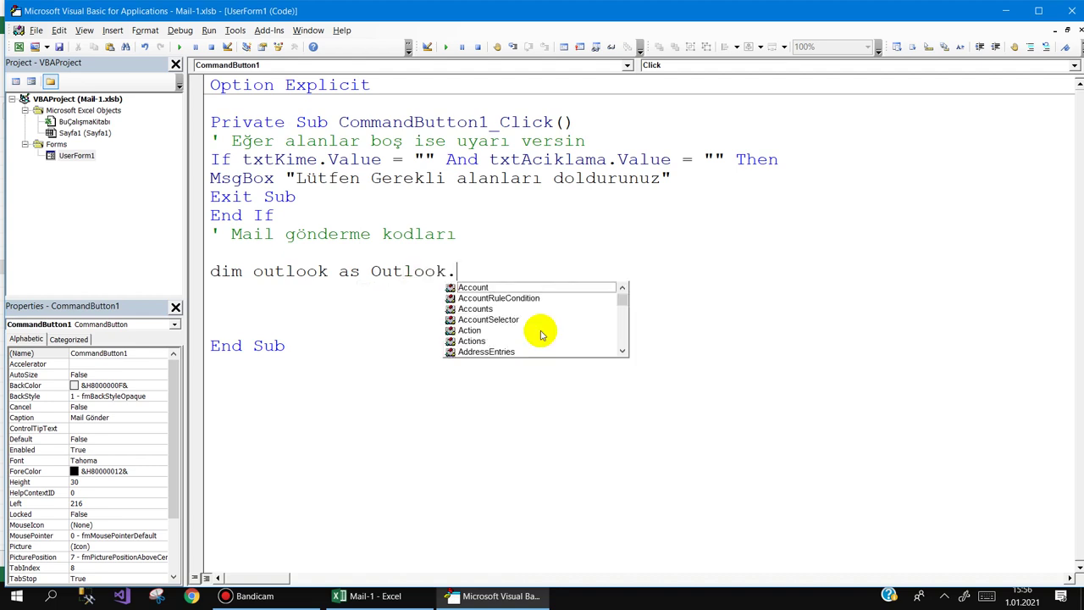
{"action": "type", "text": "ap"}
{"action": "key", "text": "Return"}
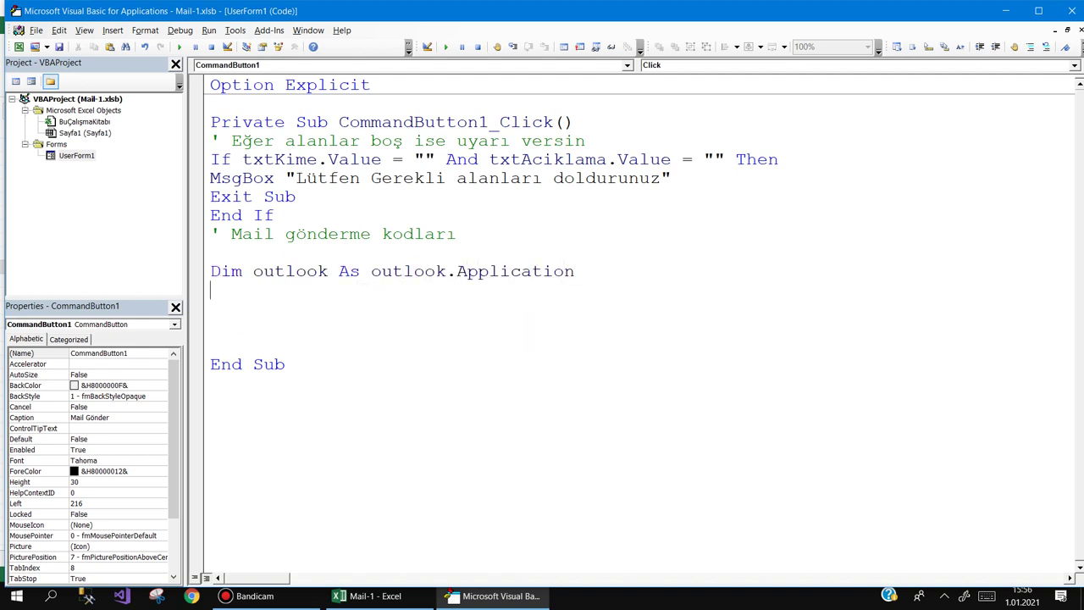
Step: Try renaming the variable to oz, then undo it to keep the name outlook
{"action": "left_click", "coordinate": [210, 271]}
{"action": "key", "text": "ctrl+Right"}
{"action": "key", "text": "Left"}
{"action": "key", "text": "ctrl+shift+Left"}
{"action": "type", "text": "o"}
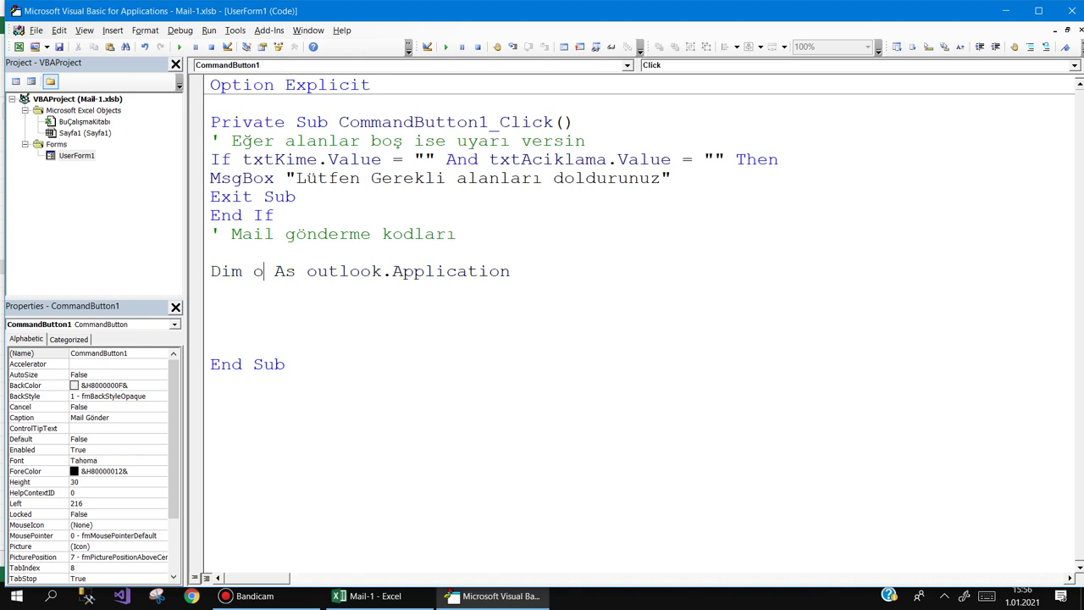
{"action": "type", "text": "z"}
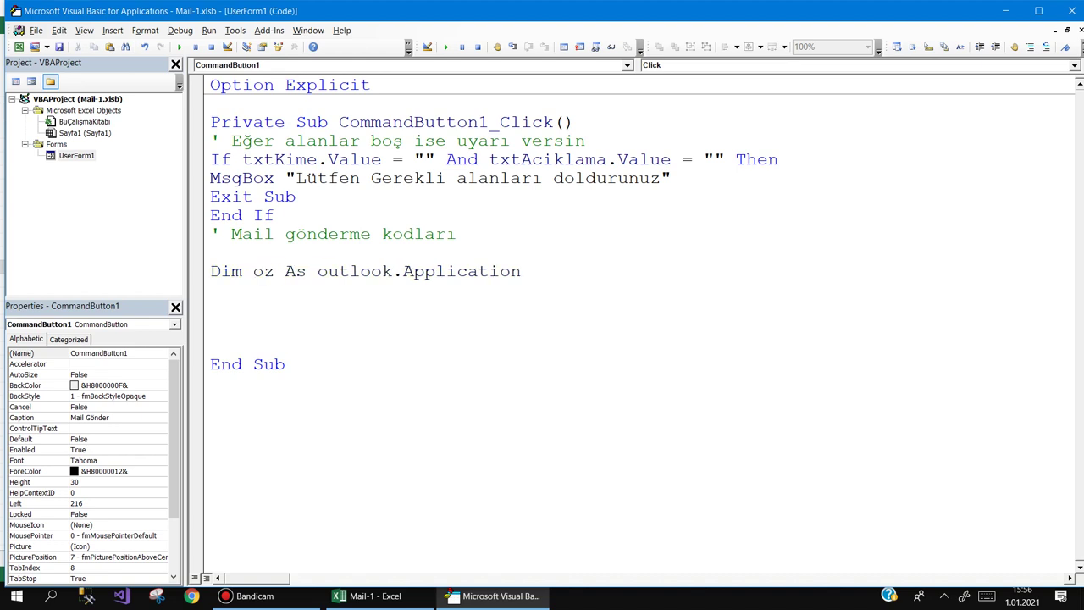
{"action": "key", "text": "ctrl+z"}
{"action": "key", "text": "Down"}
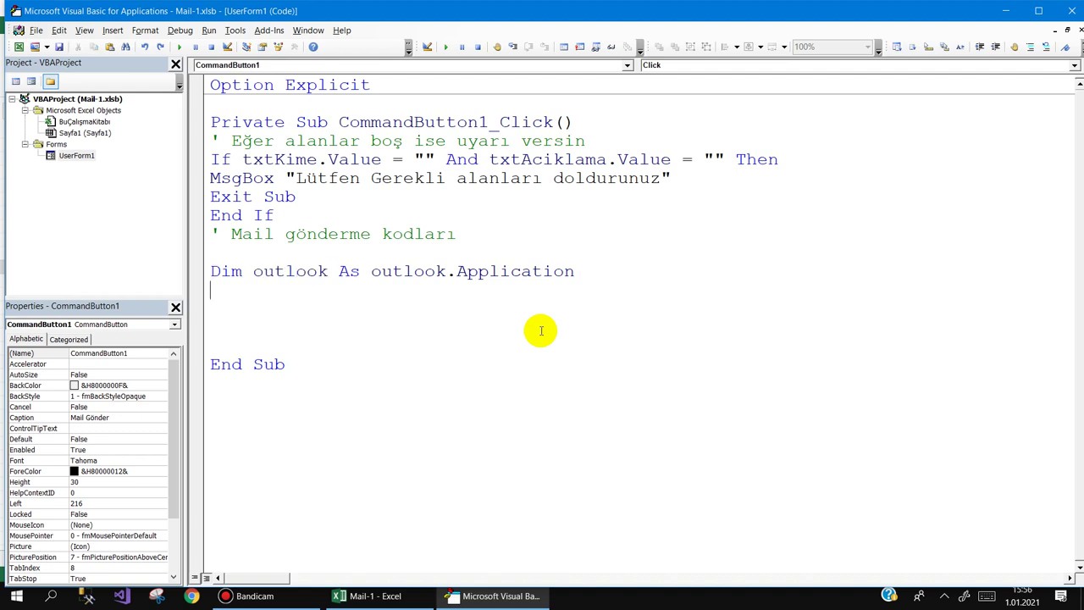
{"action": "key", "text": "Up"}
{"action": "key", "text": "ctrl+shift+Right"}
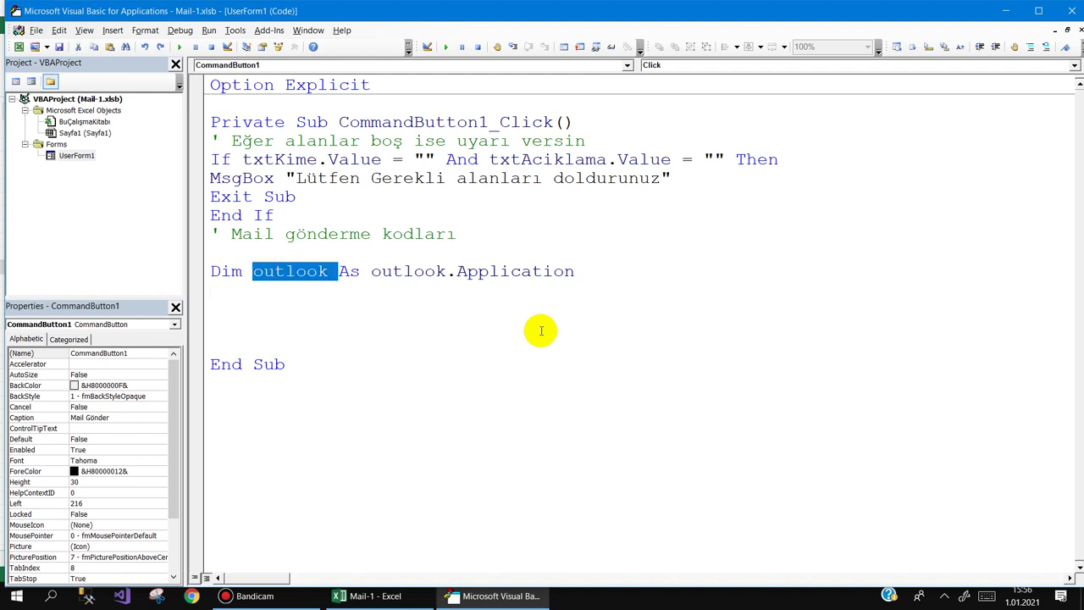
{"action": "key", "text": "Down"}
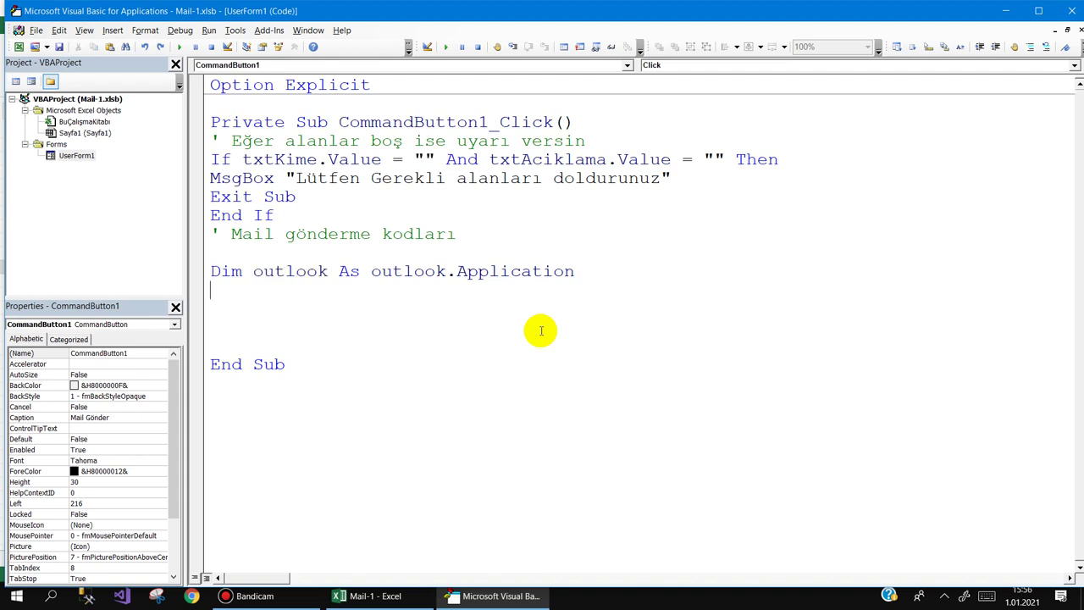
Step: Add Set outlook = New outlook.Application below the declaration
{"action": "type", "text": "set "}
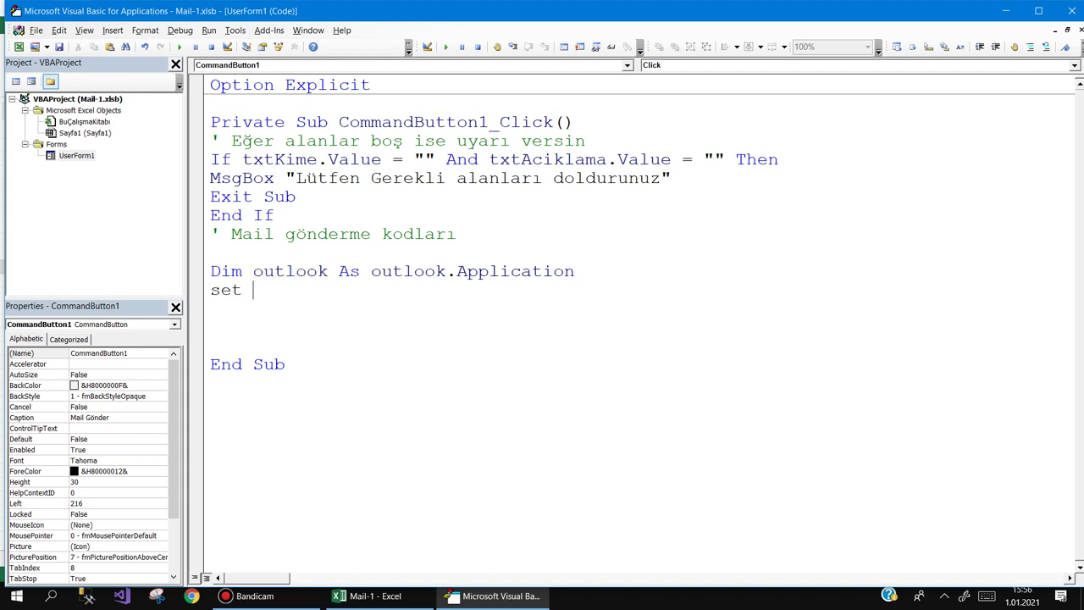
{"action": "type", "text": "out"}
{"action": "key", "text": "ctrl+space"}
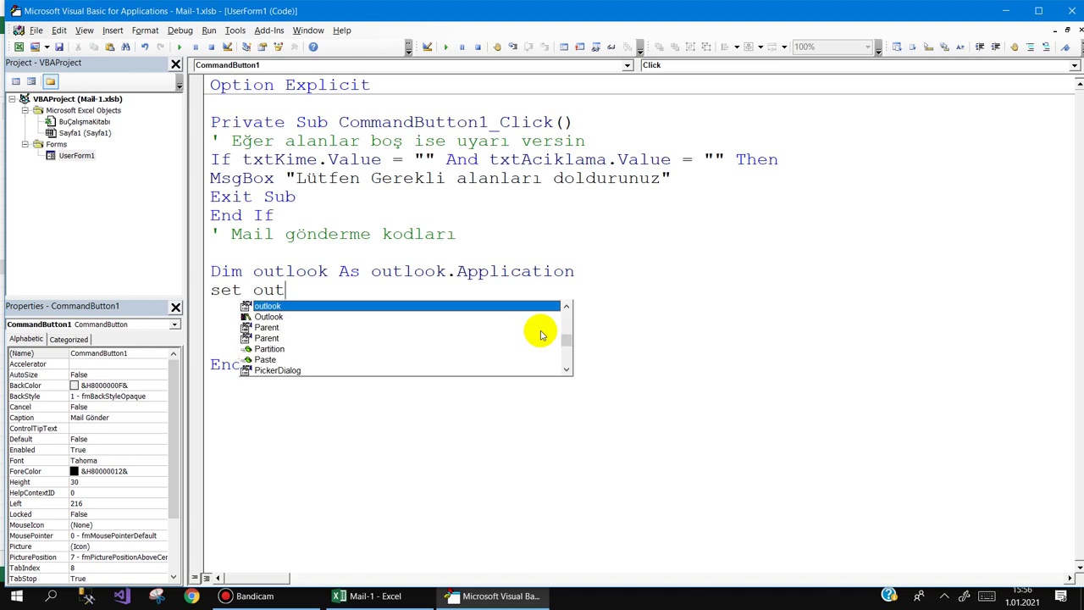
{"action": "key", "text": "Tab"}
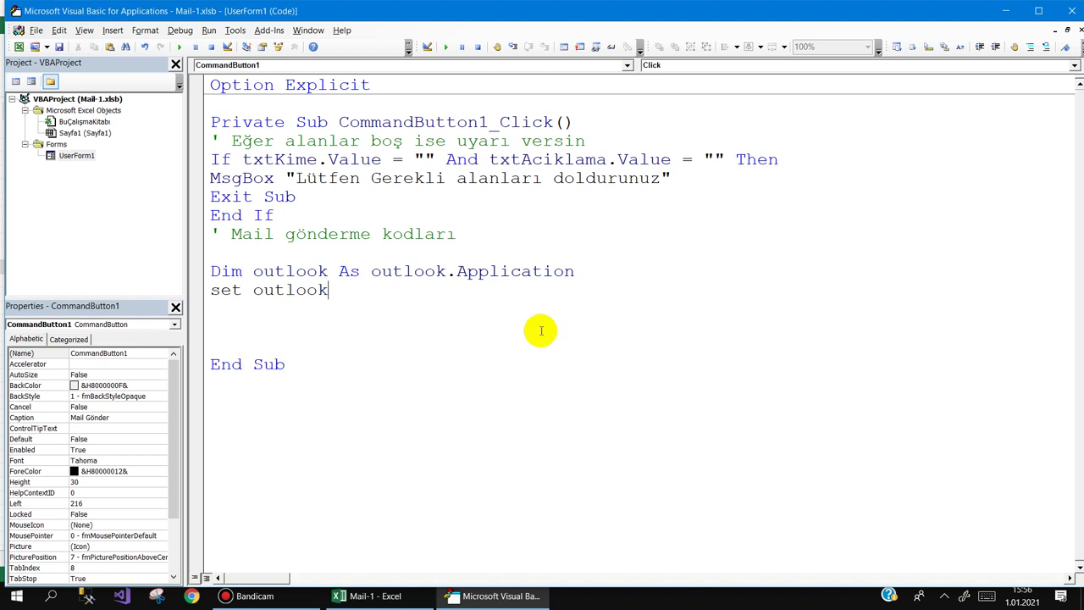
{"action": "type", "text": "="}
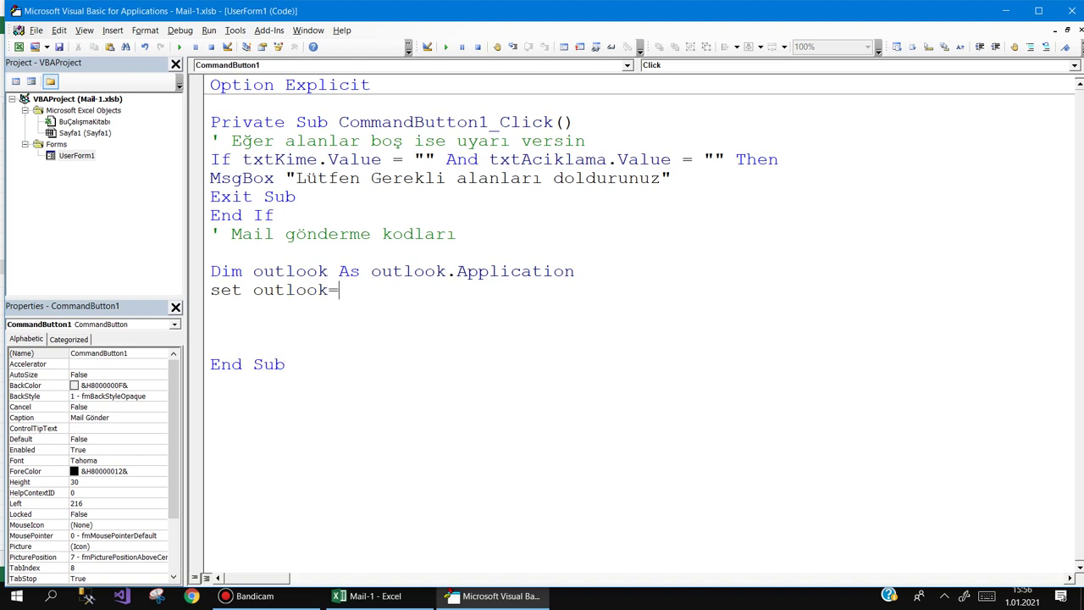
{"action": "type", "text": "new"}
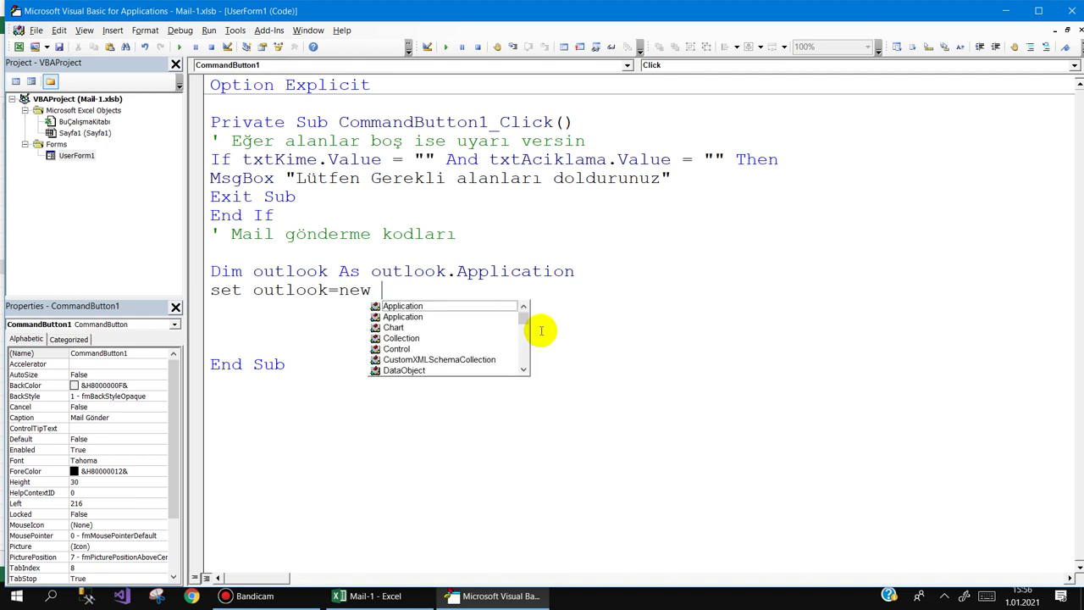
{"action": "type", "text": " ot"}
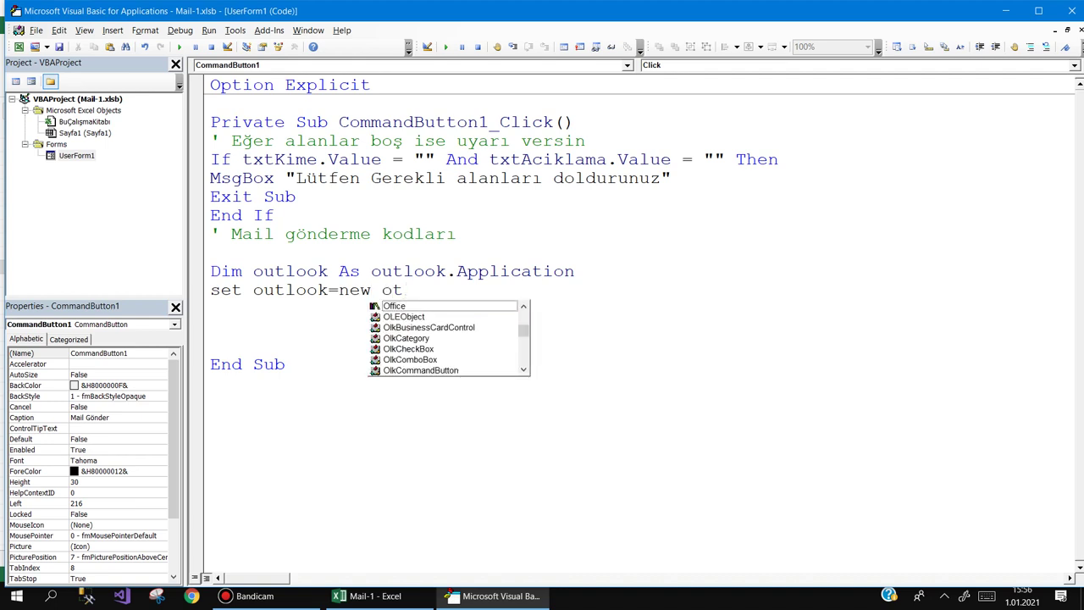
{"action": "key", "text": "Tab"}
{"action": "key", "text": "BackSpace"}
{"action": "key", "text": "BackSpace"}
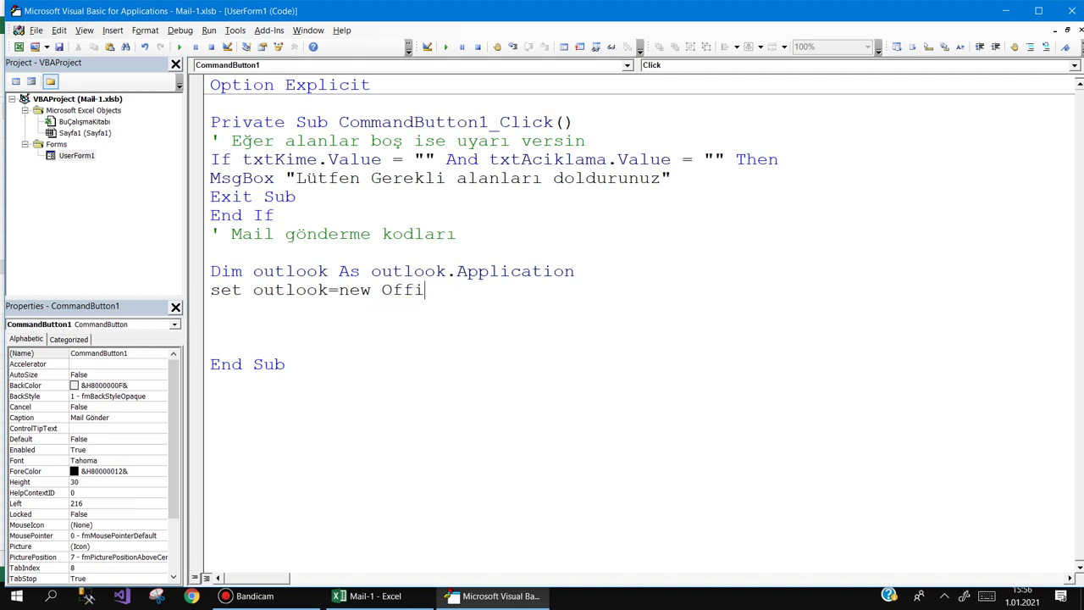
{"action": "key", "text": "BackSpace"}
{"action": "key", "text": "BackSpace"}
{"action": "key", "text": "BackSpace"}
{"action": "type", "text": "out"}
{"action": "type", "text": "look."}
{"action": "type", "text": "appl"}
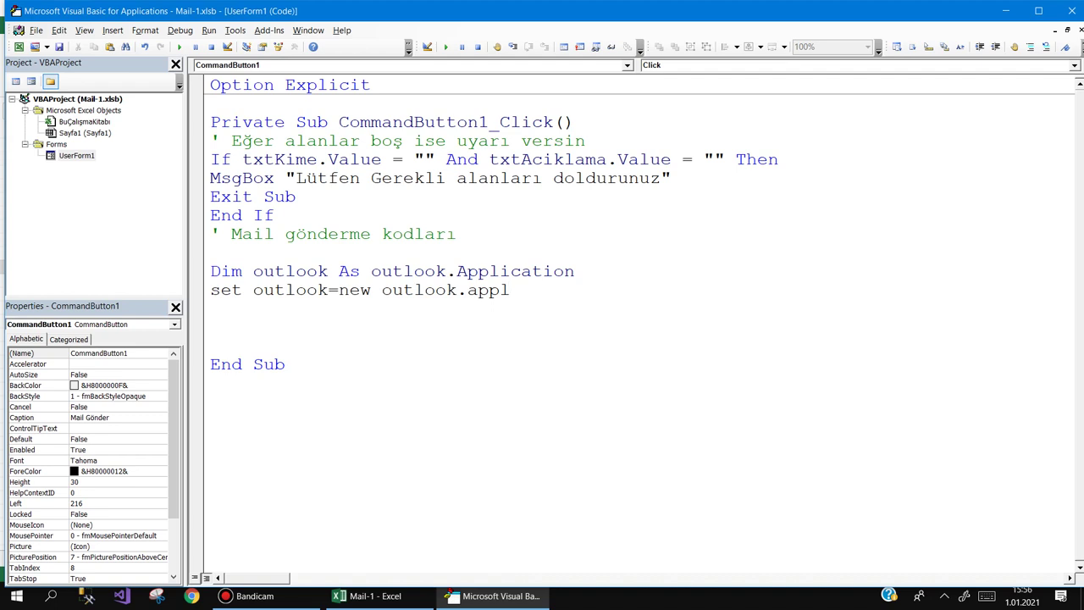
{"action": "type", "text": "ication"}
{"action": "key", "text": "Return"}
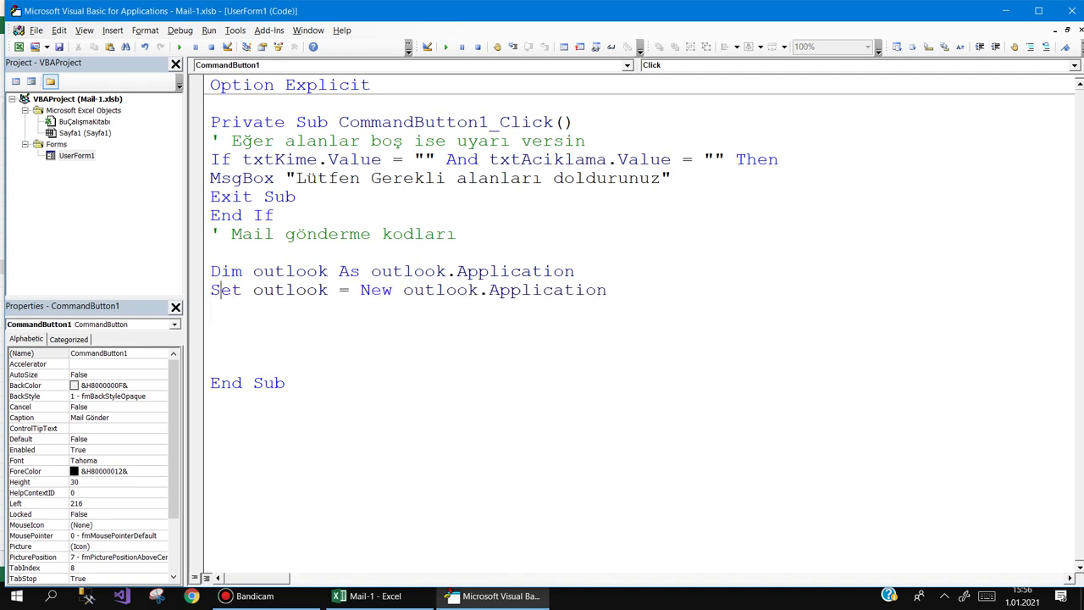
{"action": "key", "text": "Right"}
{"action": "key", "text": "Right"}
{"action": "key", "text": "Right"}
{"action": "key", "text": "Right"}
{"action": "key", "text": "Right"}
{"action": "key", "text": "Right"}
{"action": "key", "text": "Right"}
{"action": "key", "text": "Right"}
{"action": "key", "text": "Right"}
{"action": "key", "text": "Right"}
Step: Declare Dim mail As outlook.MailItem below the Set statement
{"action": "left_click", "coordinate": [211, 308]}
{"action": "type", "text": "di"}
{"action": "type", "text": "m mail "}
{"action": "type", "text": "as olu"}
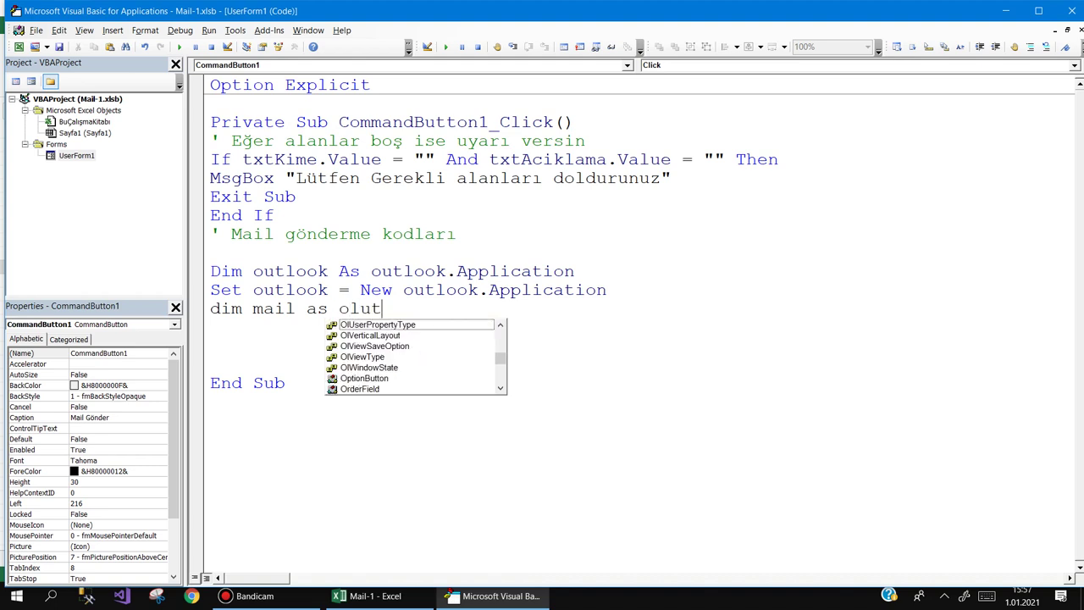
{"action": "key", "text": "BackSpace"}
{"action": "key", "text": "BackSpace"}
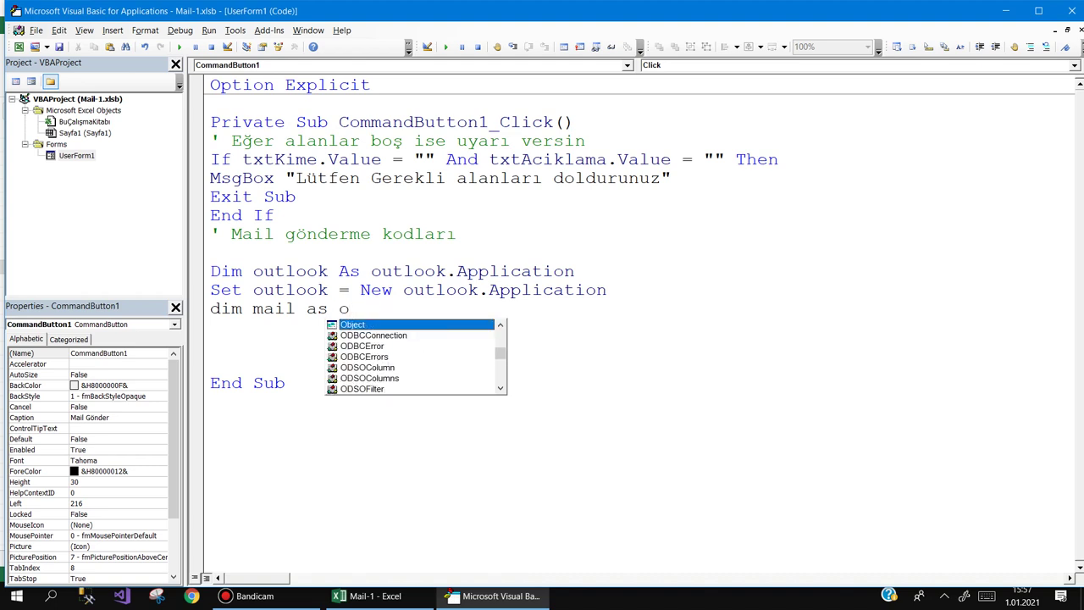
{"action": "type", "text": "utloo"}
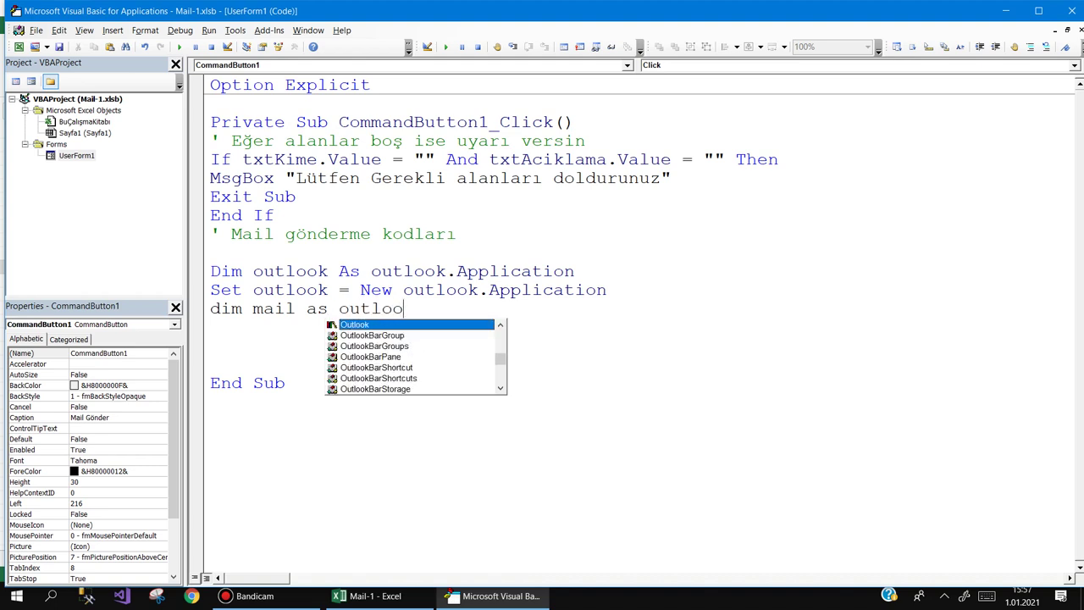
{"action": "type", "text": "k.m"}
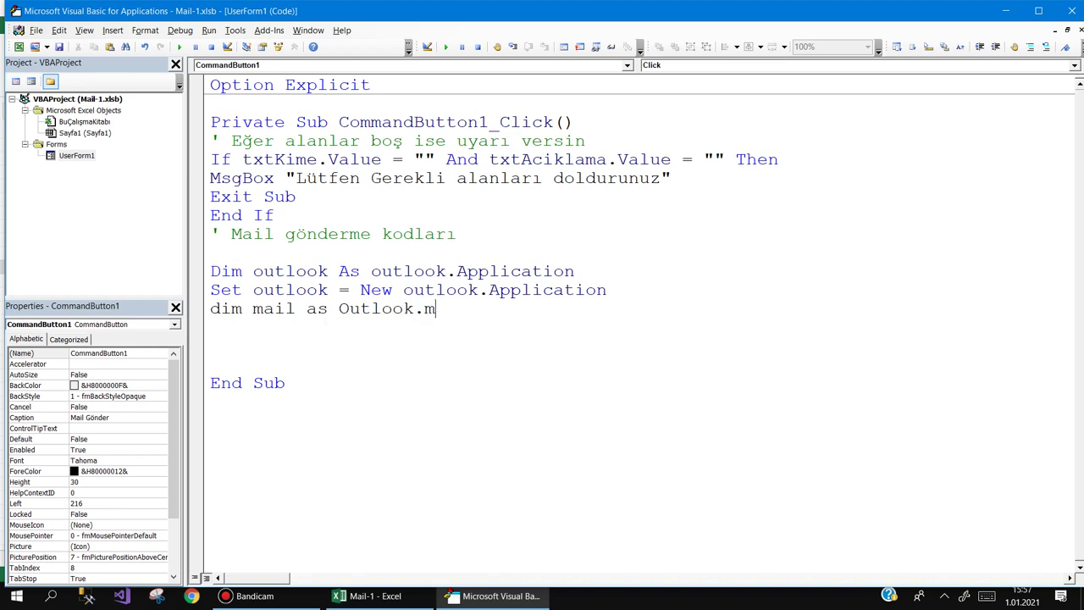
{"action": "type", "text": "aili"}
{"action": "type", "text": "tem"}
{"action": "key", "text": "Return"}
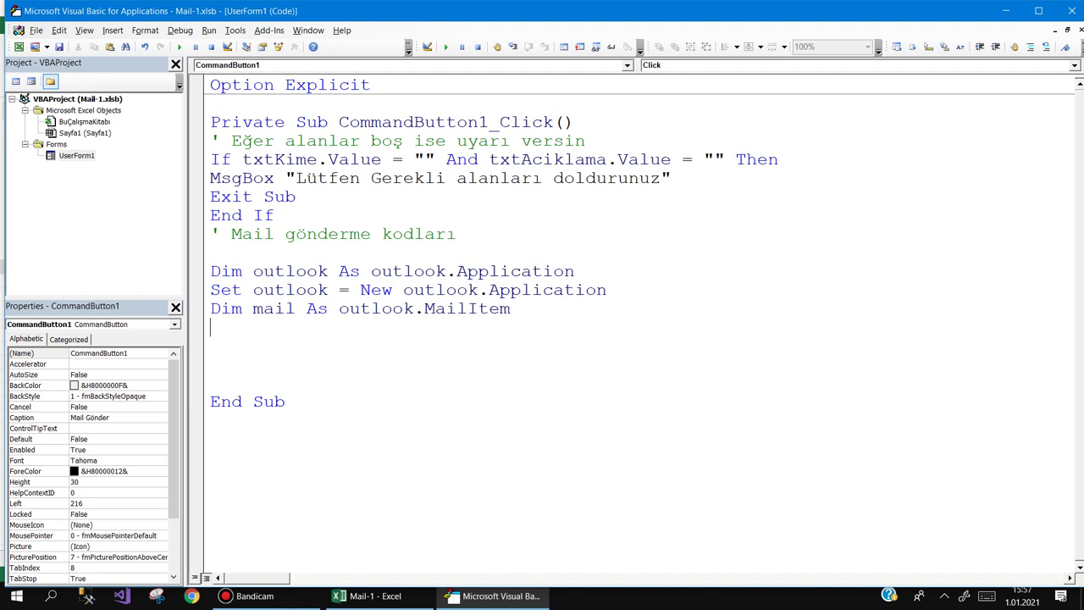
Step: Add Set mail = outlook.CreateItem(olMailItem) and begin the mail.To = txtKime line
{"action": "type", "text": "set "}
{"action": "type", "text": "mail"}
{"action": "type", "text": "="}
{"action": "type", "text": "outlo"}
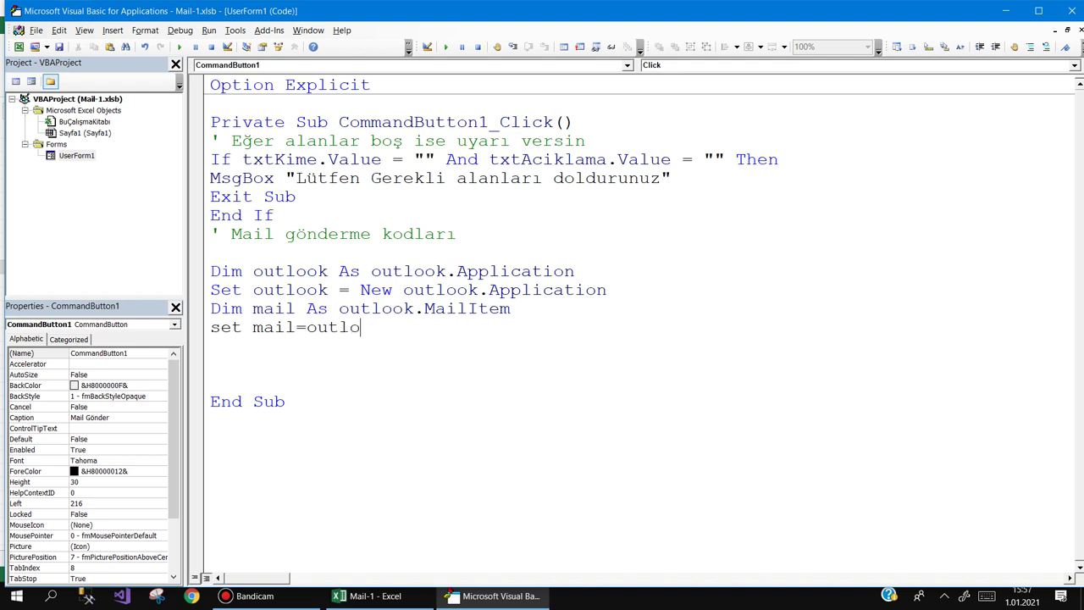
{"action": "type", "text": "ok."}
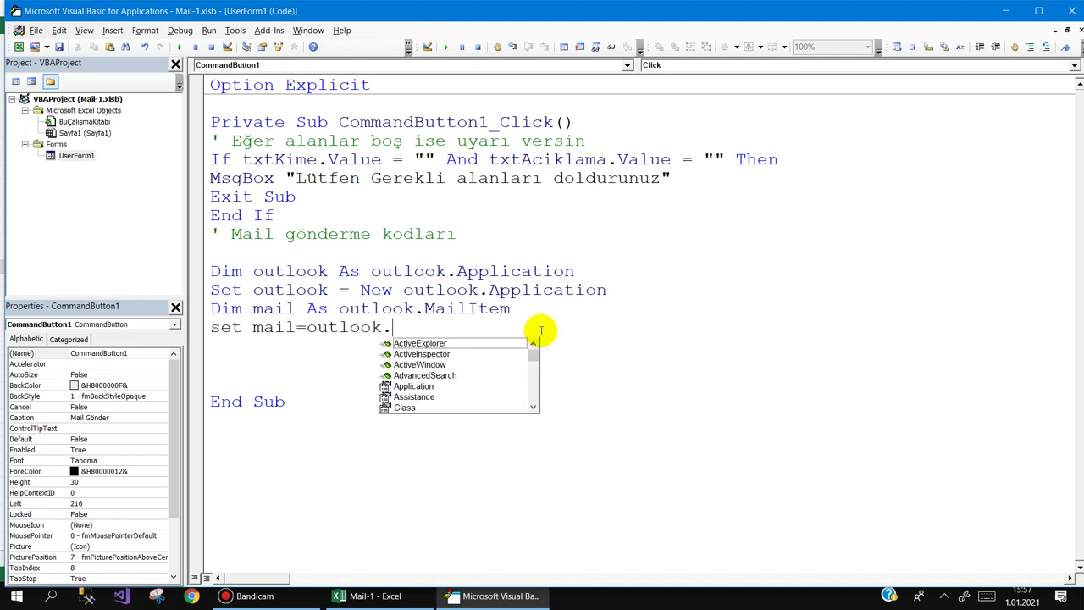
{"action": "type", "text": "cre"}
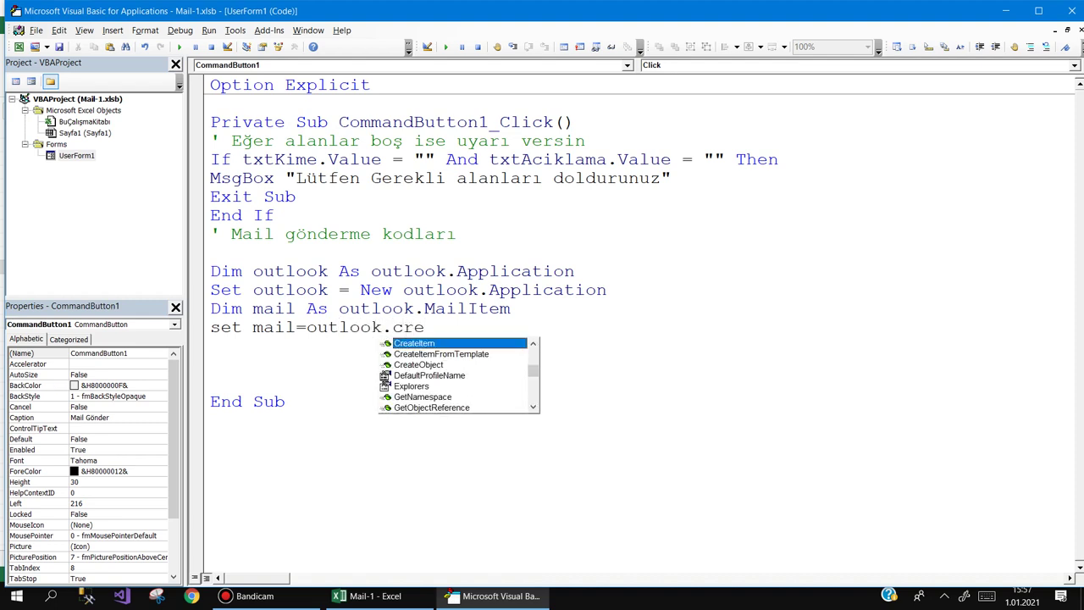
{"action": "key", "text": "Down"}
{"action": "key", "text": "Down"}
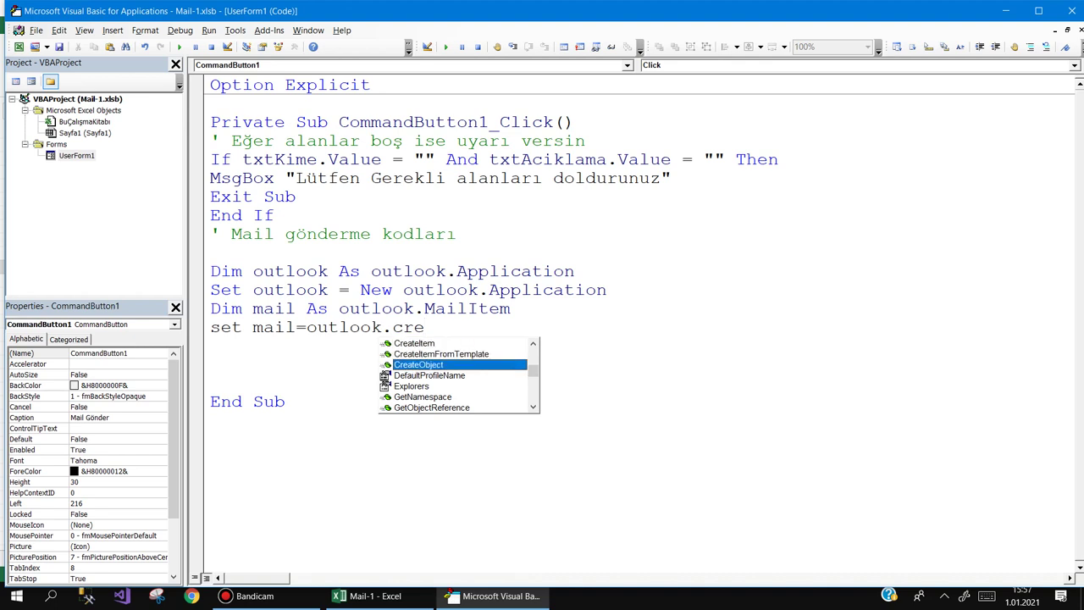
{"action": "key", "text": "Up"}
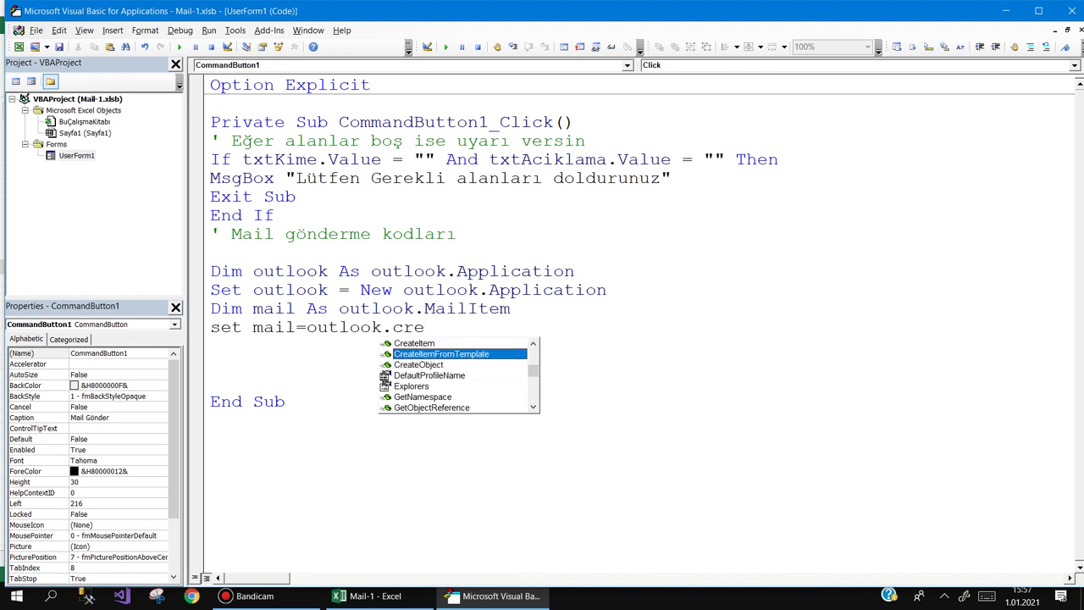
{"action": "key", "text": "Up"}
{"action": "key", "text": "Tab"}
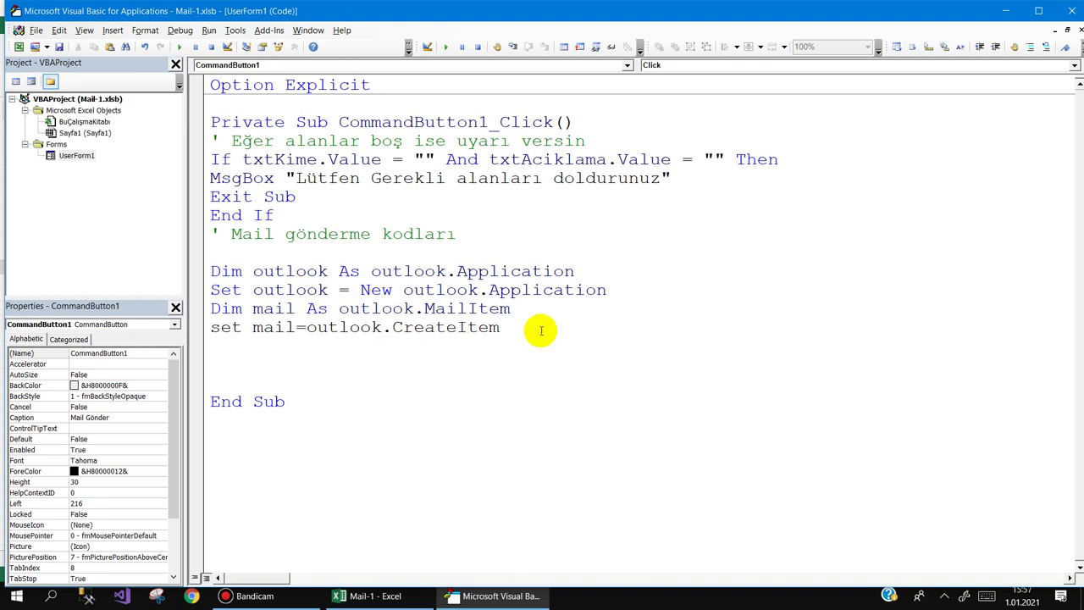
{"action": "type", "text": "("}
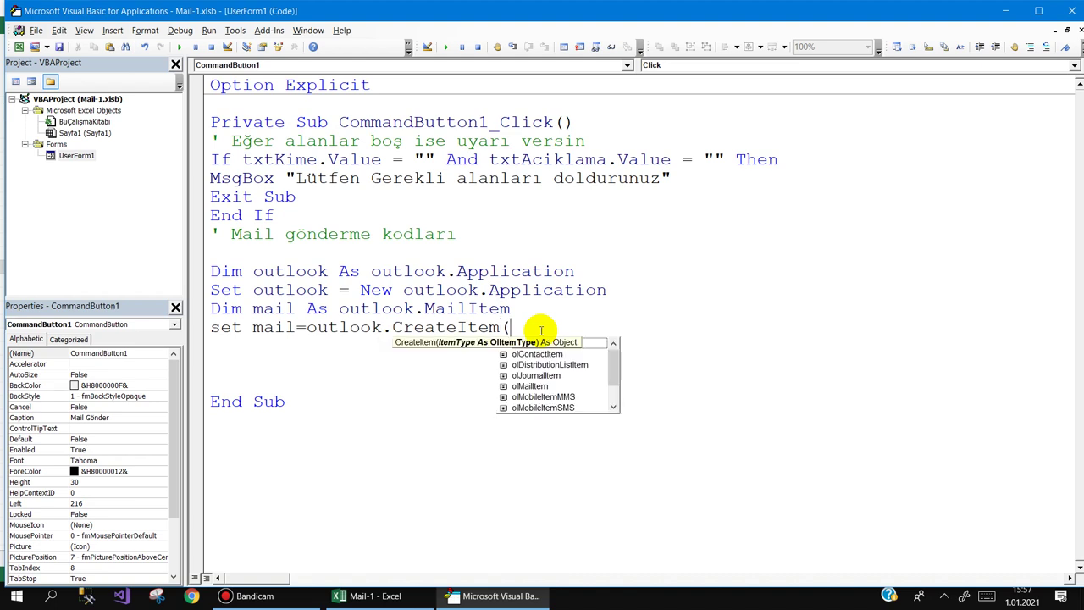
{"action": "key", "text": "Down"}
{"action": "key", "text": "Down"}
{"action": "key", "text": "Down"}
{"action": "key", "text": "Down"}
{"action": "key", "text": "Down"}
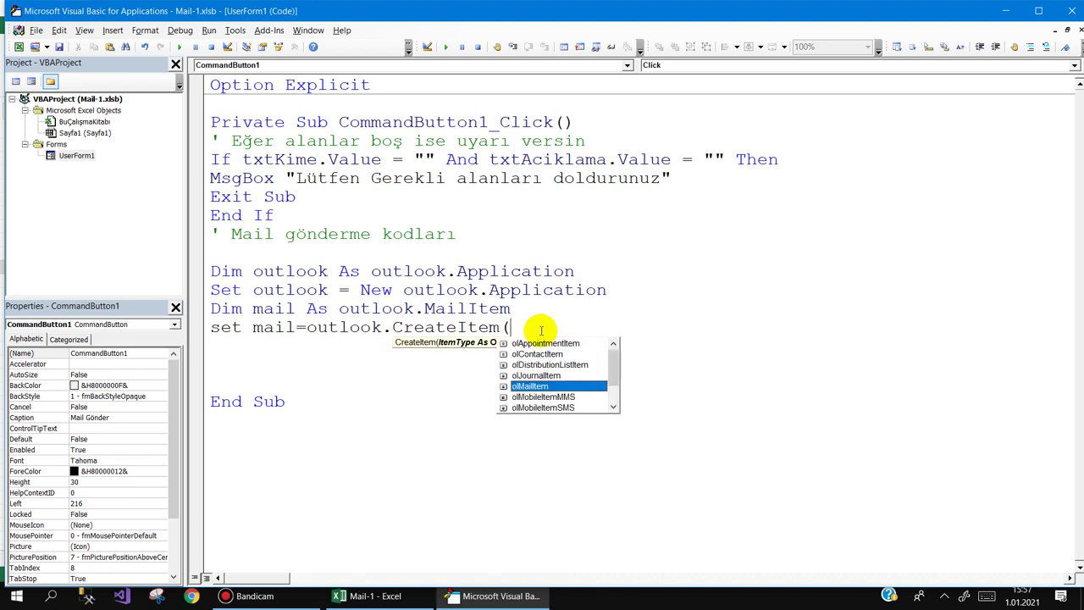
{"action": "type", "text": ")"}
{"action": "key", "text": "Return"}
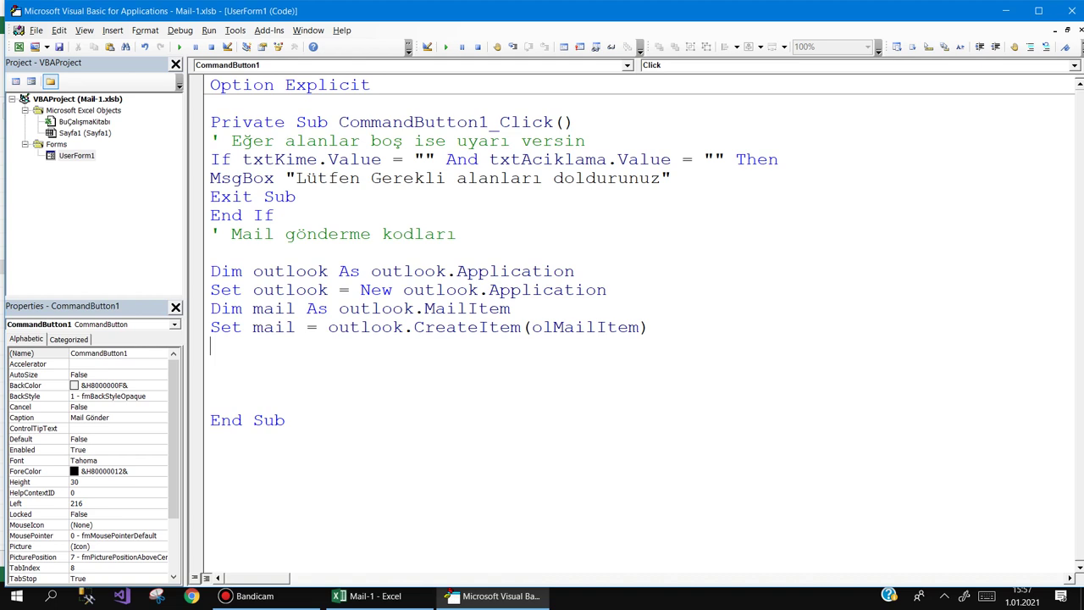
{"action": "type", "text": "mail."}
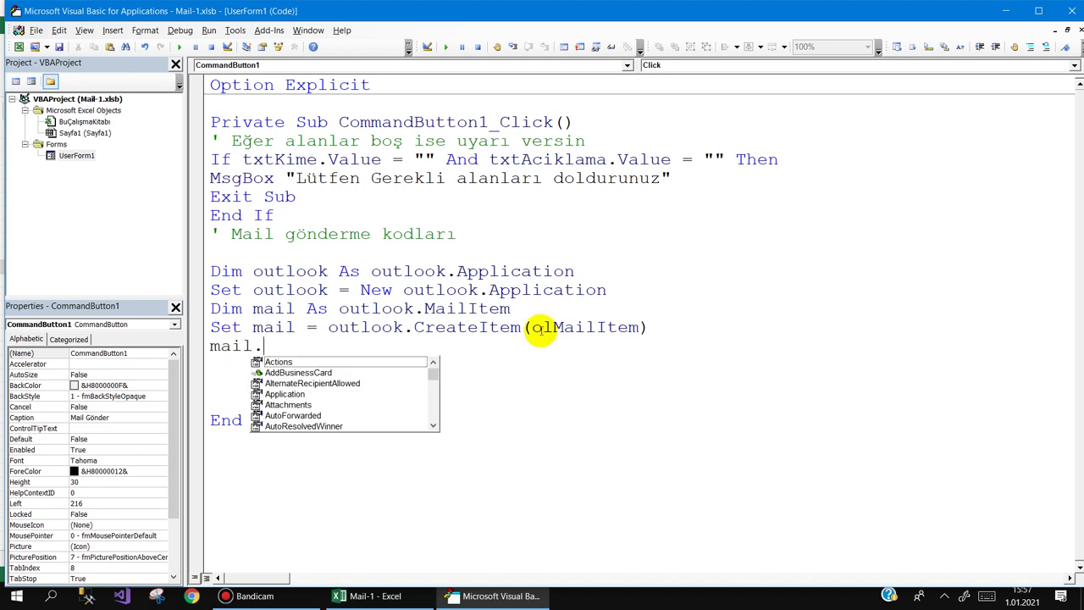
{"action": "type", "text": "to"}
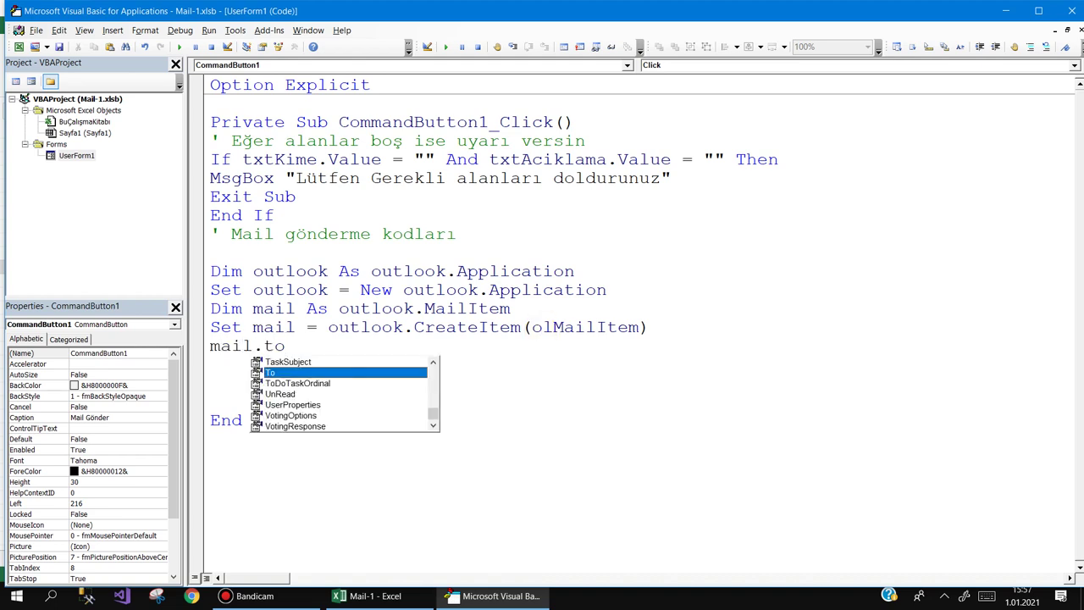
{"action": "type", "text": "=tx"}
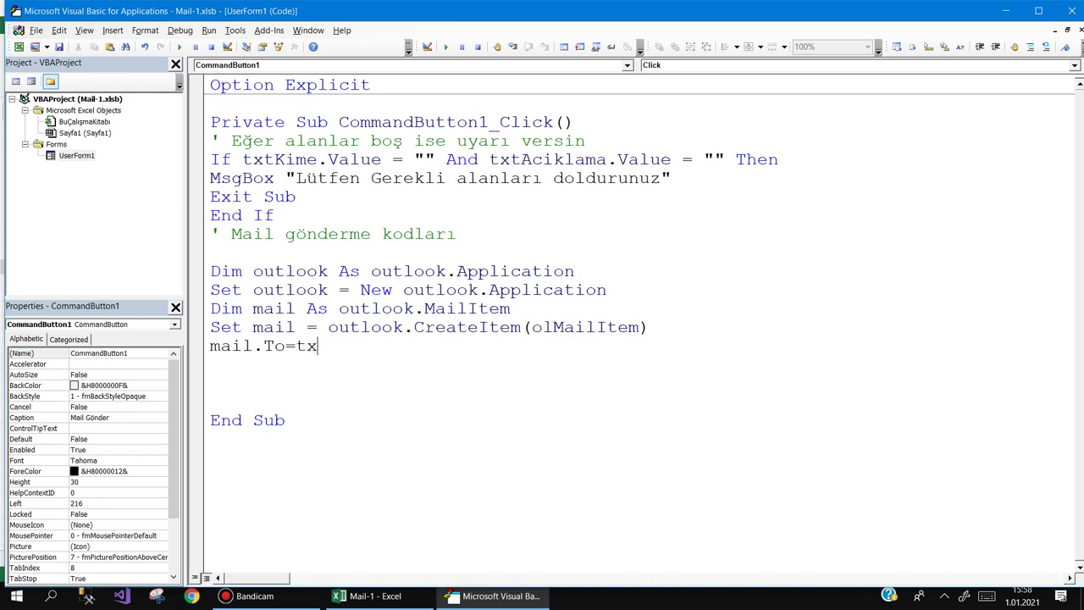
{"action": "type", "text": "tKime"}
{"action": "type", "text": ".te"}
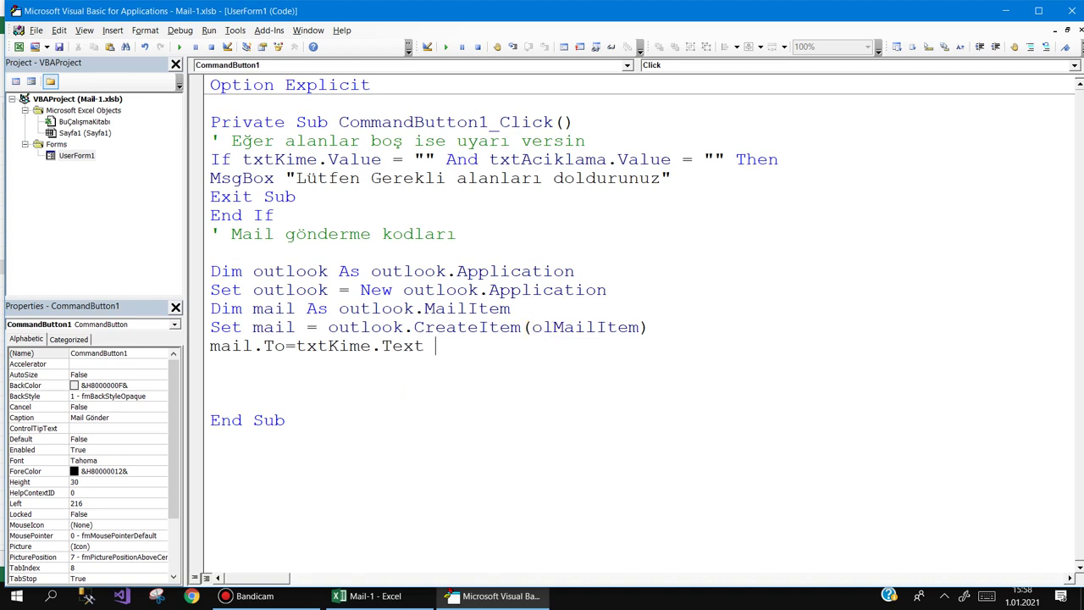
Step: Finish the mail.To = txtKime.Text line and add mail.CC = txtcc.Text
{"action": "key", "text": "Return"}
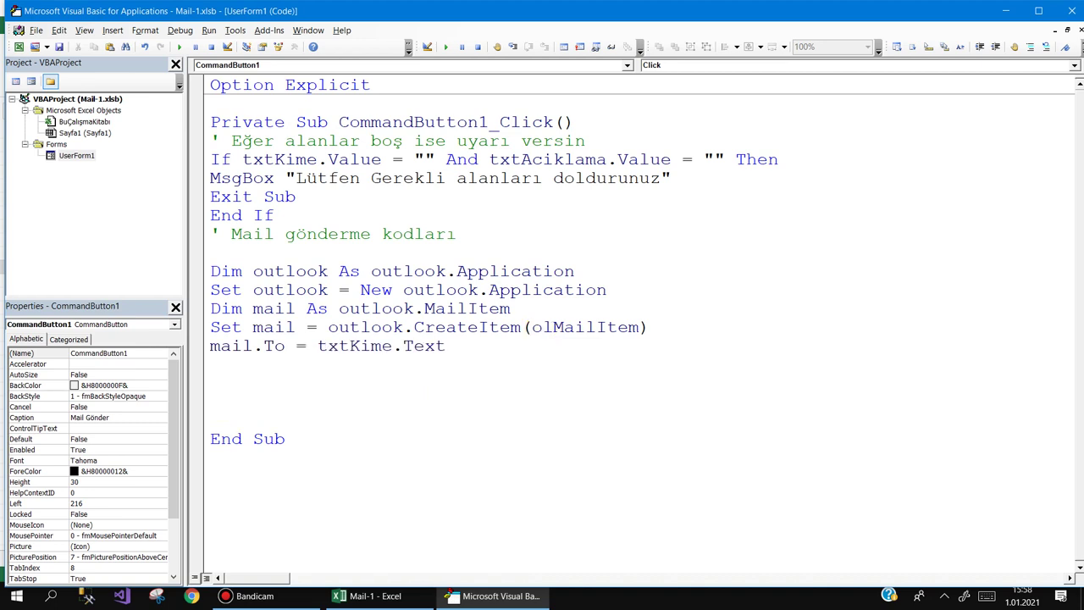
{"action": "type", "text": "ma"}
{"action": "type", "text": "ş"}
{"action": "type", "text": ".cc"}
{"action": "type", "text": "="}
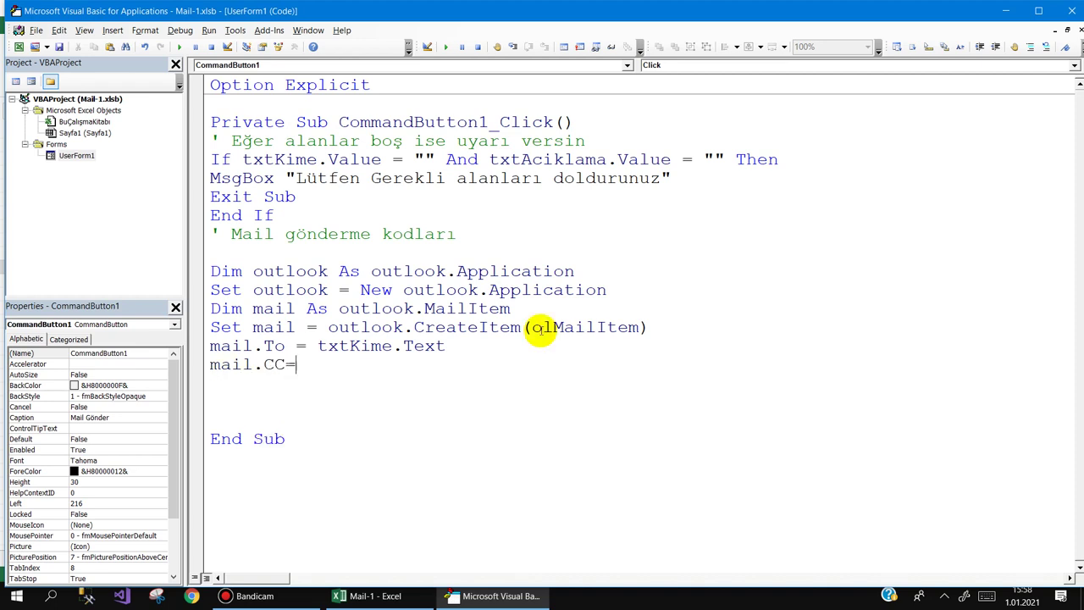
{"action": "type", "text": "txtcc"}
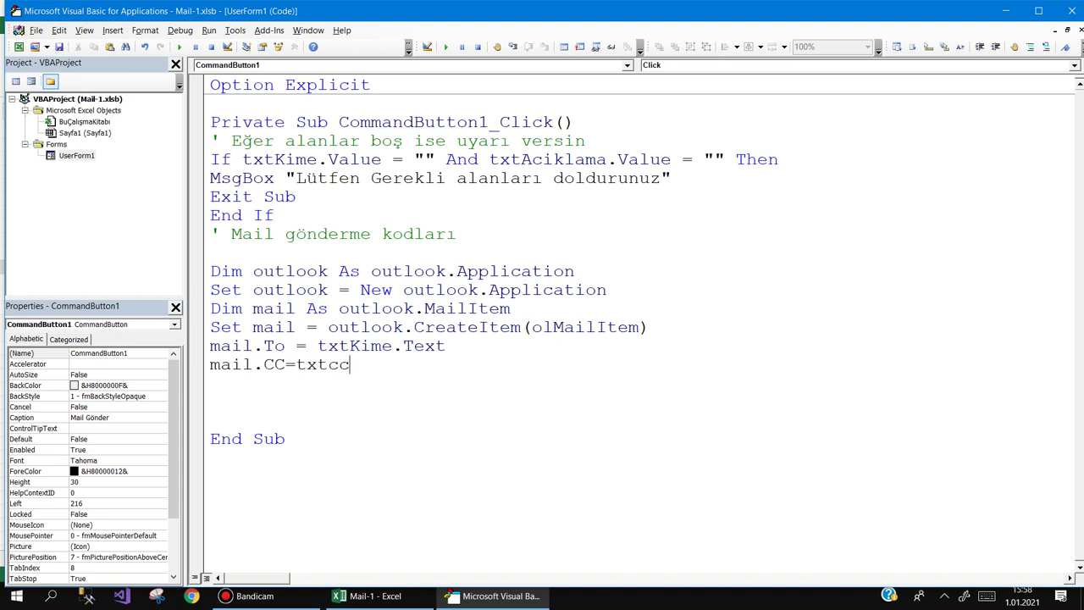
{"action": "type", "text": ".v"}
{"action": "key", "text": "BackSpace"}
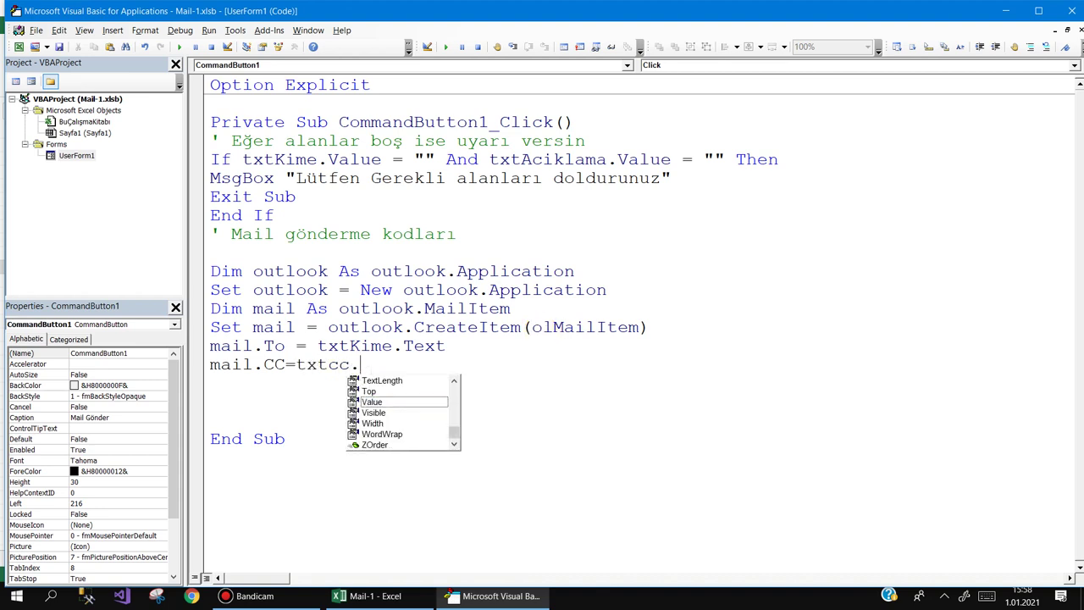
{"action": "type", "text": "text"}
{"action": "key", "text": "Return"}
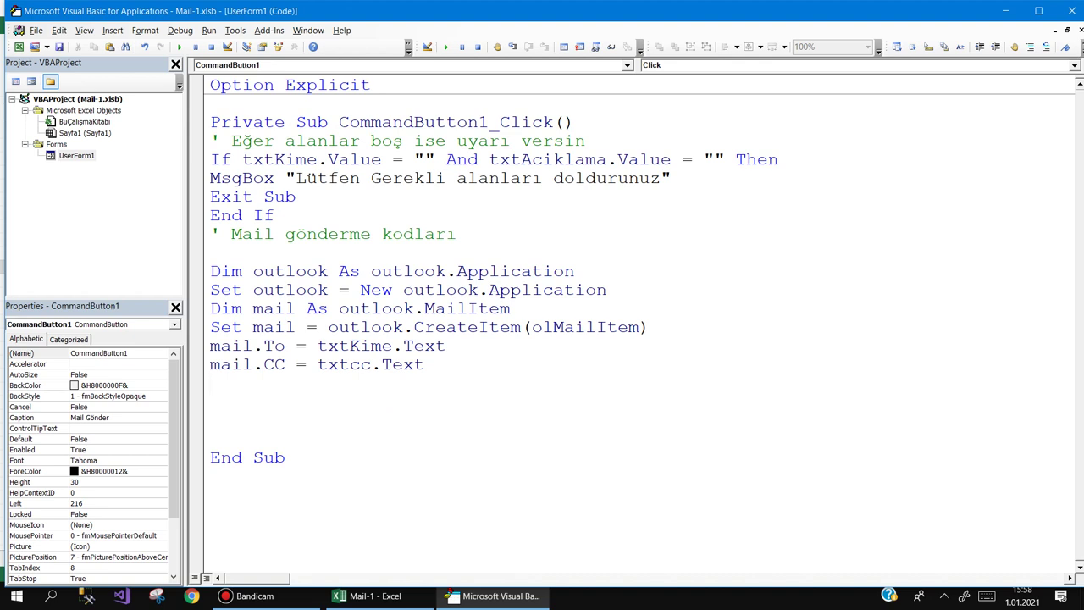
Step: Add mail.Subject = txtKonu.Text and mail.Body = txtAciklama.Text lines
{"action": "type", "text": "mail.su"}
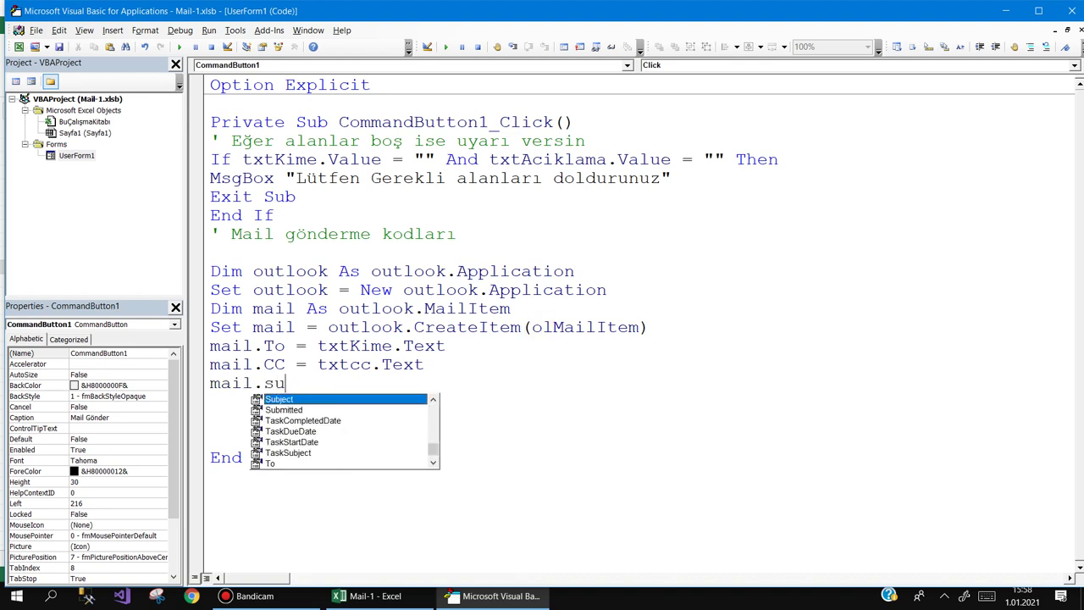
{"action": "type", "text": "=txt"}
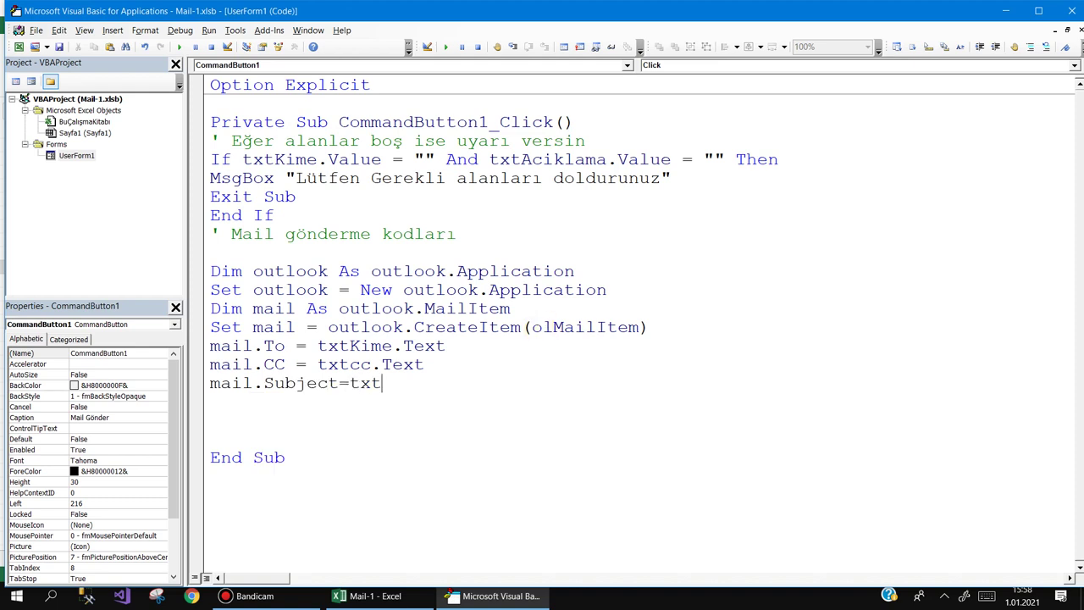
{"action": "type", "text": "Konu."}
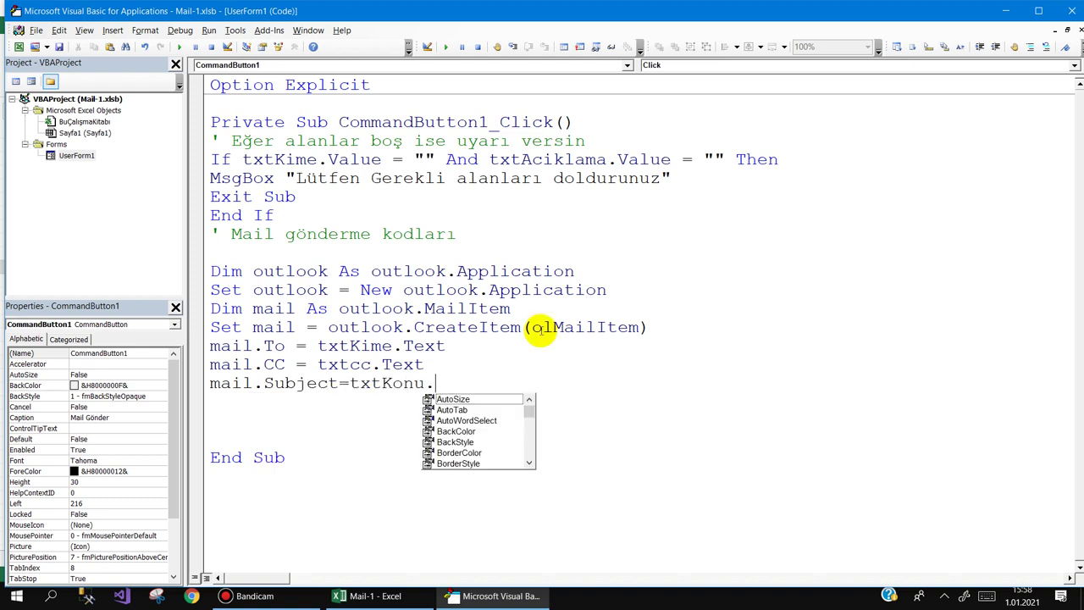
{"action": "type", "text": "te"}
{"action": "key", "text": "Return"}
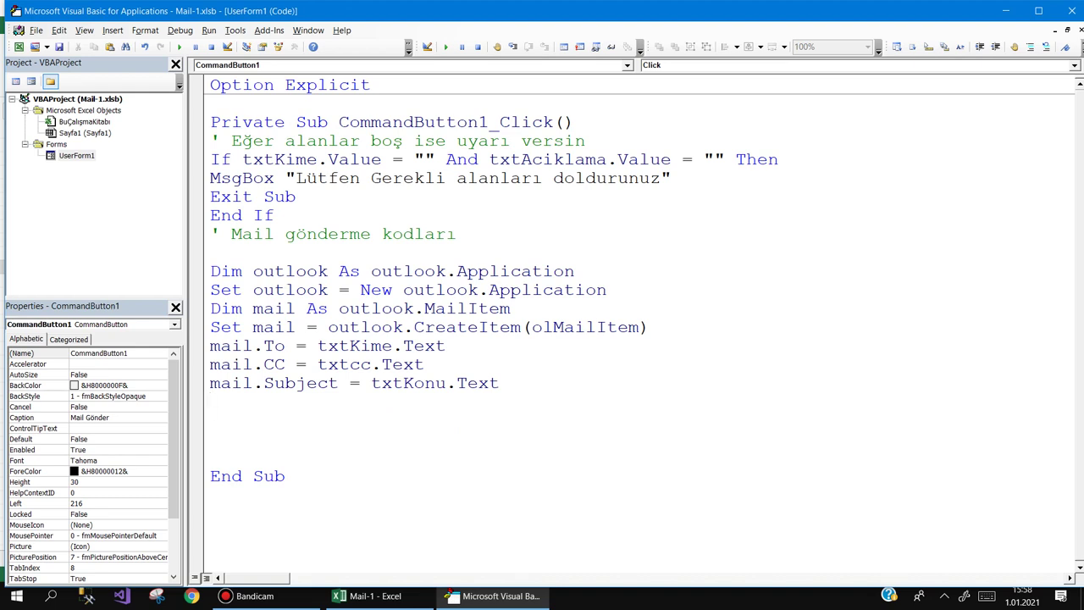
{"action": "type", "text": "tx"}
{"action": "type", "text": "l."}
{"action": "type", "text": "bo"}
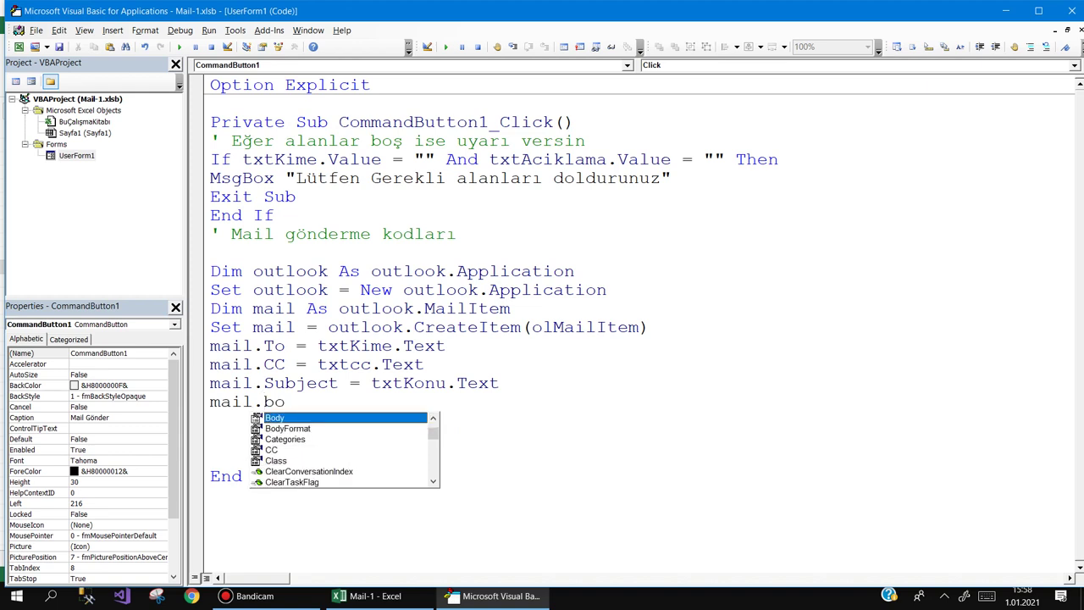
{"action": "key", "text": "Tab"}
{"action": "type", "text": "=tx"}
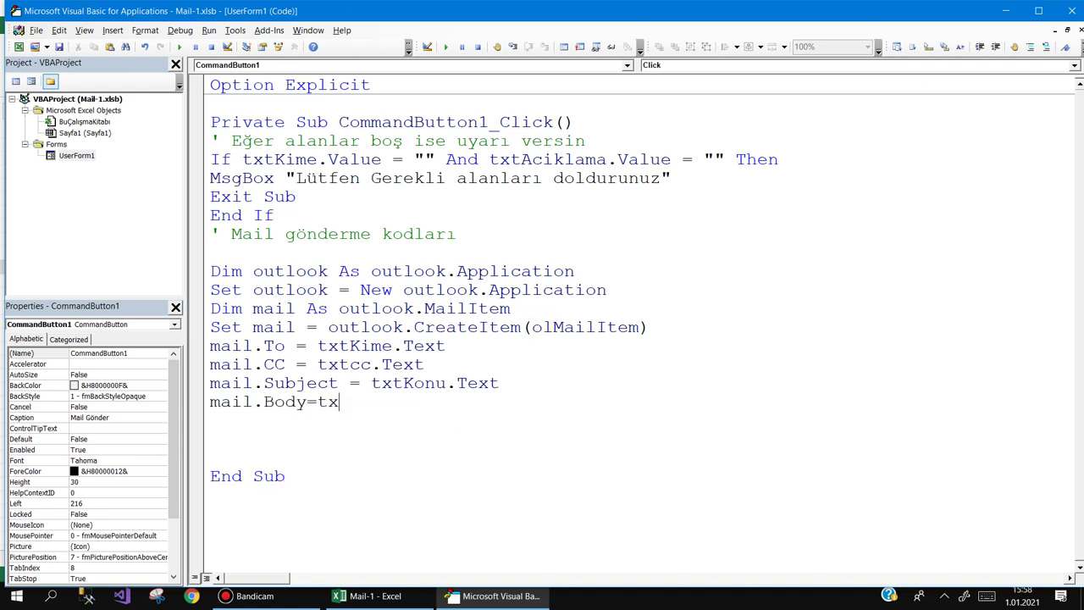
{"action": "key", "text": "ctrl+space"}
{"action": "type", "text": ".te"}
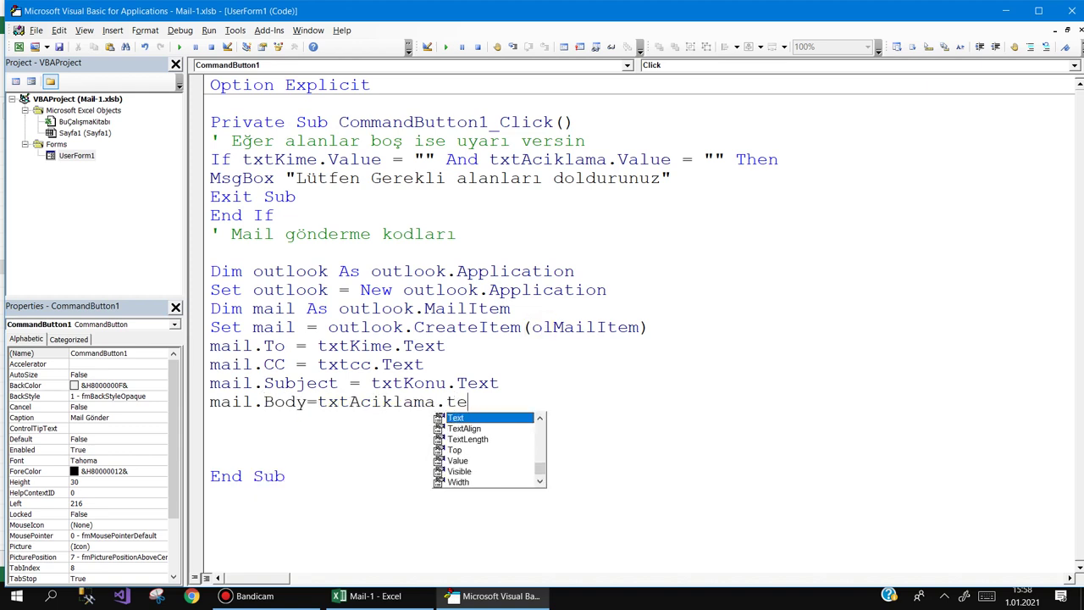
{"action": "key", "text": "Tab"}
{"action": "key", "text": "Return"}
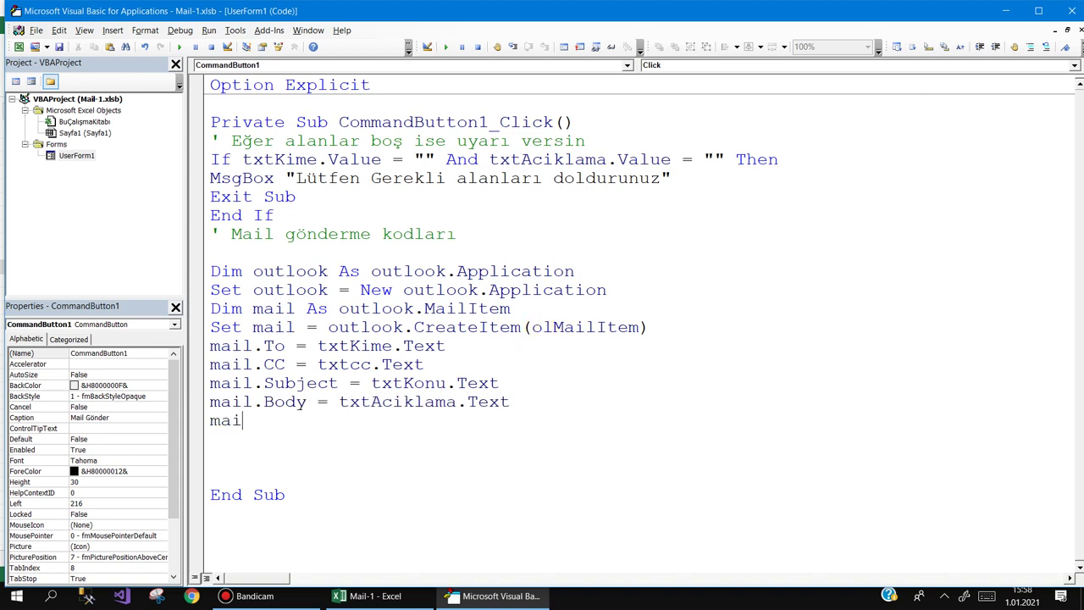
Step: Add a mail.Send line and a MsgBox "Mail Gönderildi" line to the Click routine
{"action": "type", "text": "l.se"}
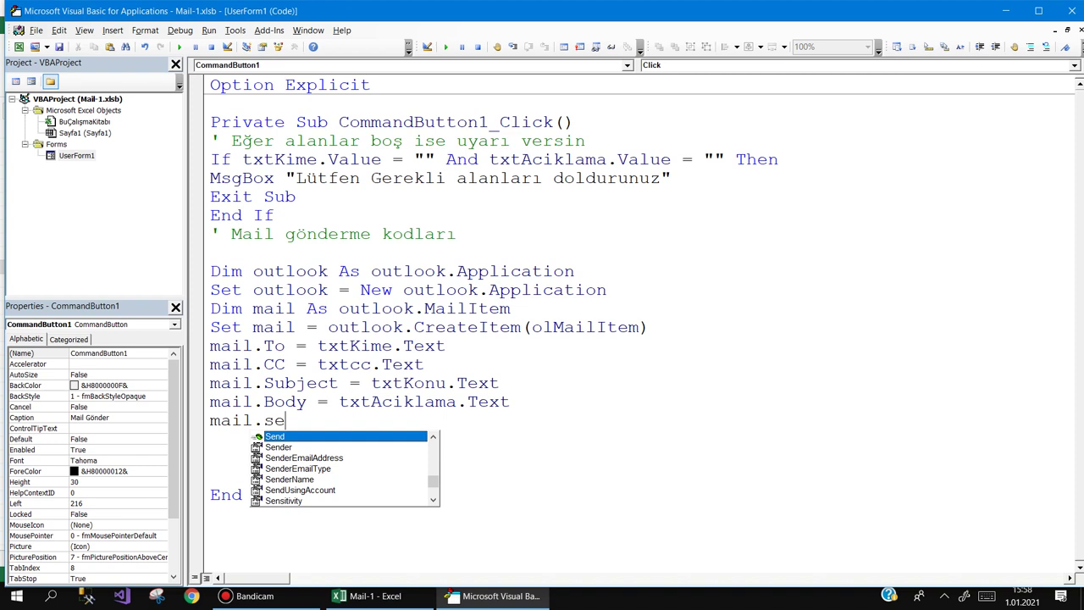
{"action": "key", "text": "space"}
{"action": "key", "text": "Return"}
{"action": "type", "text": "msg"}
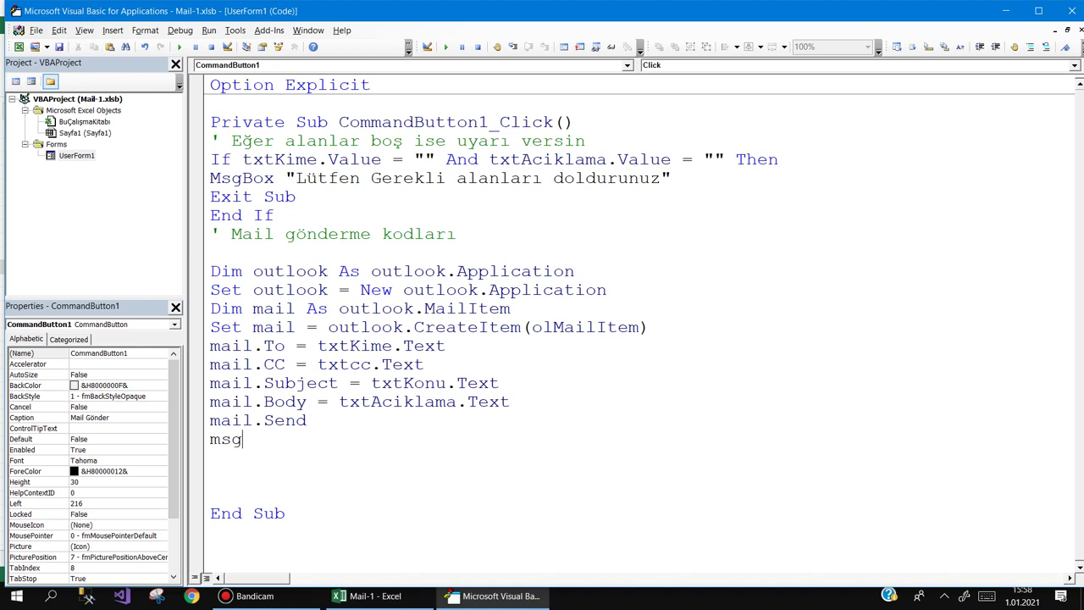
{"action": "key", "text": "ctrl+space"}
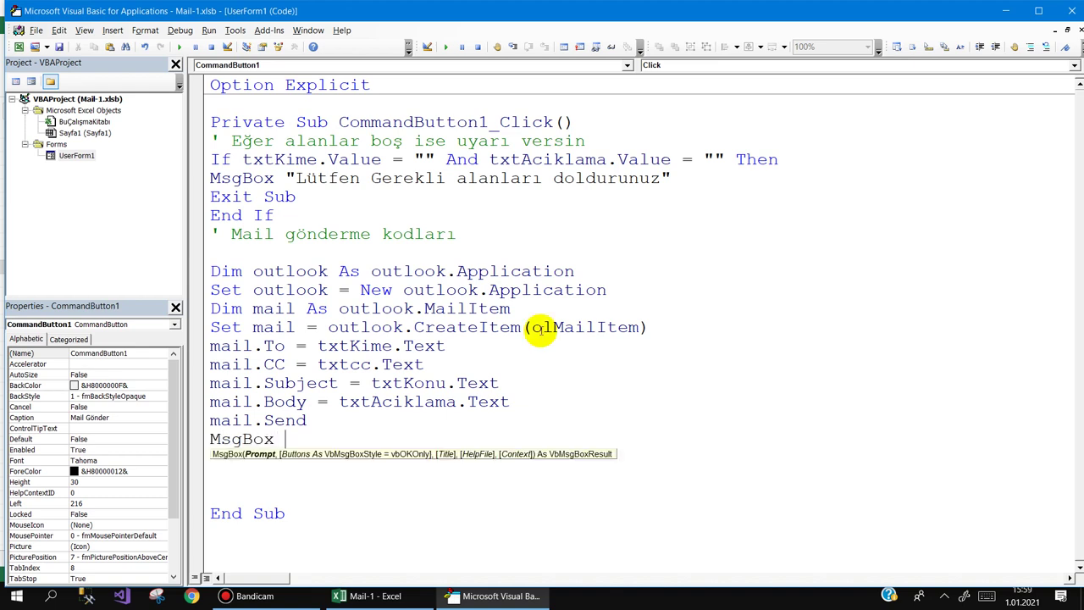
{"action": "type", "text": "\" Mail Gönderil"}
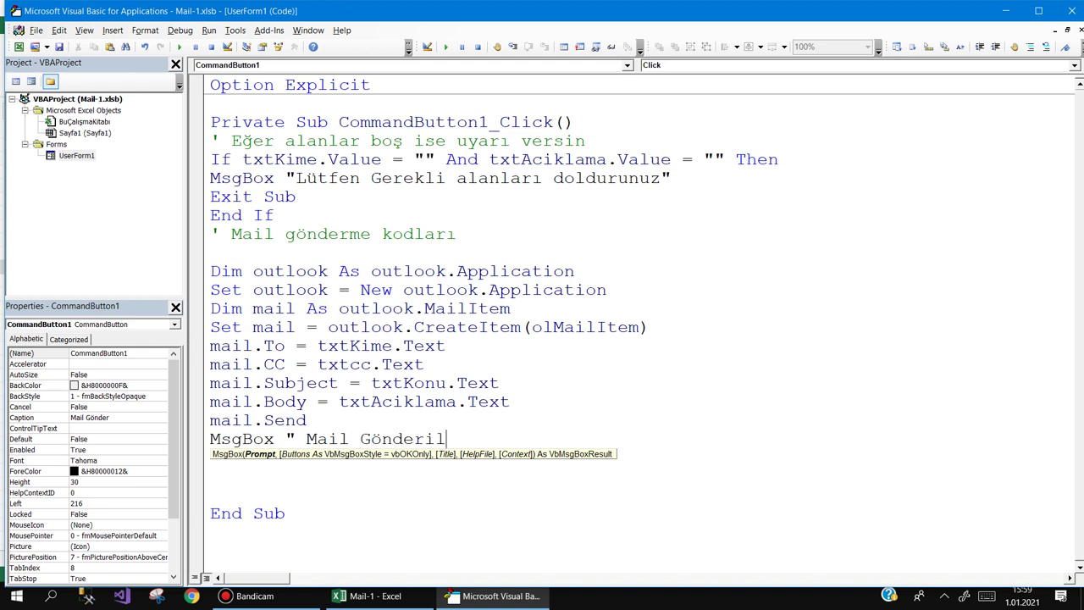
{"action": "type", "text": "di"}
{"action": "key", "text": "Return"}
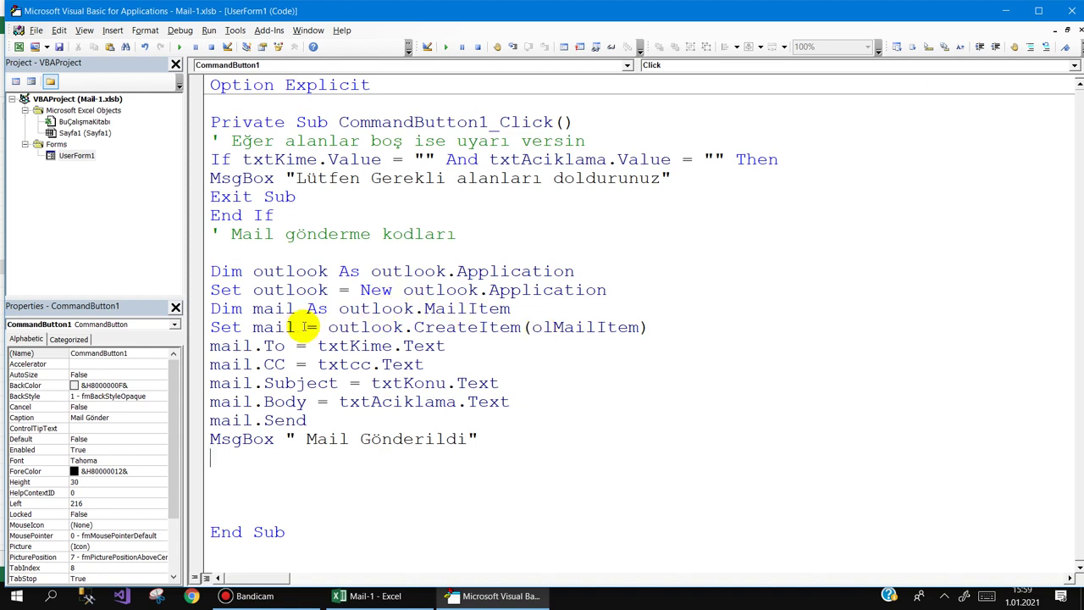
{"action": "left_click", "coordinate": [669, 330]}
Step: Insert two blank lines after the Set mail line
{"action": "key", "text": "Return"}
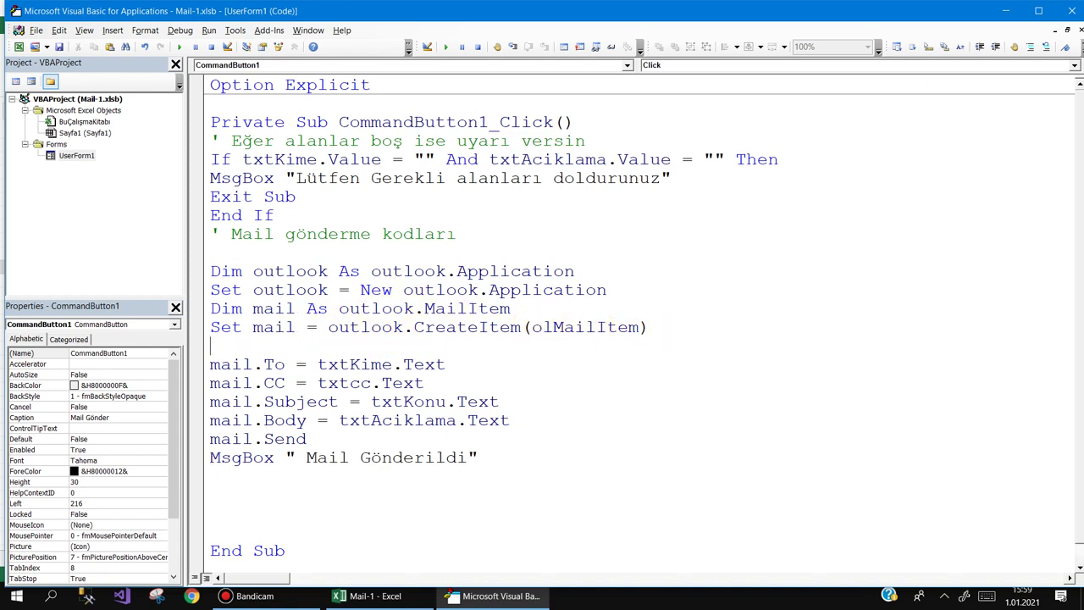
{"action": "key", "text": "Return"}
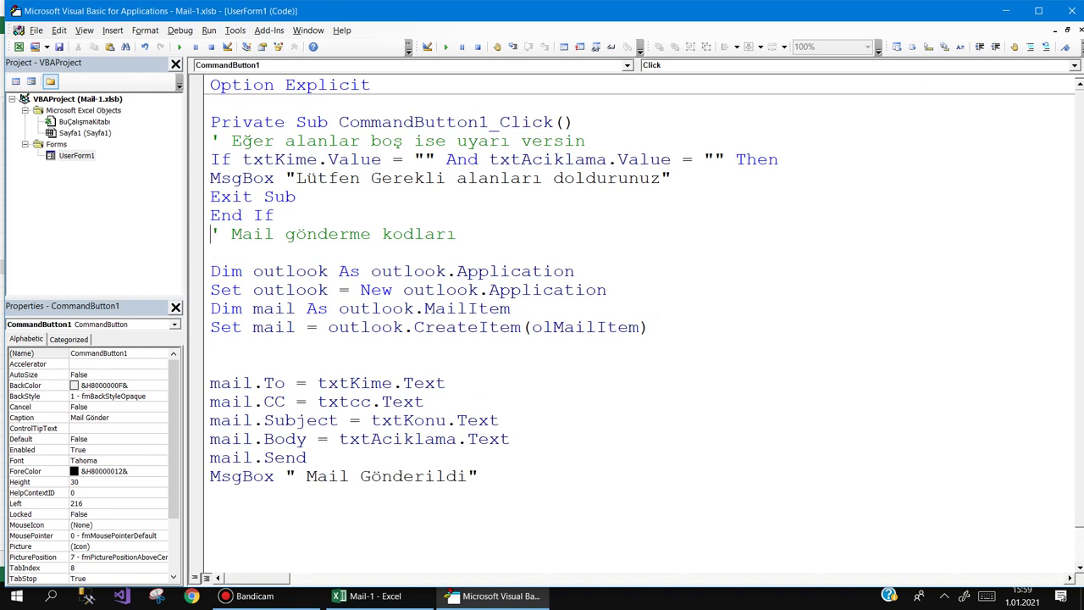
{"action": "left_click_drag", "start_coordinate": [231, 234], "coordinate": [468, 234]}
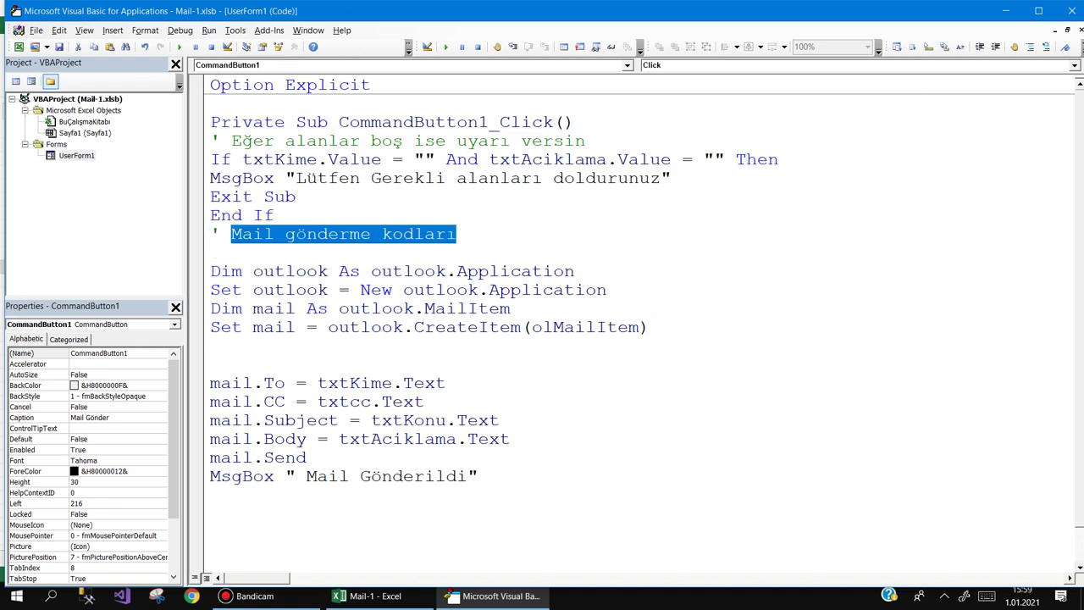
{"action": "left_click", "coordinate": [211, 253]}
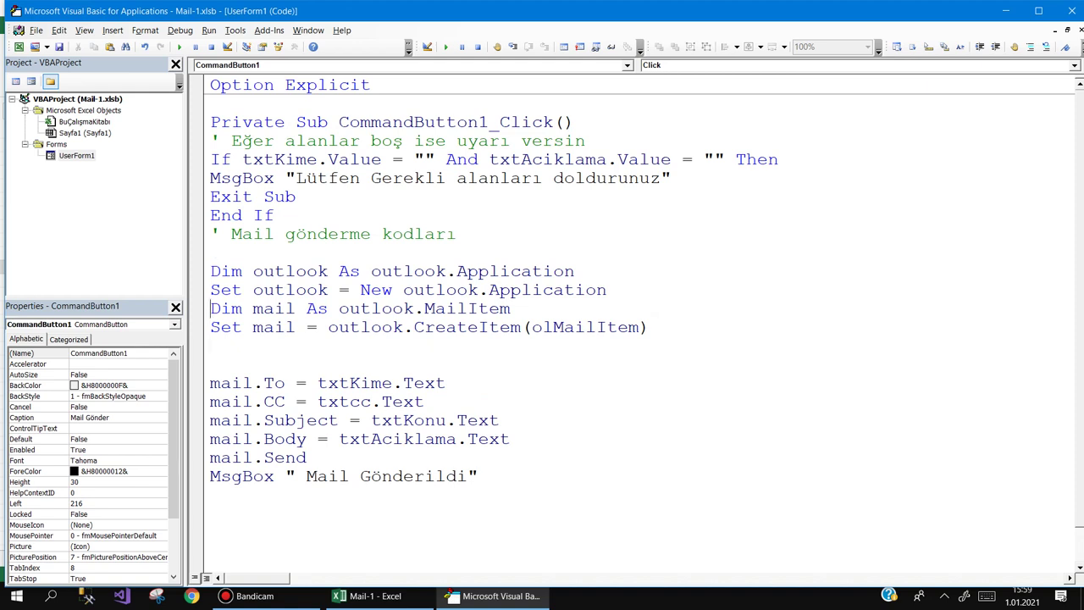
Step: Move the Dim mail declaration directly below Dim outlook and remove the leftover empty line
{"action": "left_click_drag", "start_coordinate": [210, 309], "coordinate": [512, 309]}
{"action": "key", "text": "ctrl+c"}
{"action": "key", "text": "Delete"}
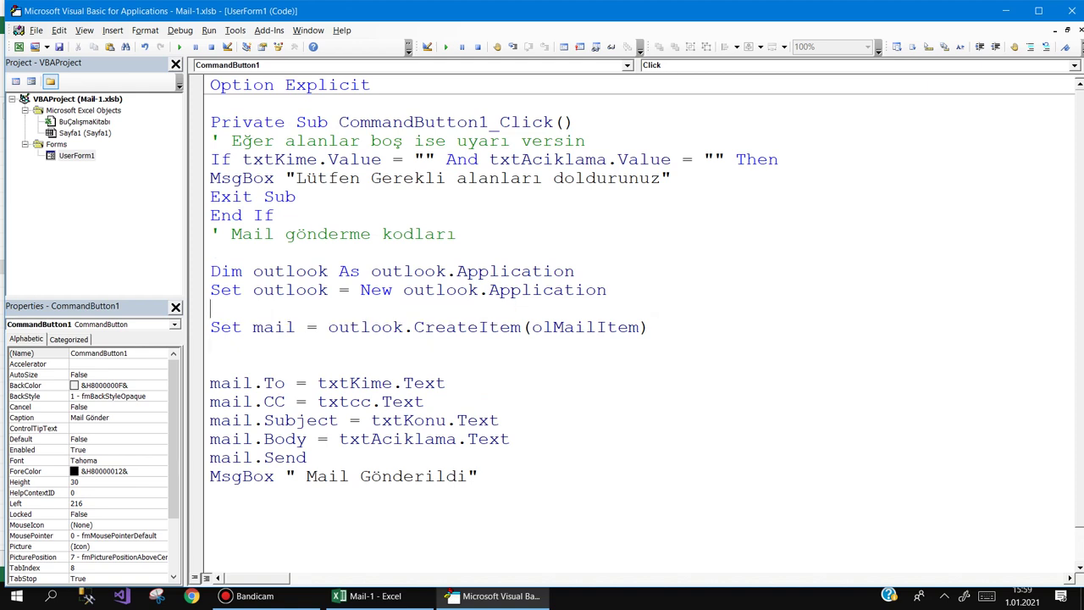
{"action": "key", "text": "Return"}
{"action": "key", "text": "ctrl+v"}
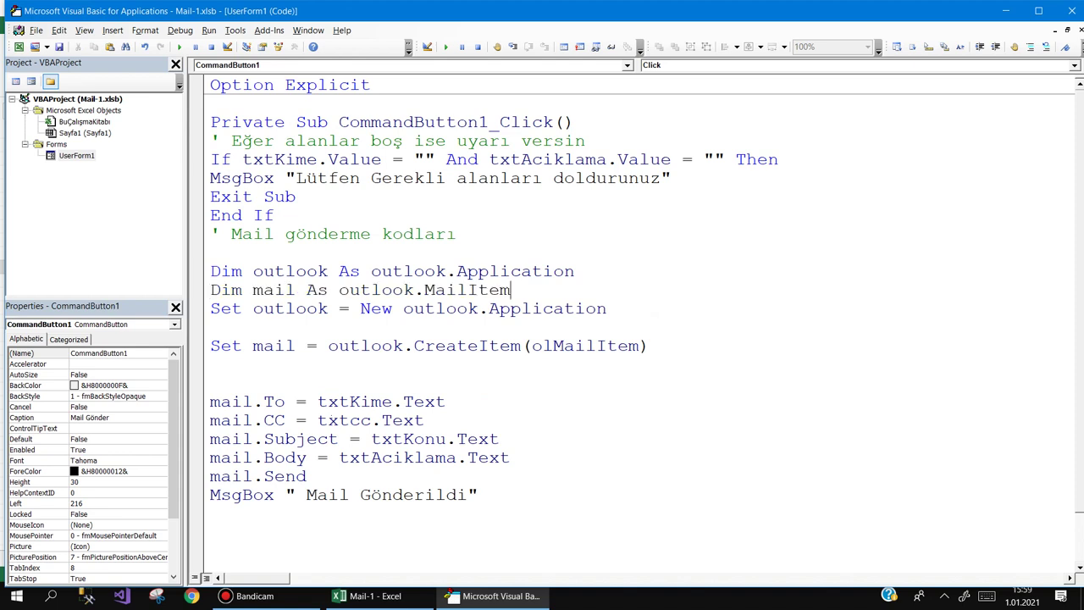
{"action": "key", "text": "Delete"}
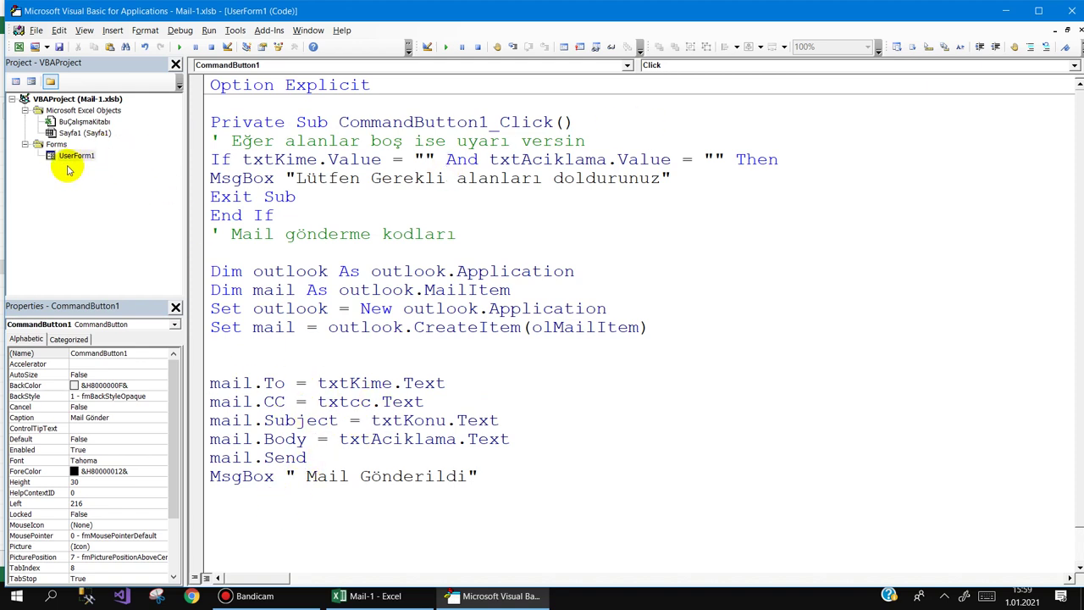
Step: Open the Mail Formunu aç button's click code in Sayfa1 using the sheet's design mode
{"action": "double_click", "coordinate": [84, 133]}
{"action": "left_click", "coordinate": [220, 139]}
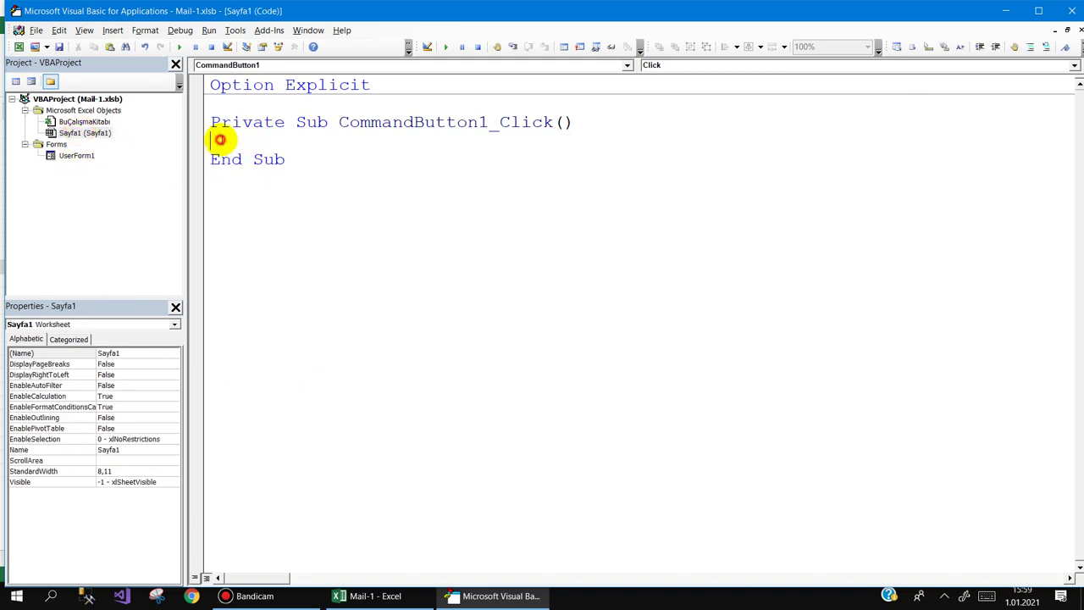
{"action": "left_click", "coordinate": [1005, 11]}
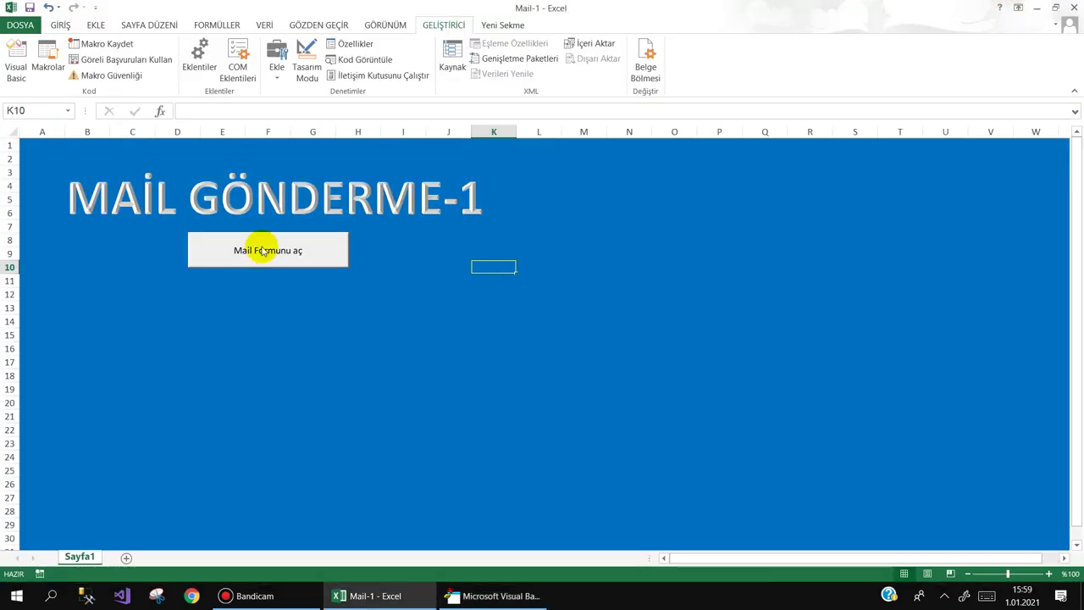
{"action": "left_click", "coordinate": [303, 76]}
{"action": "double_click", "coordinate": [257, 247]}
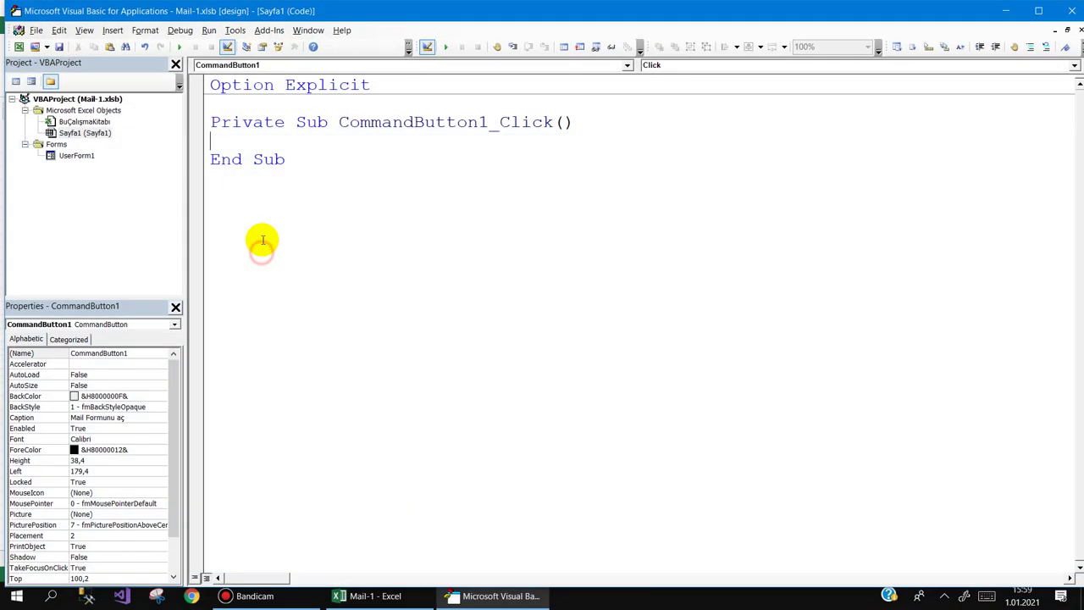
Step: Rename the form's Mail Gönder button to frmMail in Properties
{"action": "double_click", "coordinate": [81, 155]}
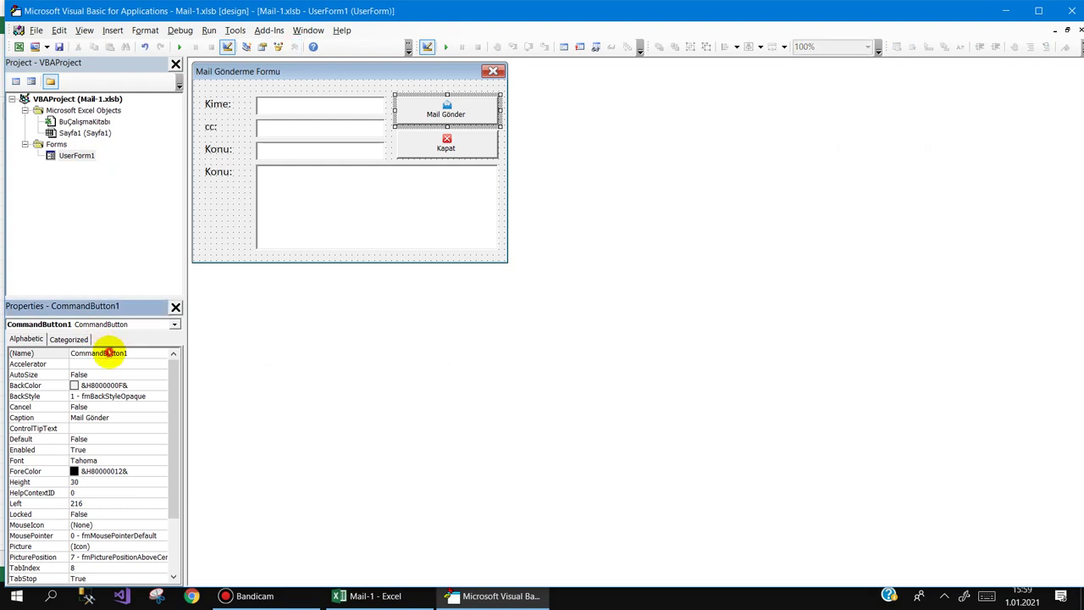
{"action": "double_click", "coordinate": [108, 352]}
{"action": "type", "text": "frmMa"}
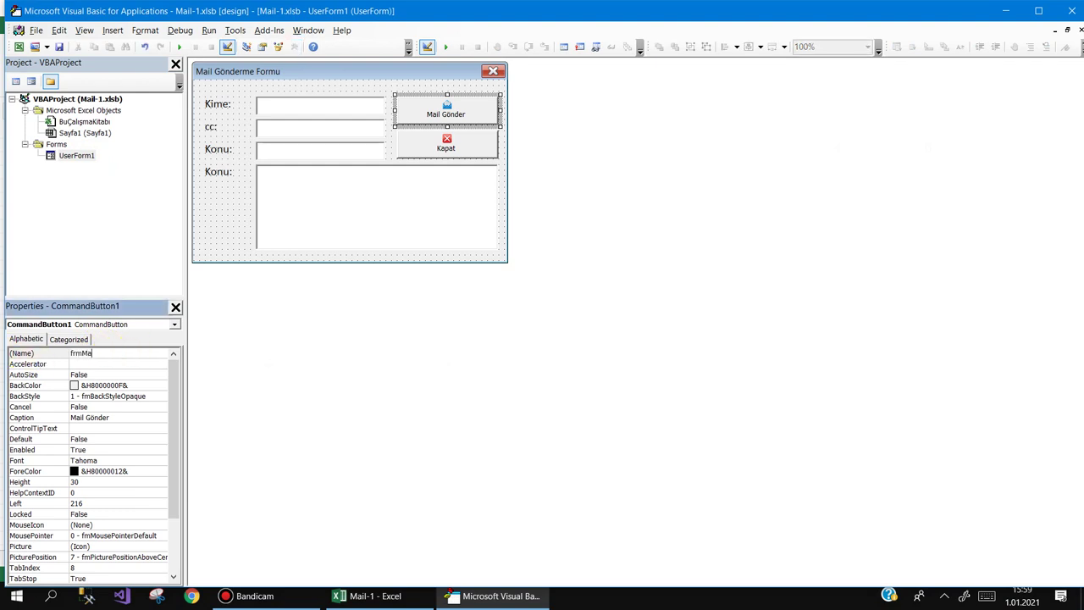
{"action": "type", "text": "il"}
{"action": "key", "text": "Return"}
Step: Return to Sayfa1's click code, then go back to the UserForm1 designer
{"action": "double_click", "coordinate": [84, 133]}
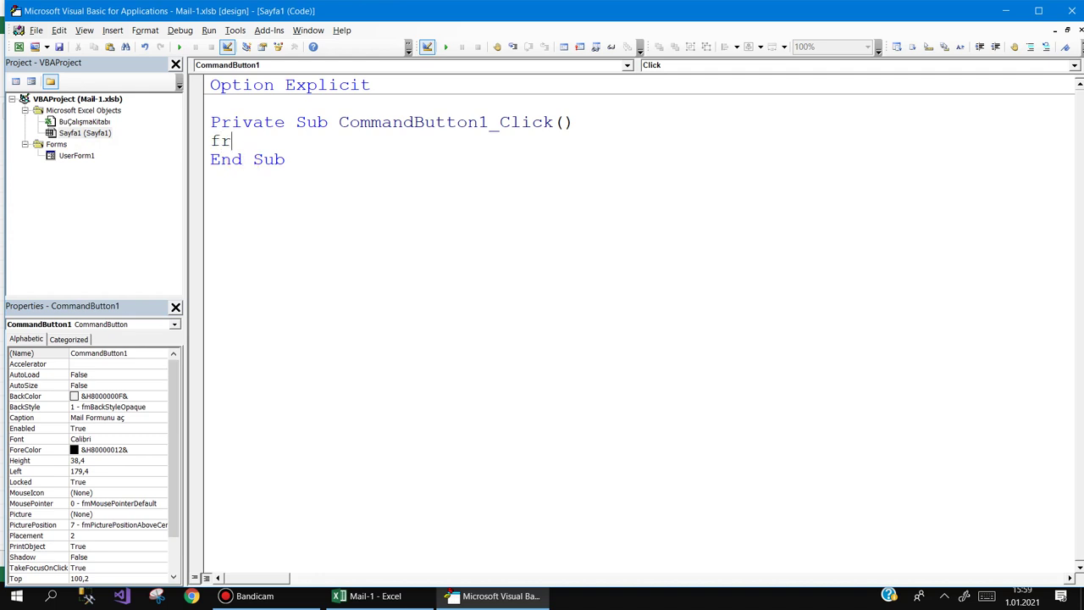
{"action": "key", "text": "ctrl+space"}
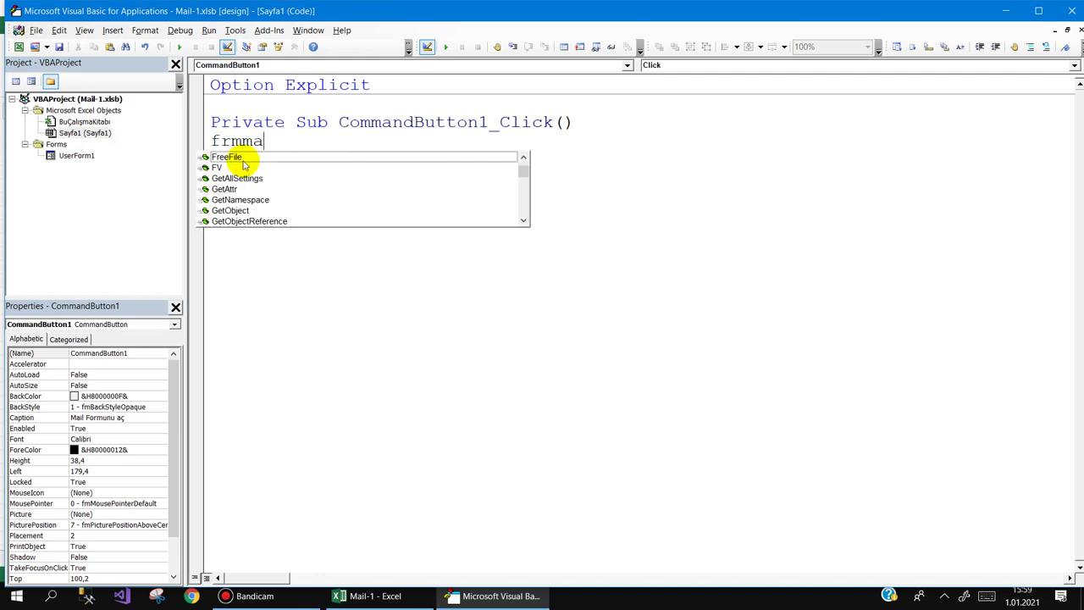
{"action": "double_click", "coordinate": [53, 156]}
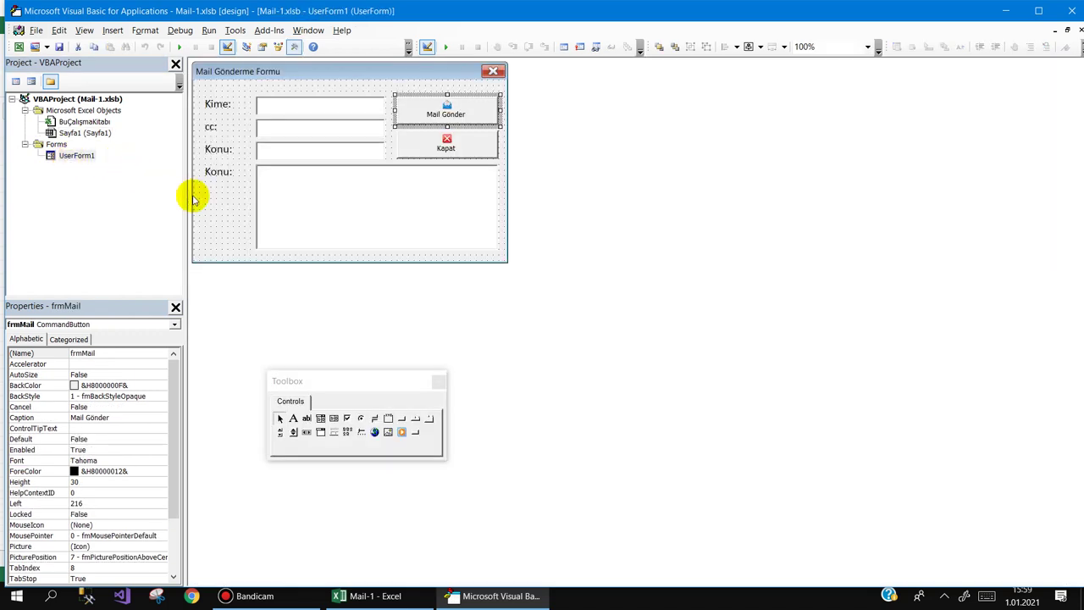
Step: Restore the send button's (Name) to CommandButton1, copying the name from its code
{"action": "left_click", "coordinate": [444, 110]}
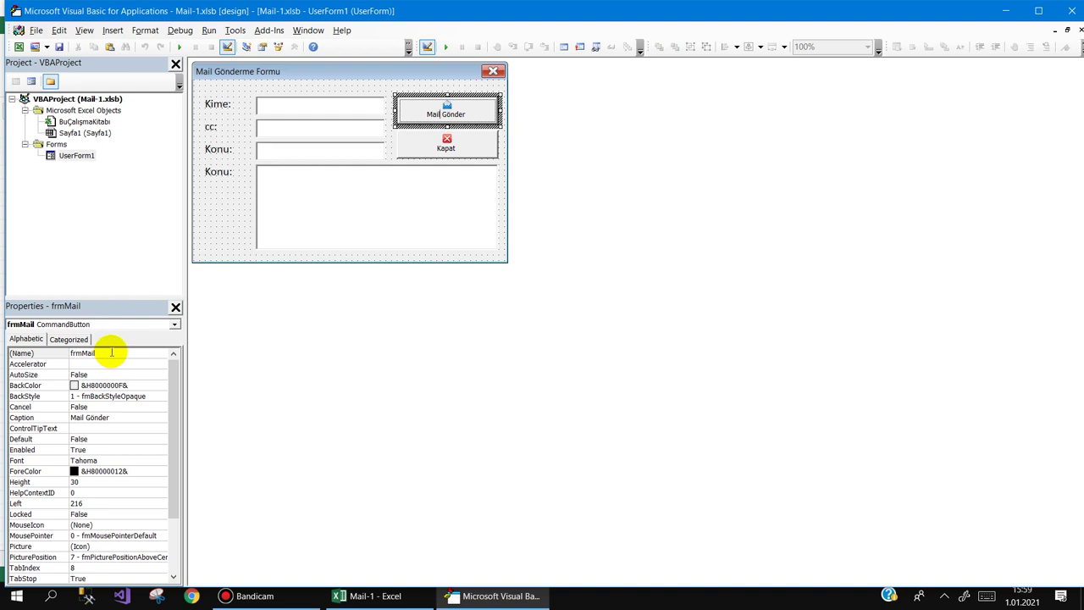
{"action": "left_click", "coordinate": [211, 235]}
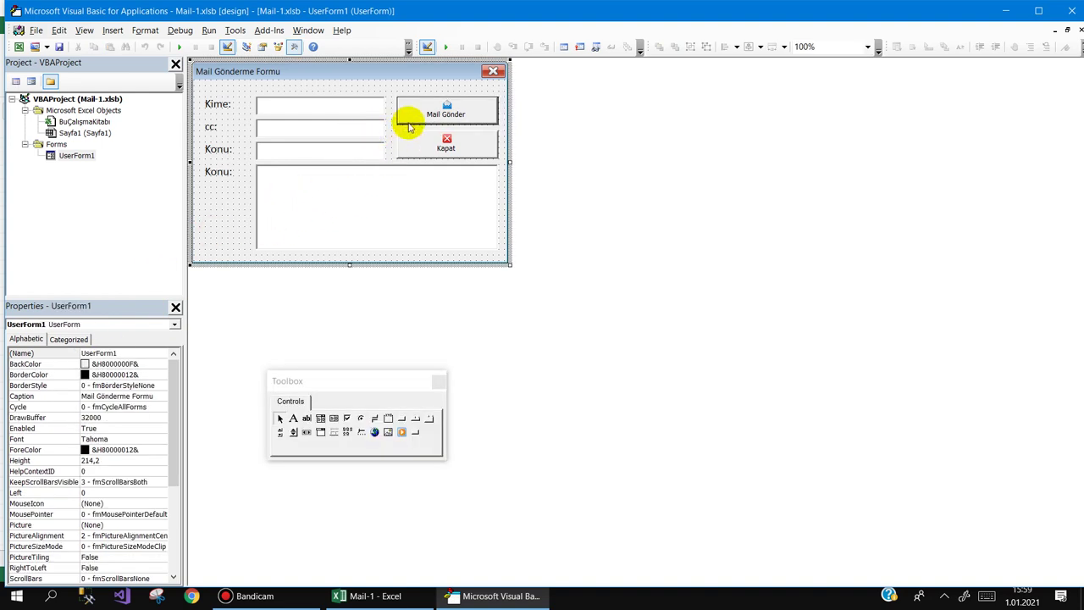
{"action": "double_click", "coordinate": [409, 118]}
{"action": "scroll", "coordinate": [314, 149], "scroll_direction": "up", "scroll_amount": 2}
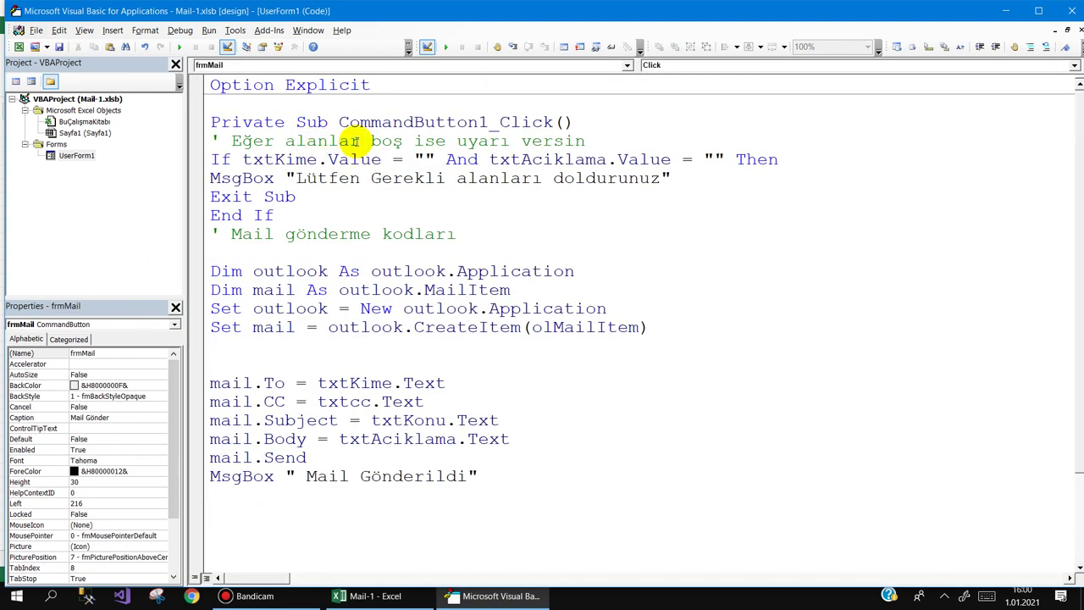
{"action": "left_click_drag", "start_coordinate": [488, 122], "coordinate": [340, 123]}
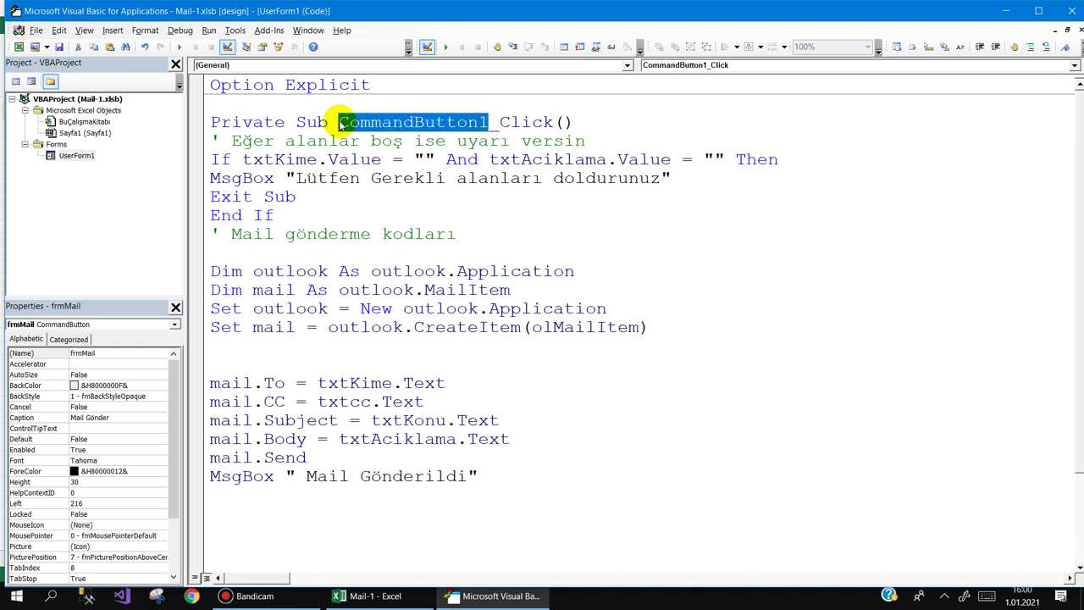
{"action": "left_click", "coordinate": [97, 351]}
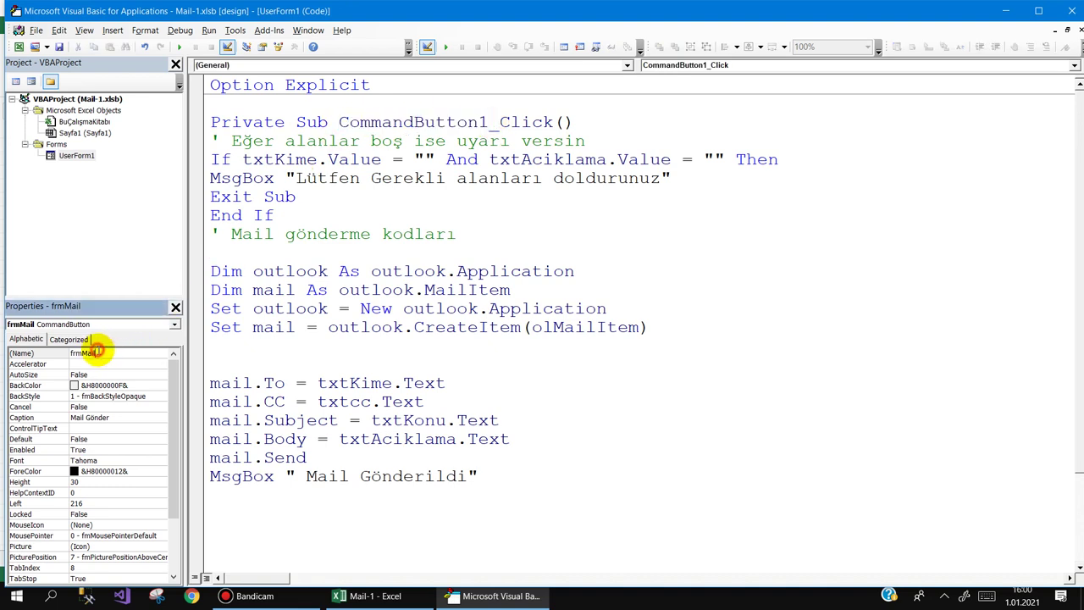
{"action": "double_click", "coordinate": [85, 352]}
{"action": "type", "text": "CommandButton1"}
{"action": "key", "text": "Return"}
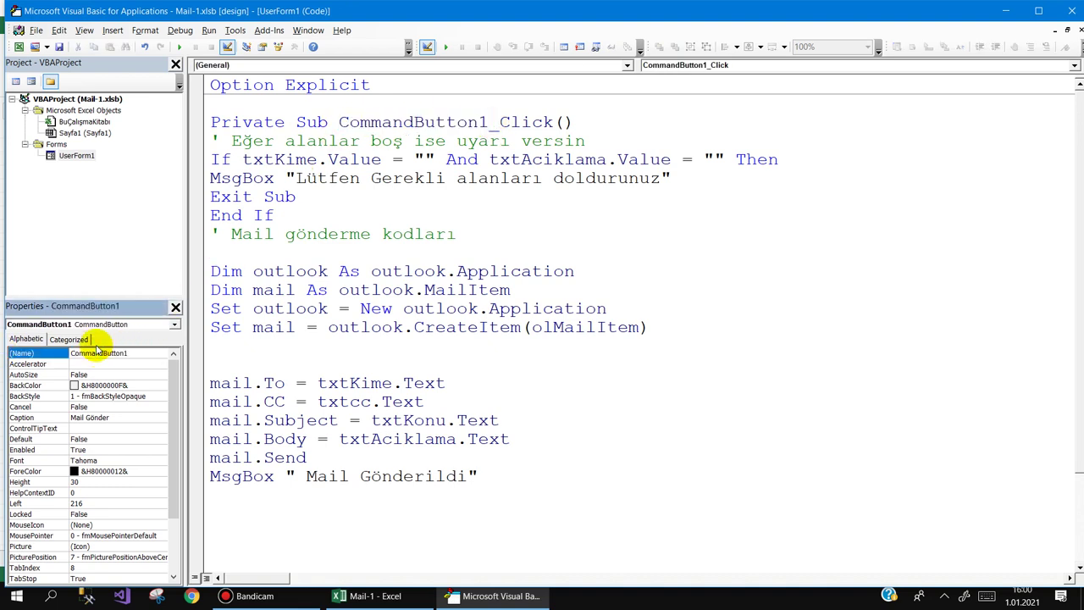
Step: Rename UserForm1 to frmmail and write frmmail.show in Sayfa1's button click code
{"action": "double_click", "coordinate": [75, 156]}
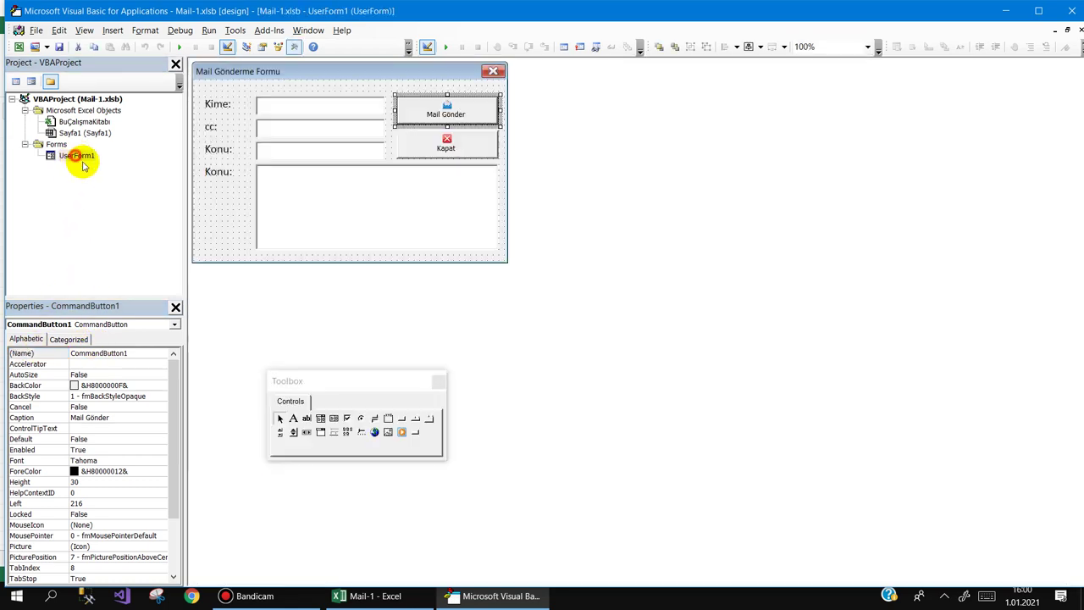
{"action": "left_click", "coordinate": [212, 237]}
{"action": "left_click", "coordinate": [114, 353]}
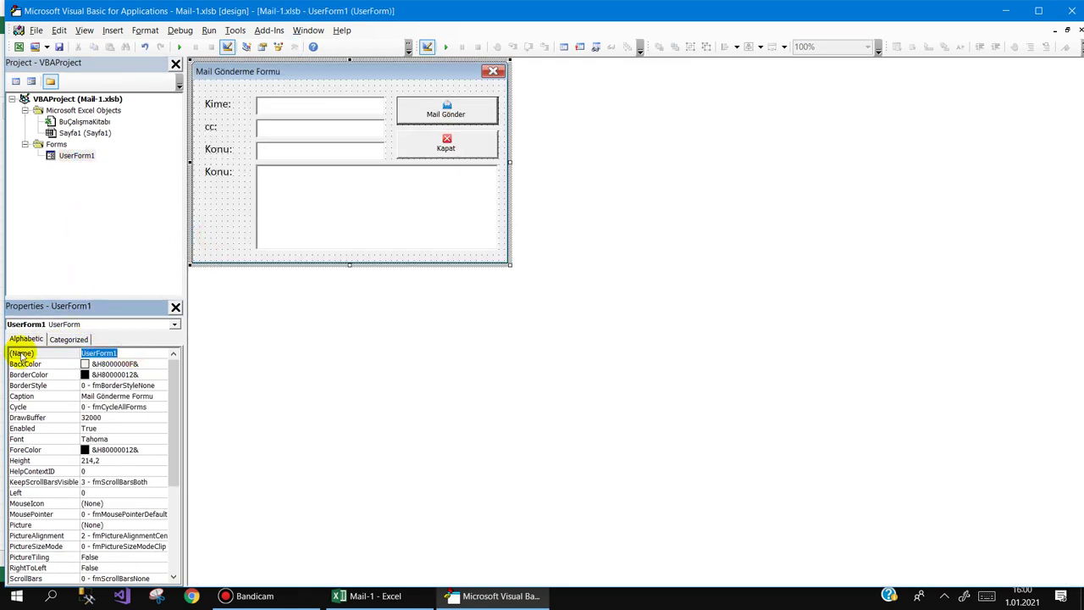
{"action": "type", "text": "frmmai"}
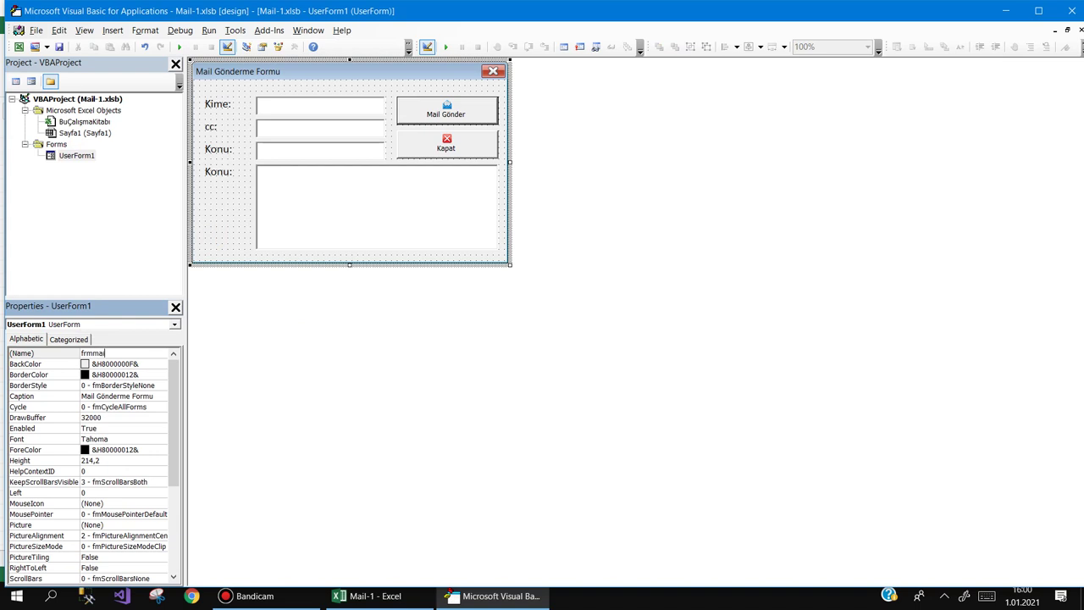
{"action": "type", "text": "l"}
{"action": "left_click", "coordinate": [20, 353]}
{"action": "double_click", "coordinate": [85, 133]}
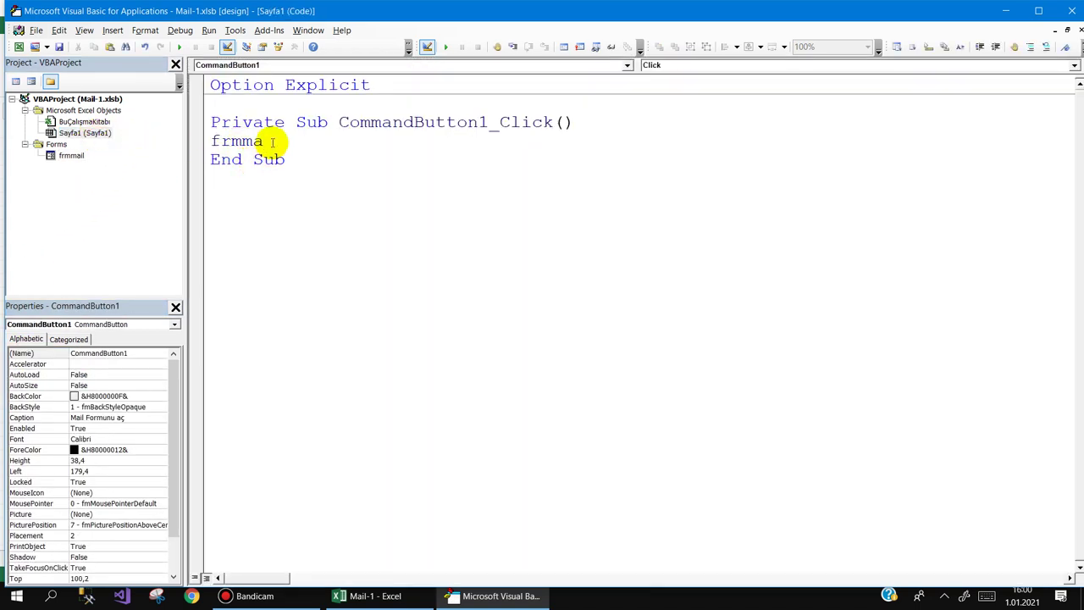
{"action": "type", "text": "il."}
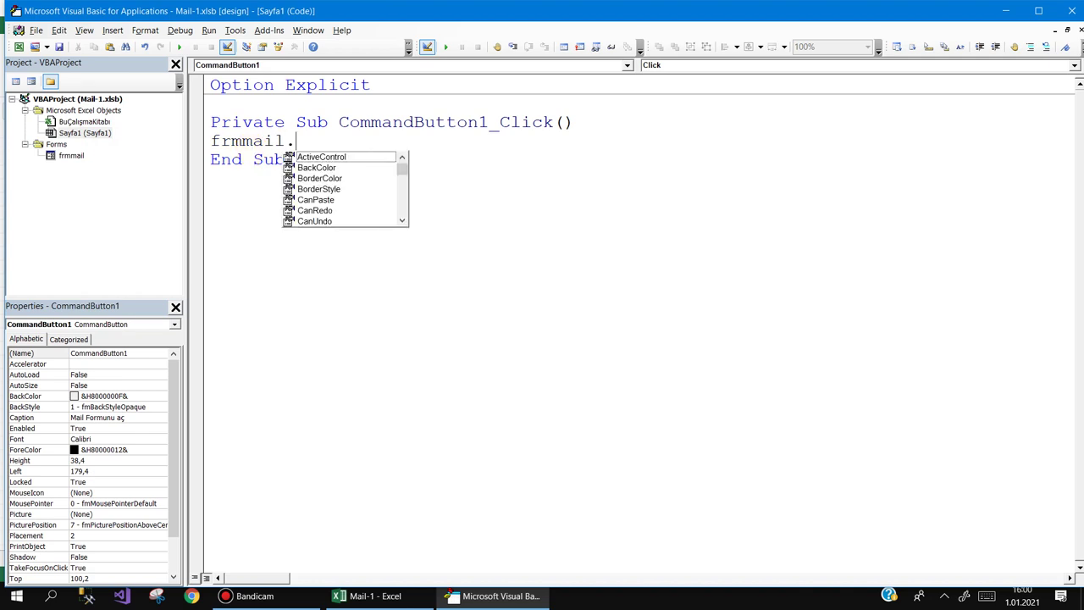
{"action": "type", "text": "show"}
Step: Run the mail form from the sheet, enter the recipient address, and copy it into cc
{"action": "left_click", "coordinate": [1072, 10]}
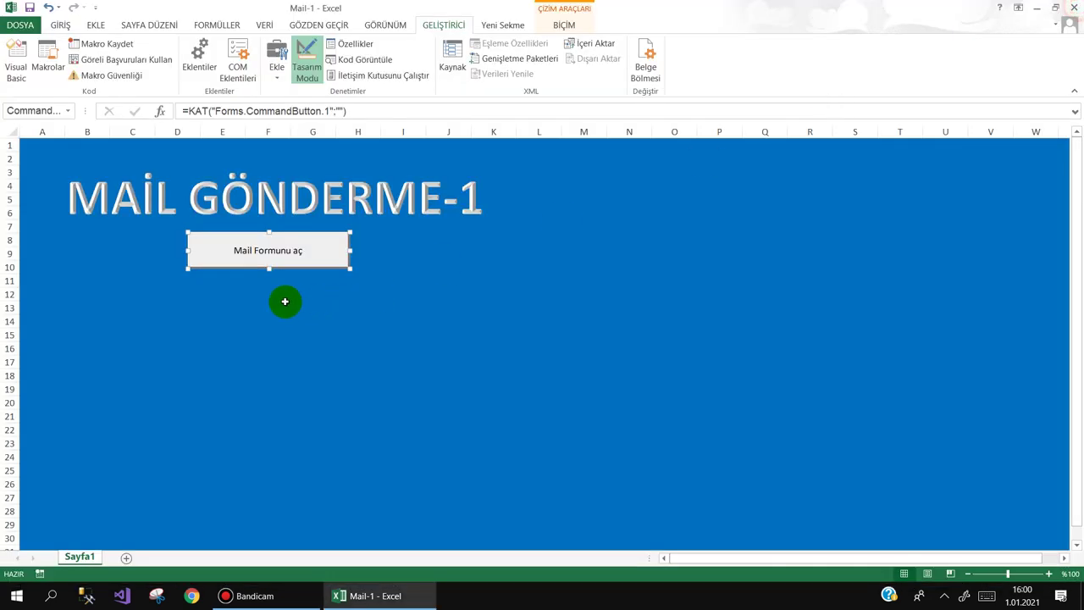
{"action": "left_click", "coordinate": [306, 66]}
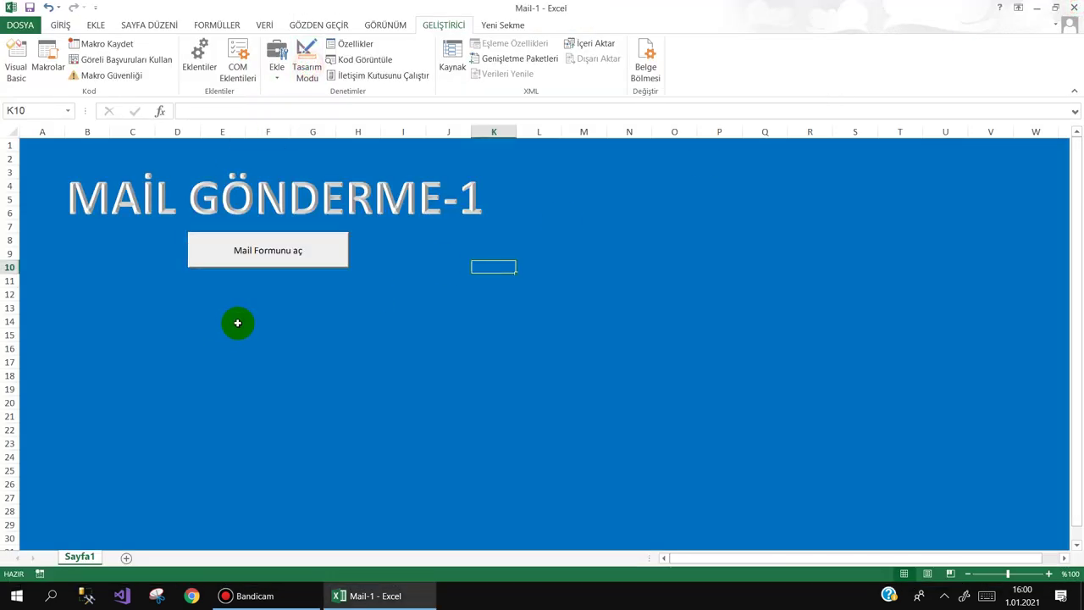
{"action": "left_click", "coordinate": [266, 255]}
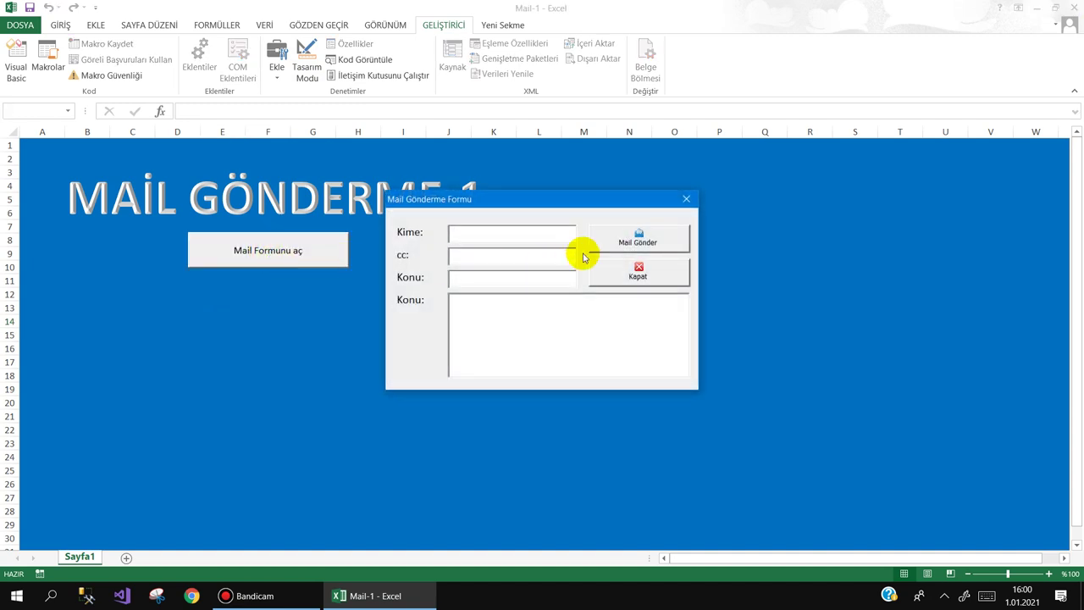
{"action": "type", "text": "b"}
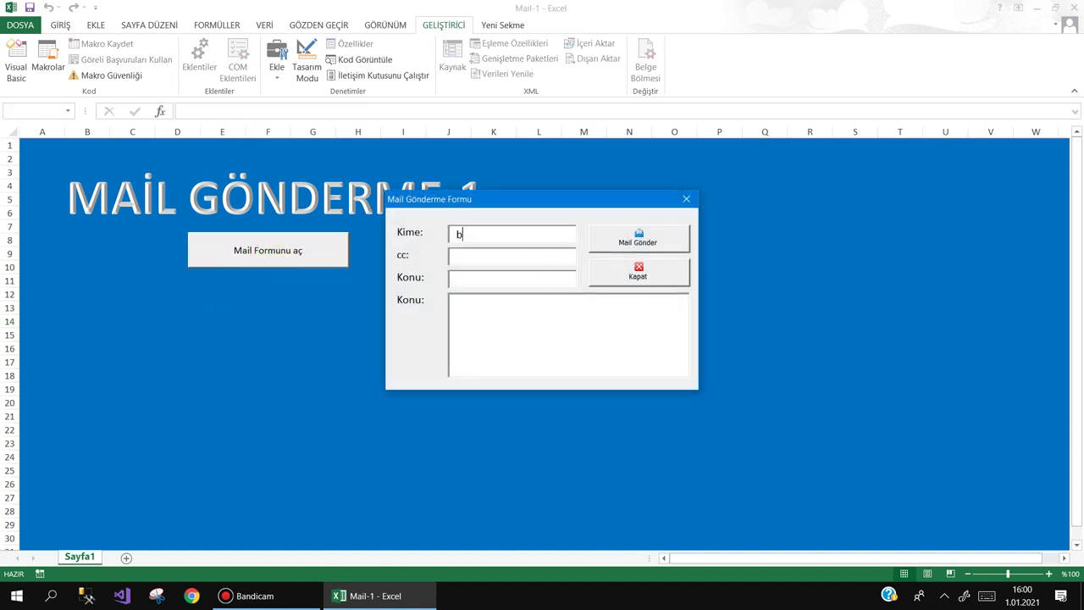
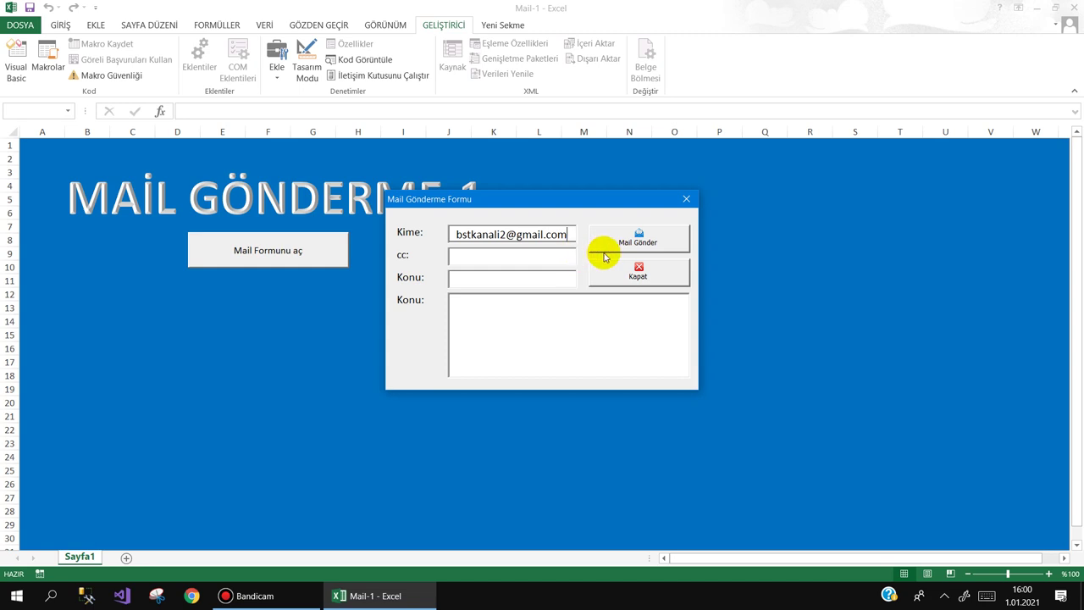
{"action": "key", "text": "ctrl+a"}
{"action": "key", "text": "ctrl+c"}
{"action": "left_click", "coordinate": [499, 258]}
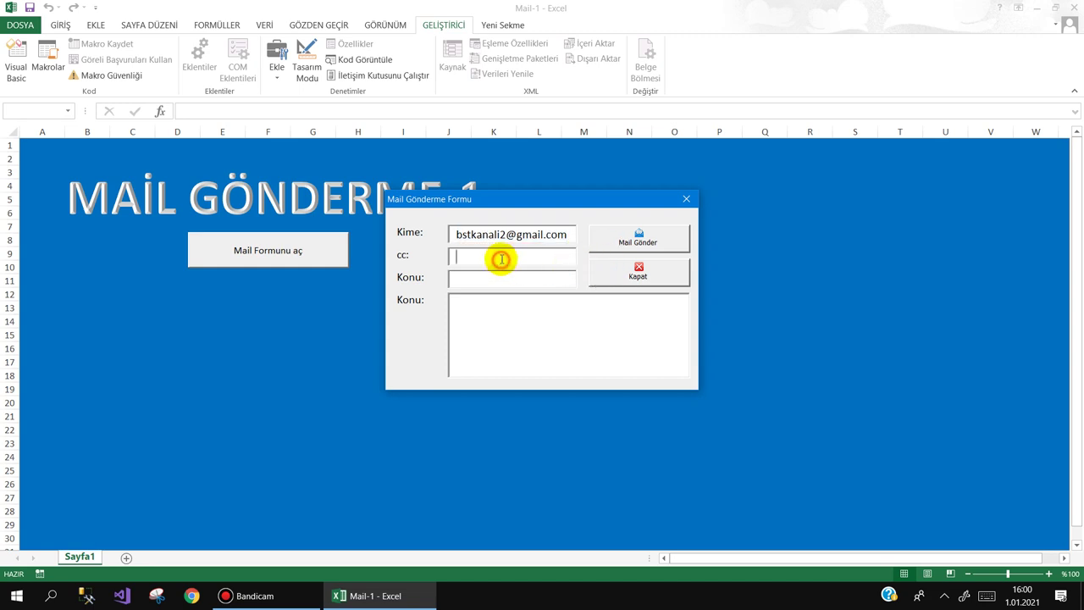
{"action": "key", "text": "ctrl+v"}
Step: Enter subject Cuma and message Hayırlı cumalar, then send the mail
{"action": "left_click", "coordinate": [489, 277]}
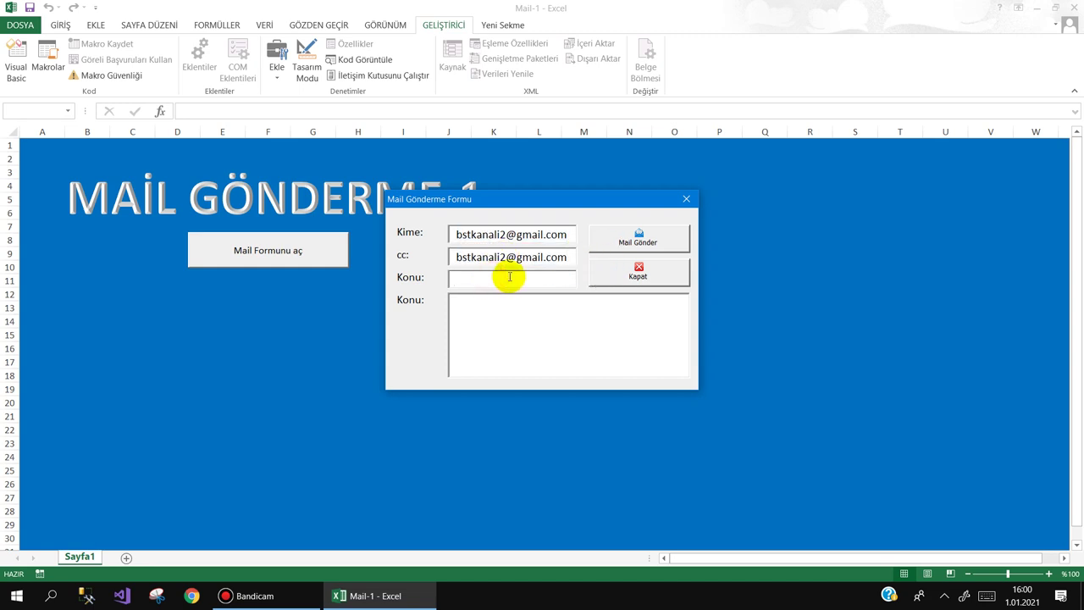
{"action": "type", "text": "Ba"}
{"action": "key", "text": "BackSpace"}
{"action": "key", "text": "BackSpace"}
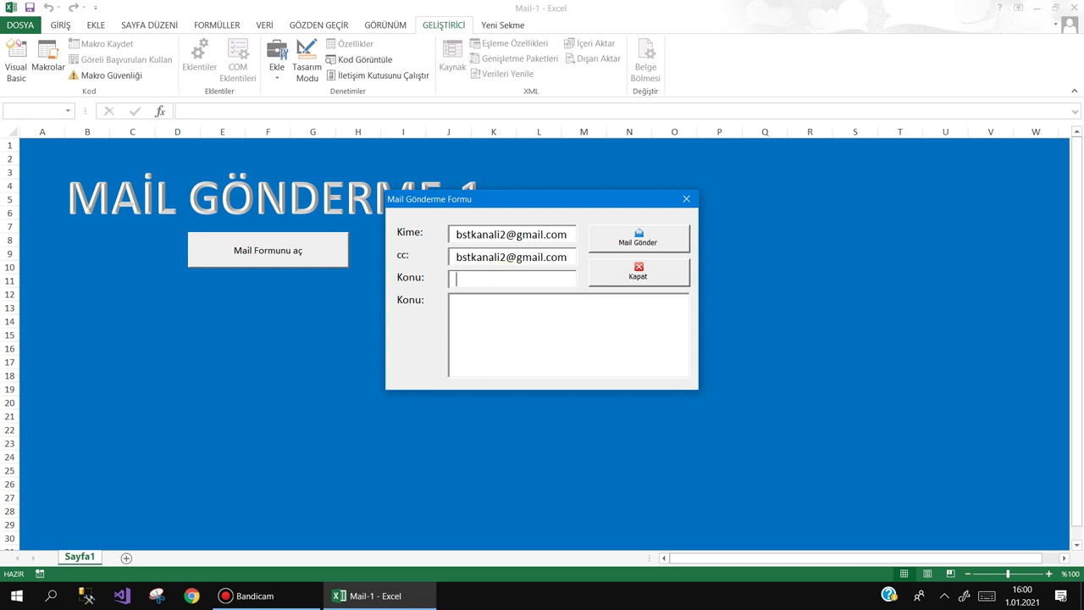
{"action": "type", "text": "uma"}
{"action": "left_click", "coordinate": [458, 303]}
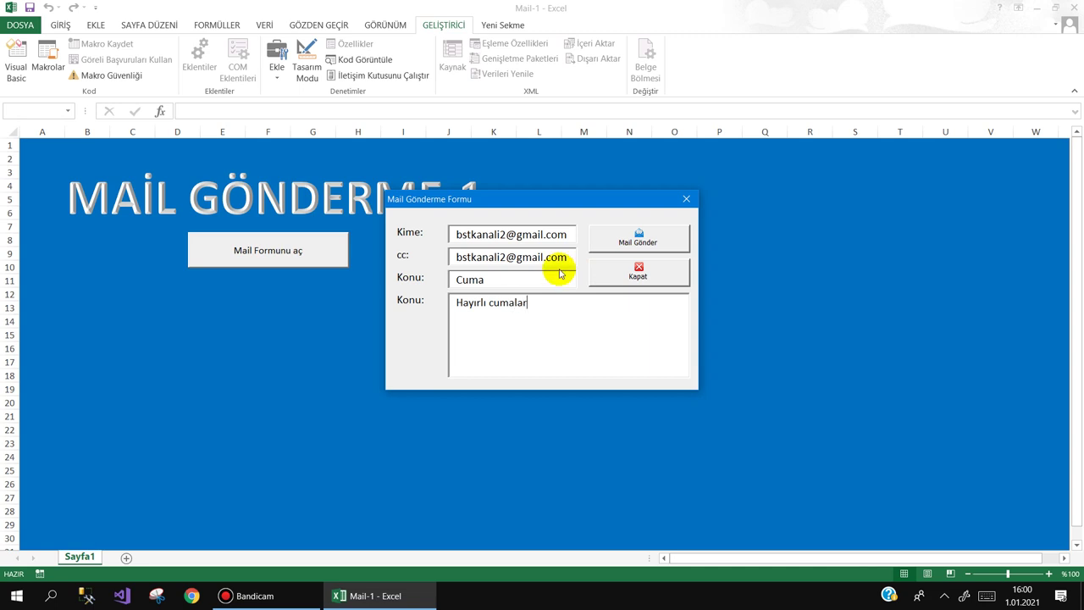
{"action": "left_click", "coordinate": [625, 240]}
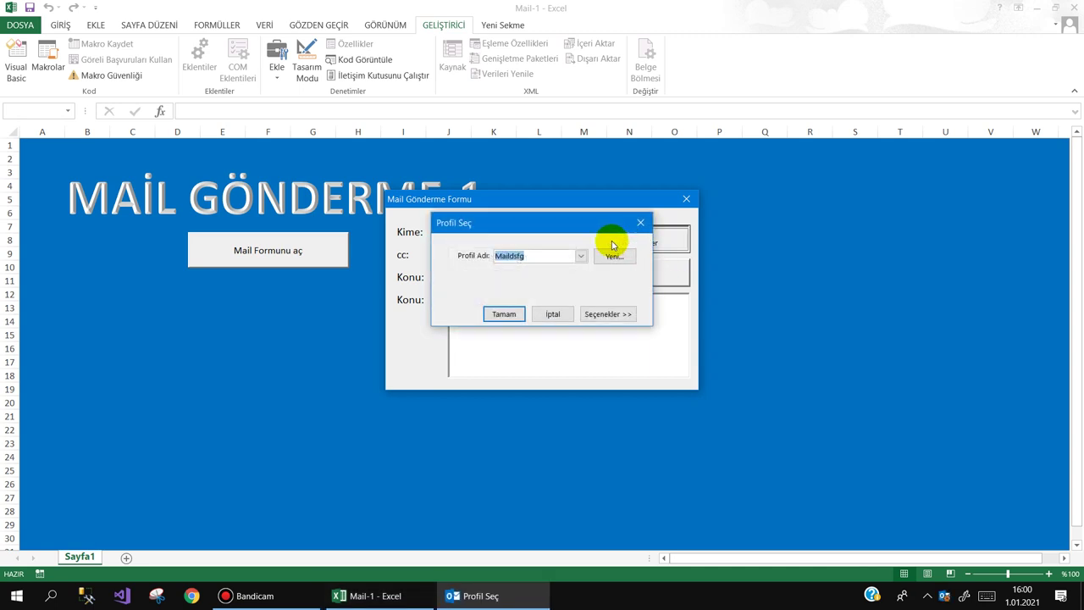
Step: Confirm the Outlook profile, allow sending twice, and dismiss both Mail Gönderildi confirmations
{"action": "left_click", "coordinate": [504, 314]}
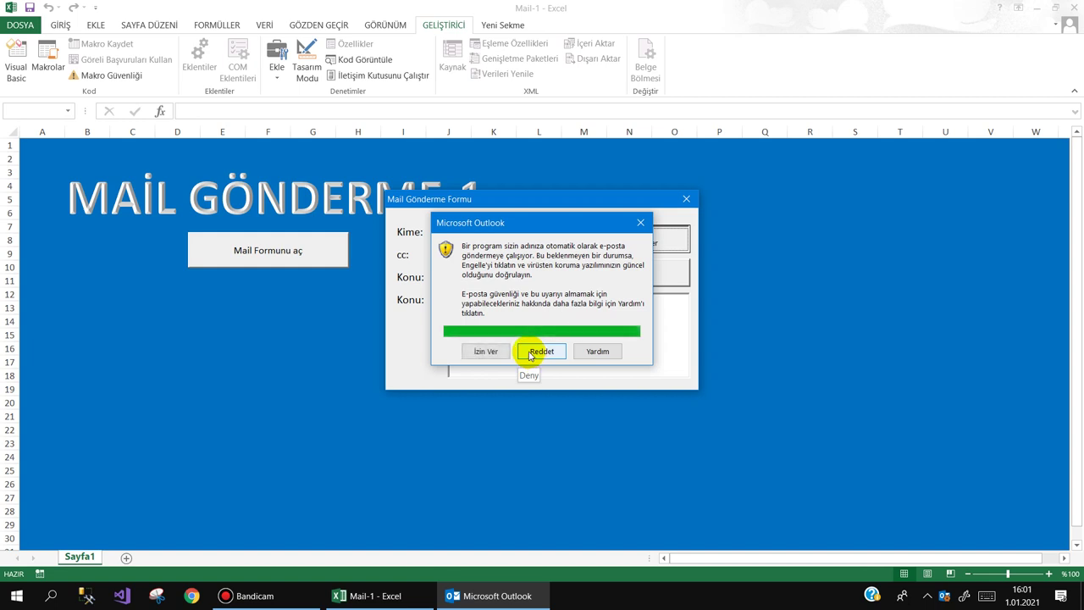
{"action": "left_click", "coordinate": [484, 352]}
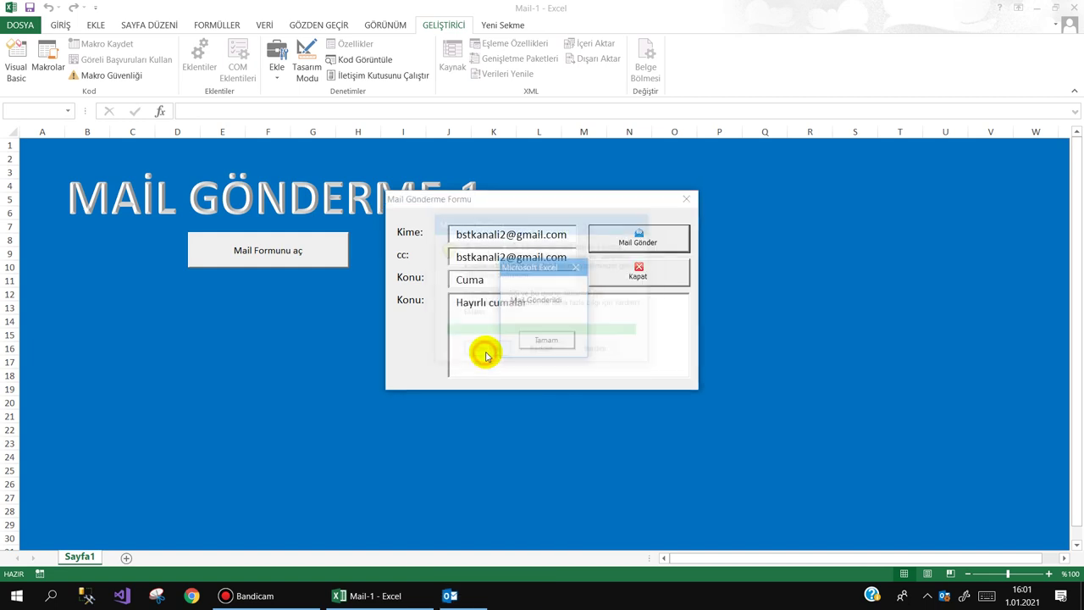
{"action": "left_click", "coordinate": [533, 342]}
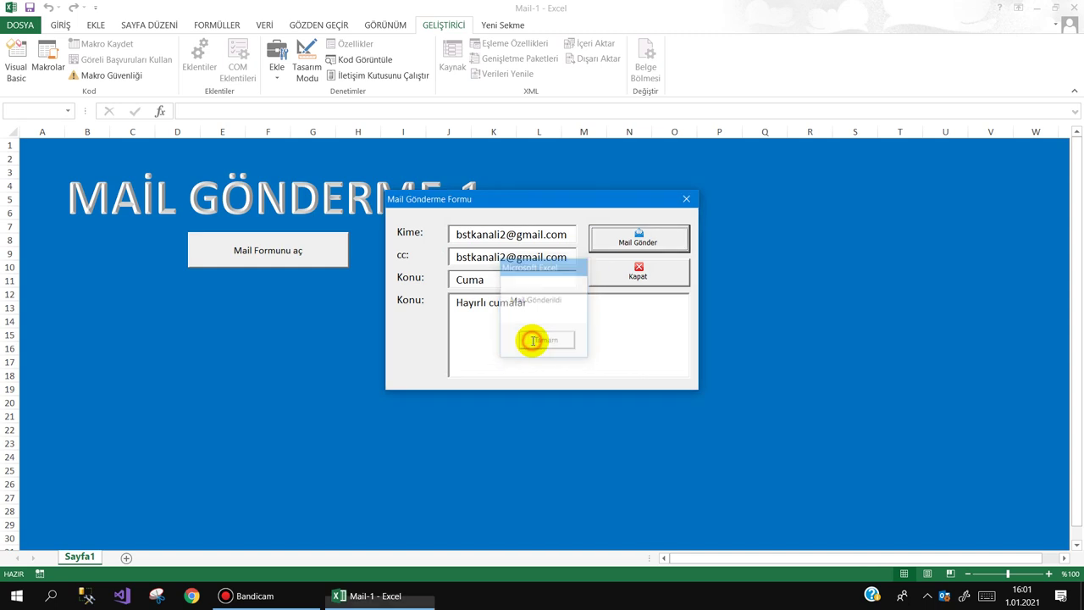
{"action": "left_click", "coordinate": [642, 242]}
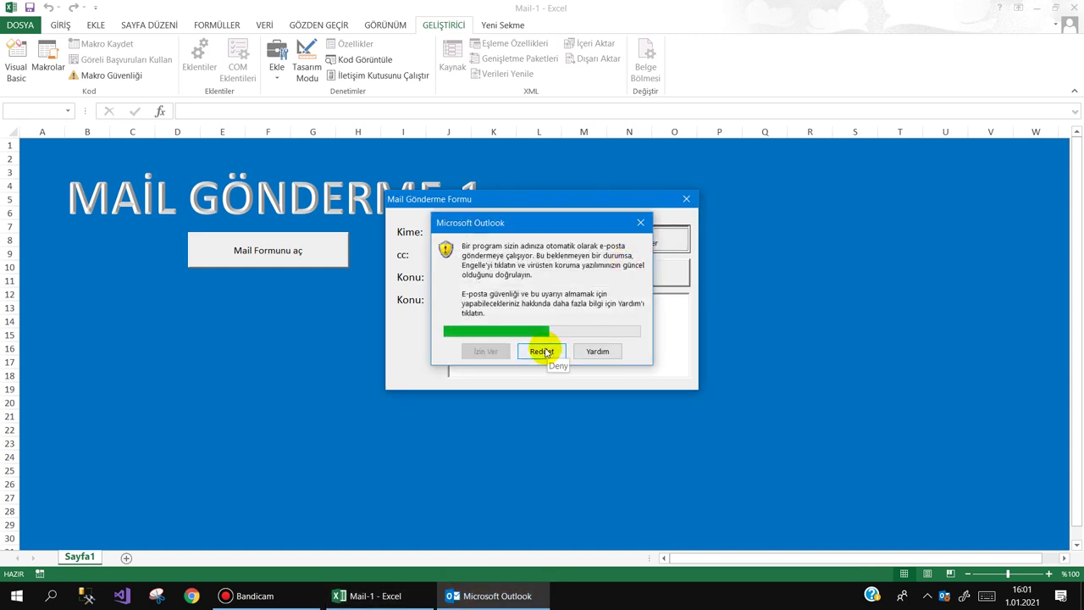
{"action": "mouse_move", "coordinate": [526, 278]}
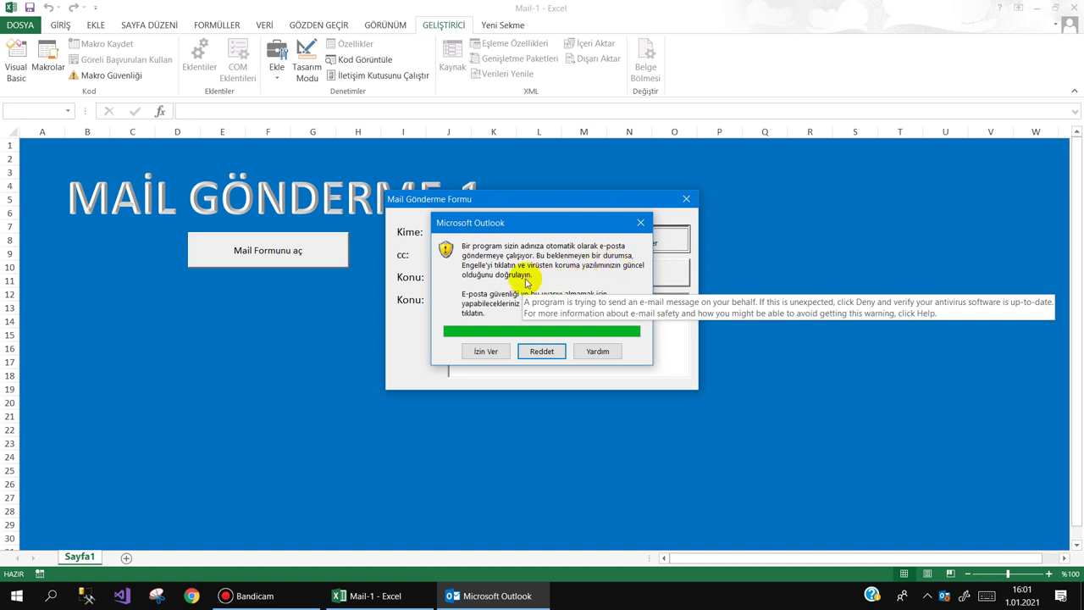
{"action": "left_click", "coordinate": [475, 352]}
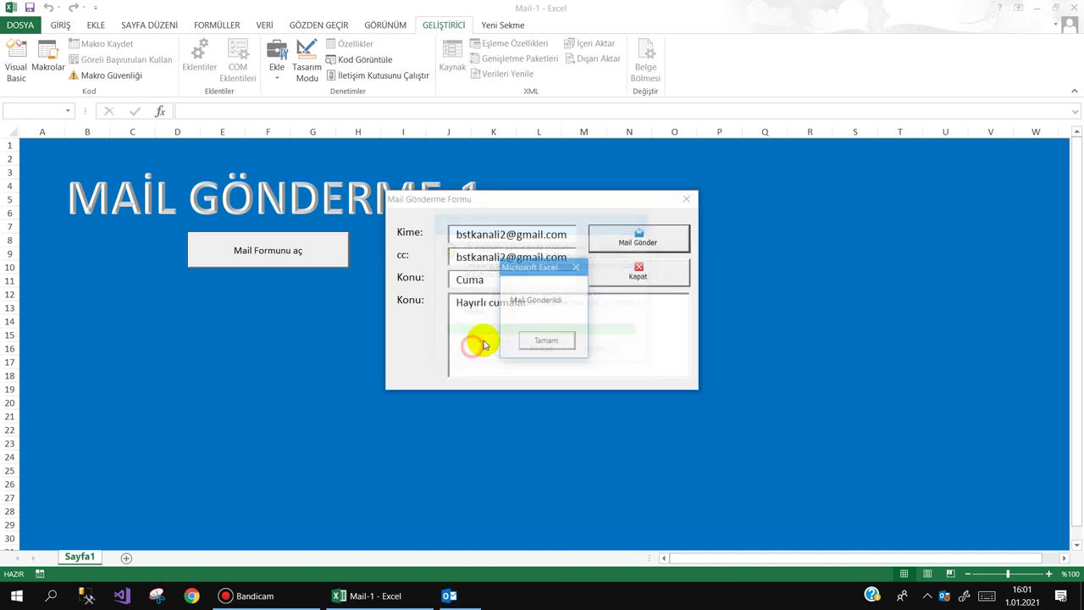
{"action": "left_click", "coordinate": [542, 338]}
Step: Launch Outlook 2013 by searching 'out', check the Cuma mail in the inbox, and return to Excel
{"action": "left_click", "coordinate": [51, 596]}
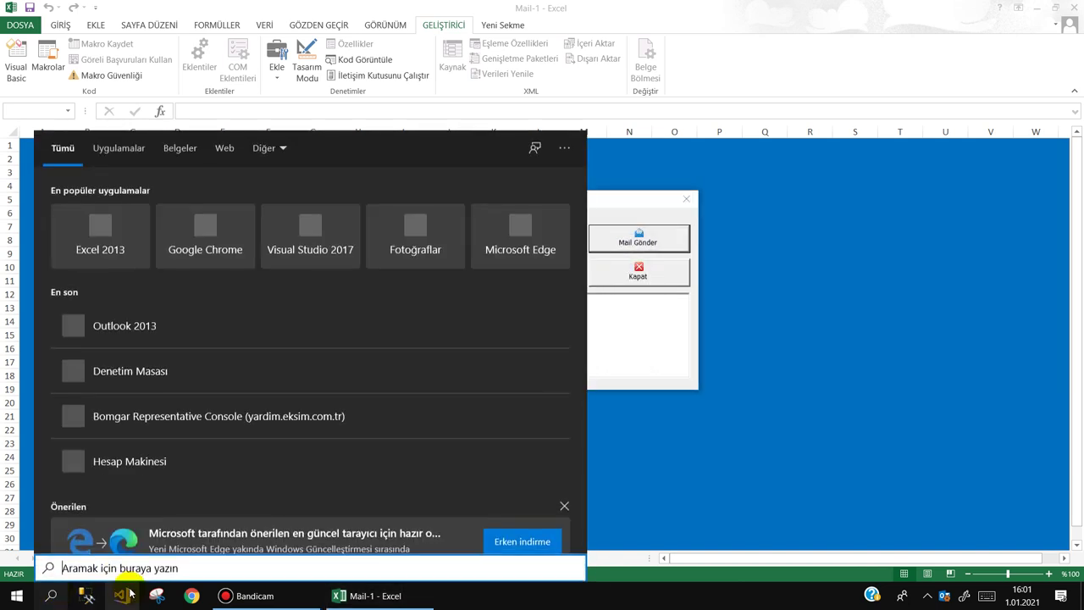
{"action": "type", "text": "out"}
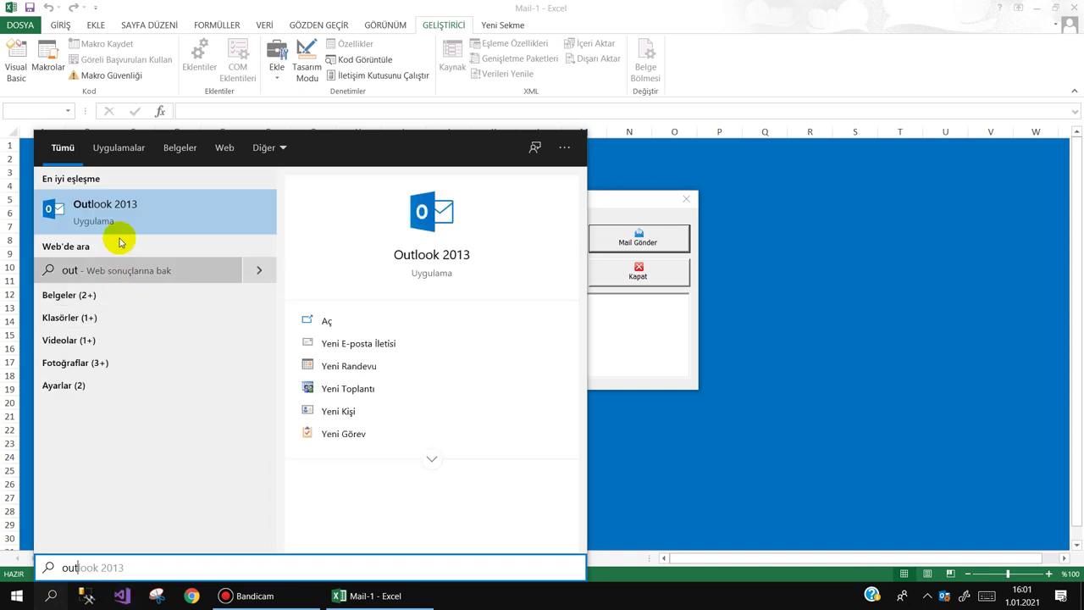
{"action": "left_click", "coordinate": [120, 225]}
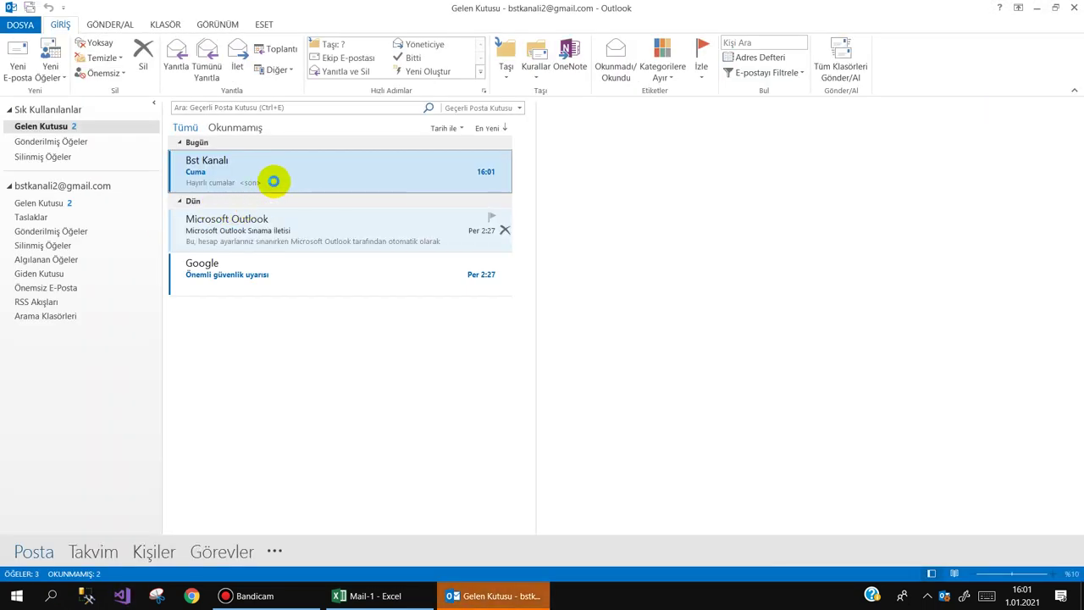
{"action": "left_click", "coordinate": [233, 184]}
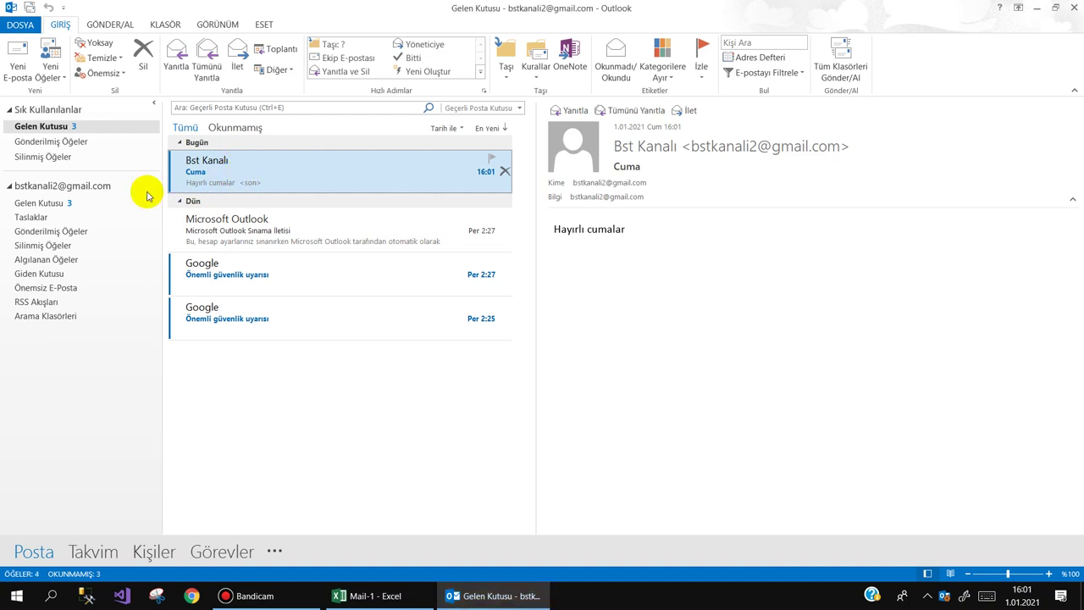
{"action": "left_click", "coordinate": [68, 203]}
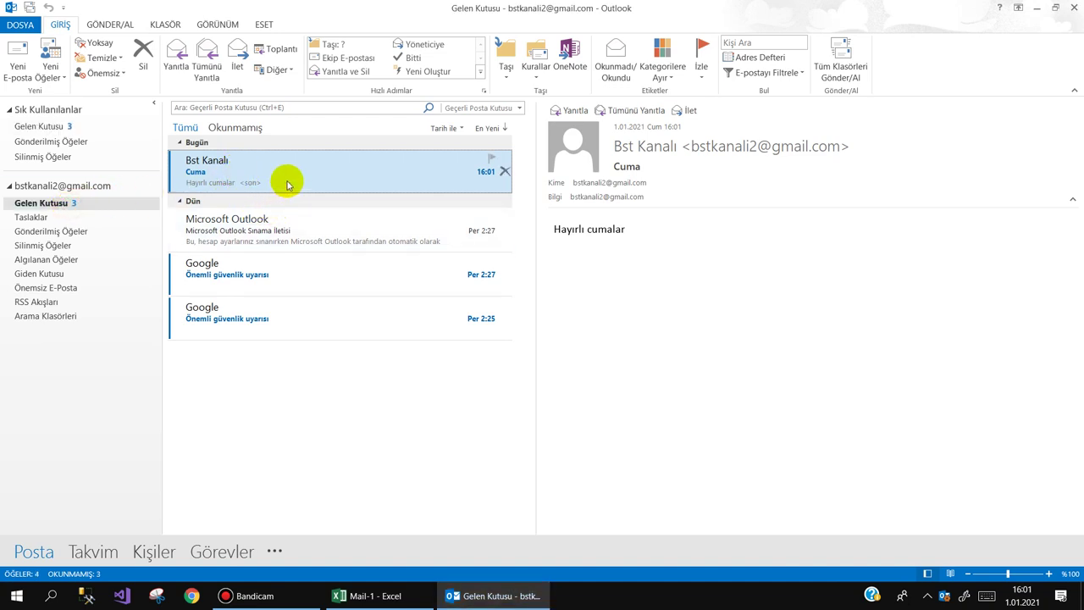
{"action": "left_click", "coordinate": [364, 595]}
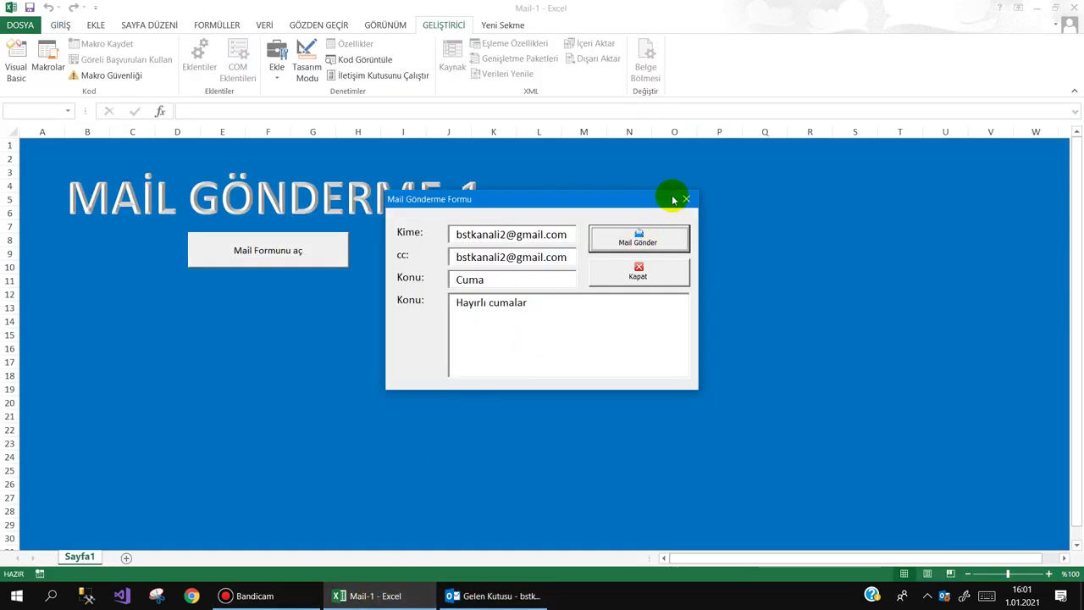
Step: Add and then remove a trailing semicolon after the address in the Kime field
{"action": "left_click", "coordinate": [495, 237]}
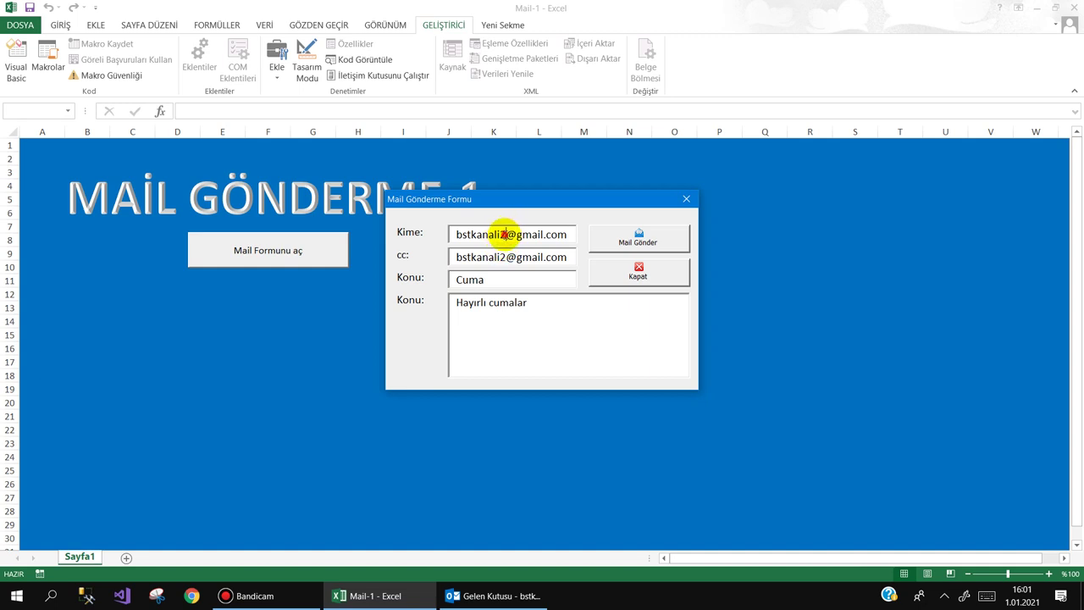
{"action": "double_click", "coordinate": [497, 235]}
{"action": "left_click", "coordinate": [566, 236]}
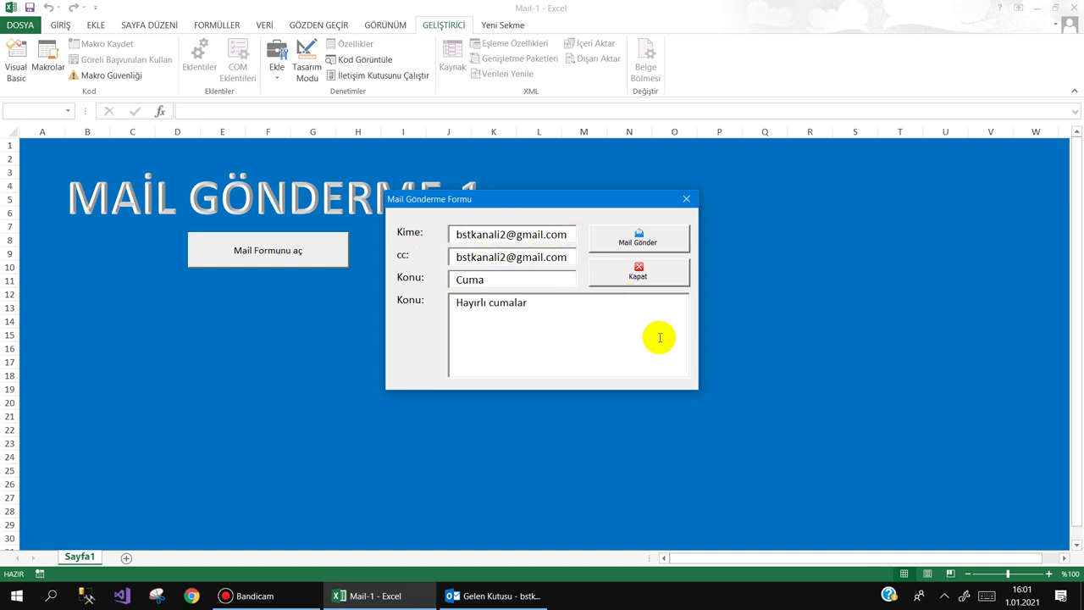
{"action": "type", "text": ";"}
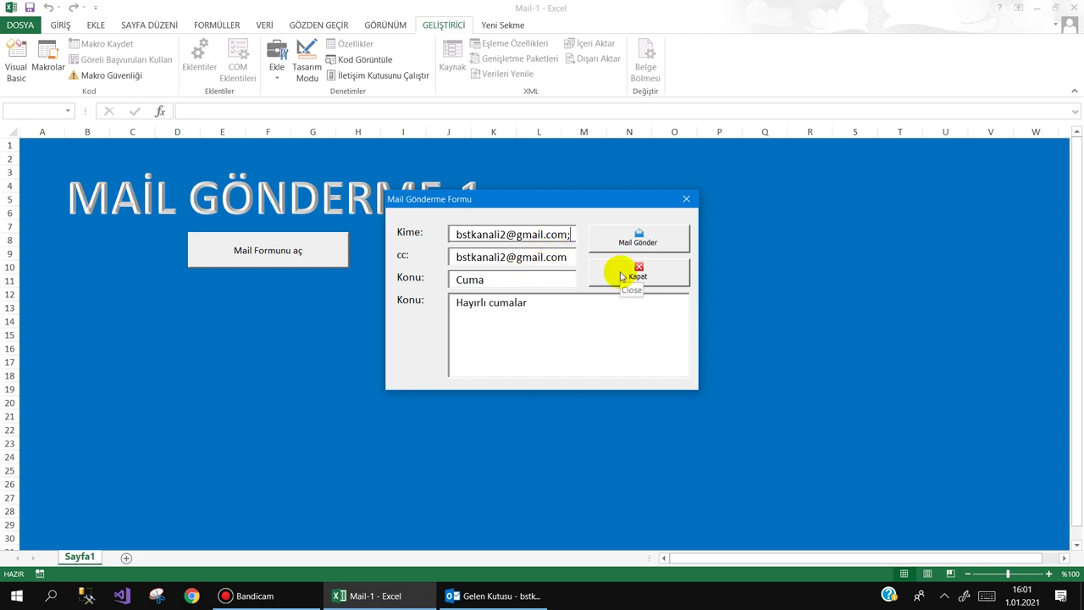
{"action": "key", "text": "BackSpace"}
Step: Close the mail form and reopen it empty with the Mail Formunu aç button
{"action": "left_click", "coordinate": [639, 272]}
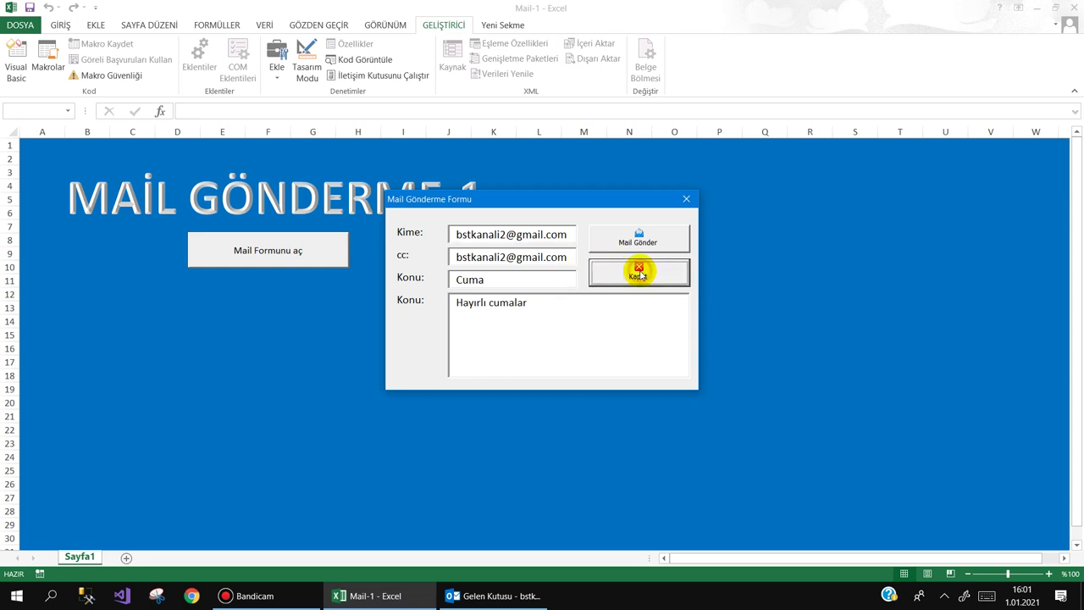
{"action": "left_click", "coordinate": [686, 203]}
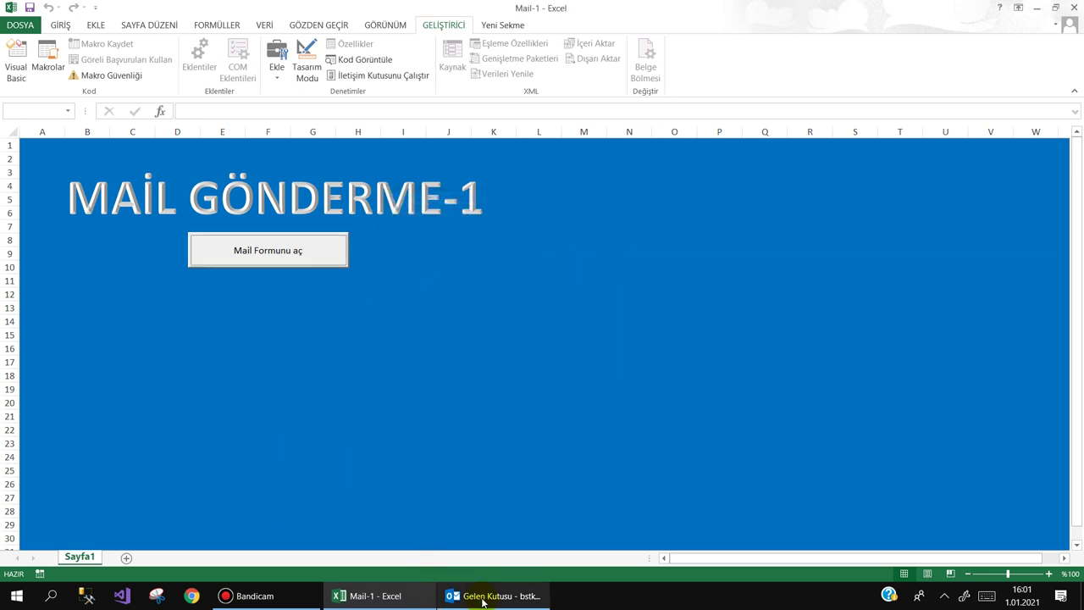
{"action": "left_click", "coordinate": [485, 597]}
{"action": "left_click", "coordinate": [476, 597]}
{"action": "left_click", "coordinate": [273, 264]}
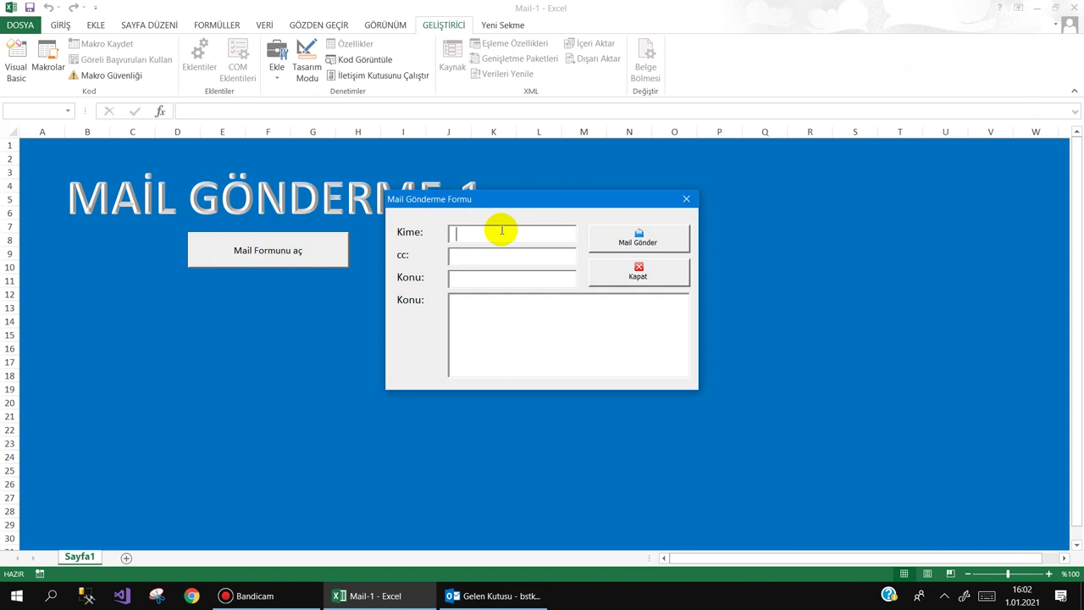
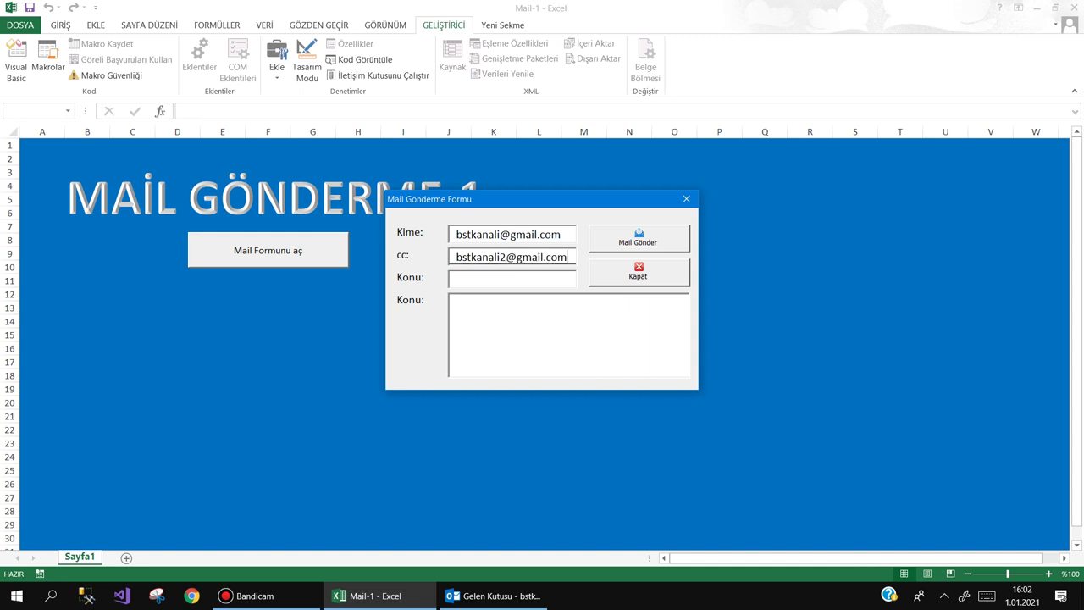
Step: Fill in recipient, cc, subject Deneme and body 'Merhaba bu bir denemedir', then send and allow it
{"action": "key", "text": "Tab"}
{"action": "type", "text": "Deneme"}
{"action": "key", "text": "Tab"}
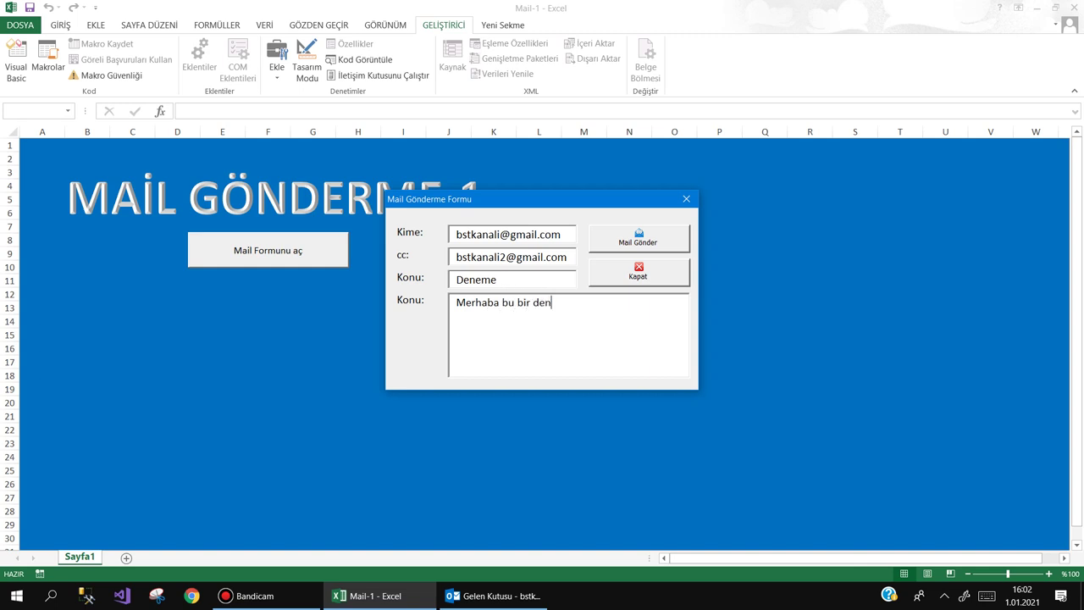
{"action": "left_click", "coordinate": [636, 237]}
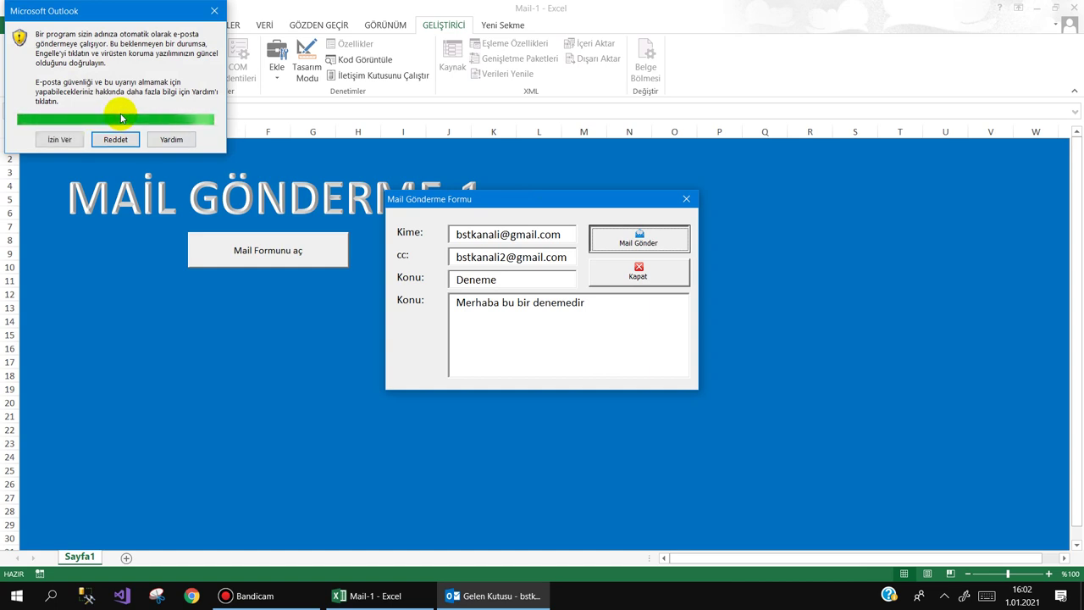
{"action": "left_click", "coordinate": [52, 139]}
{"action": "left_click", "coordinate": [547, 340]}
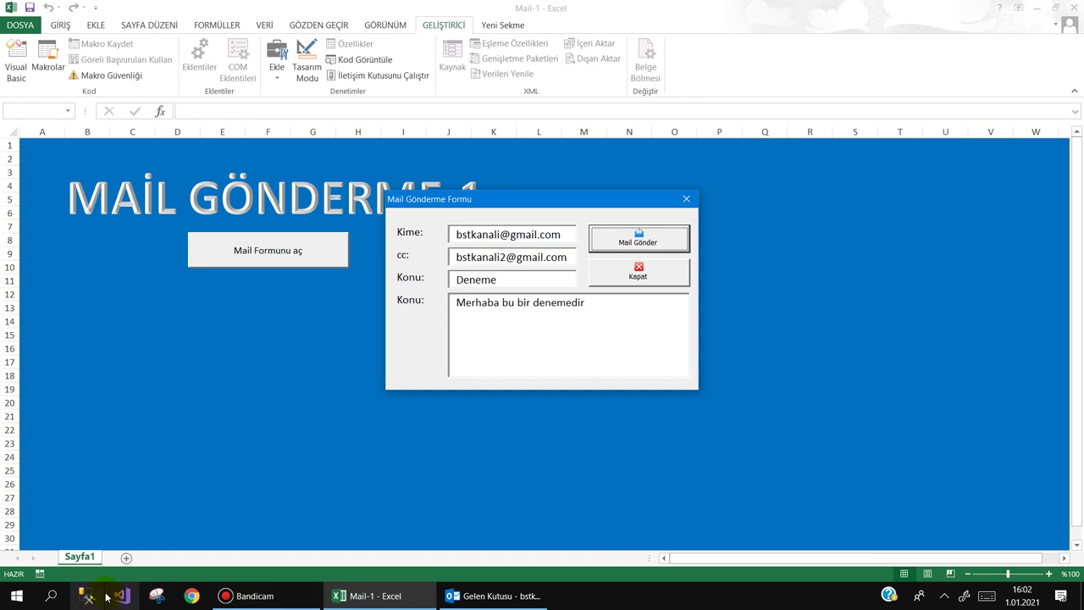
Step: Review the Deneme and Cuma mails in Outlook's Gönderilmiş Öğeler folder, then close Outlook
{"action": "left_click", "coordinate": [496, 595]}
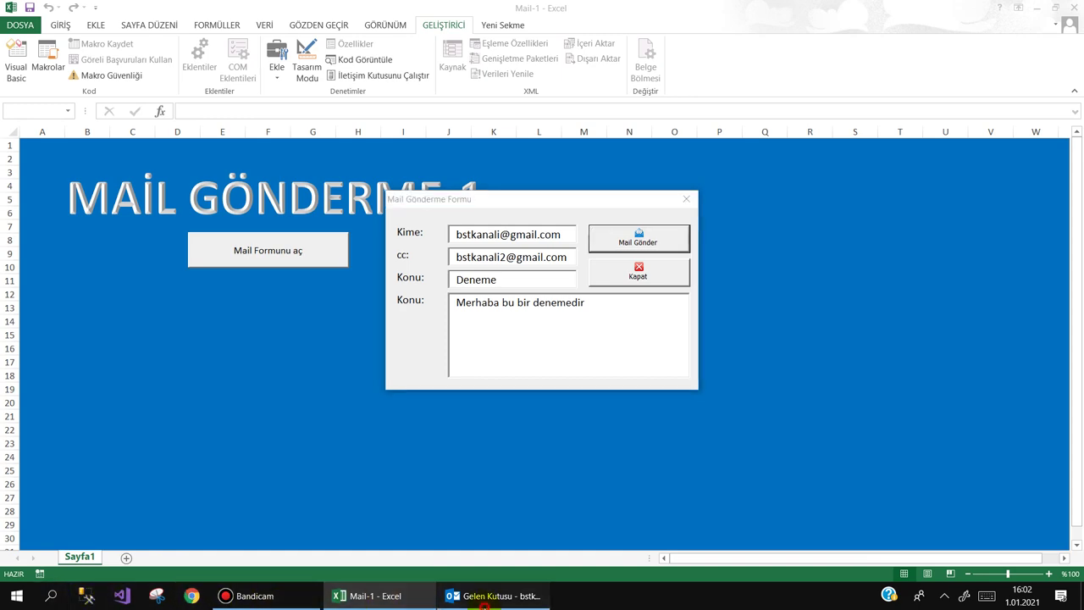
{"action": "left_click", "coordinate": [56, 230]}
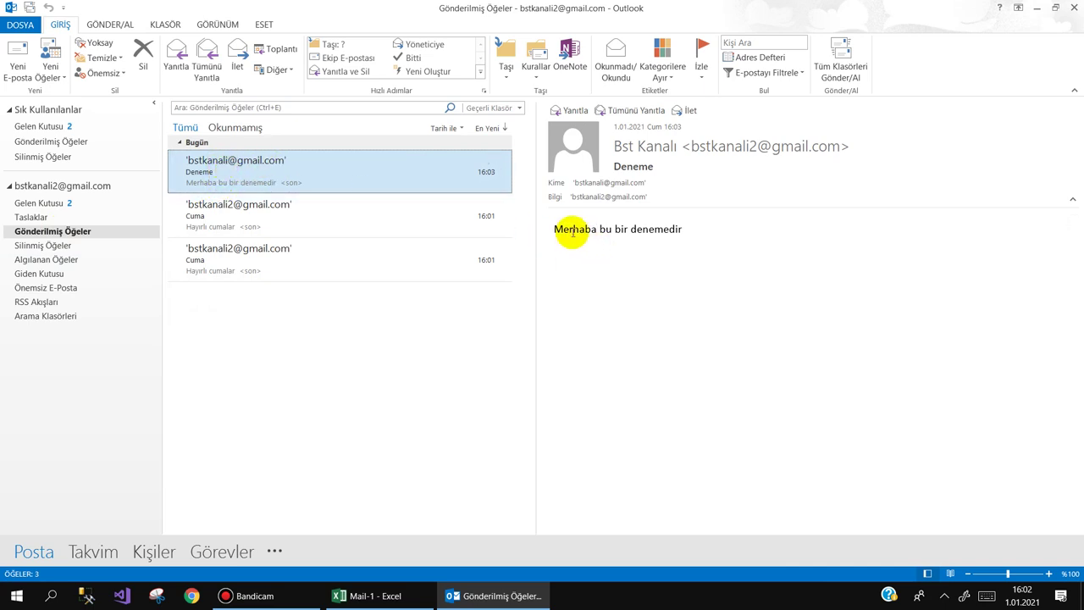
{"action": "left_click", "coordinate": [273, 213]}
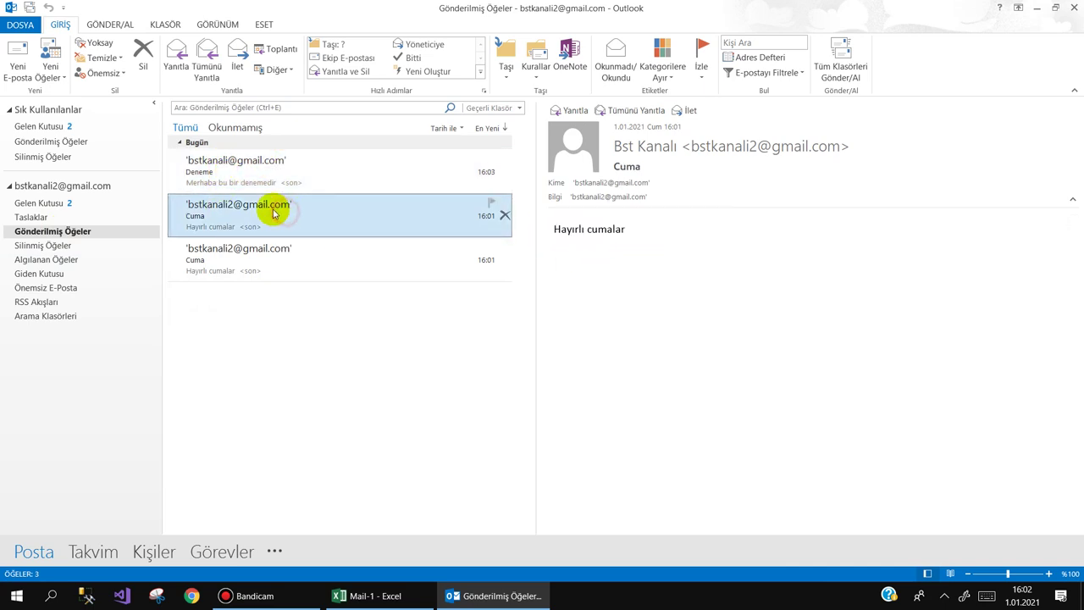
{"action": "left_click", "coordinate": [246, 249]}
{"action": "left_click", "coordinate": [242, 167]}
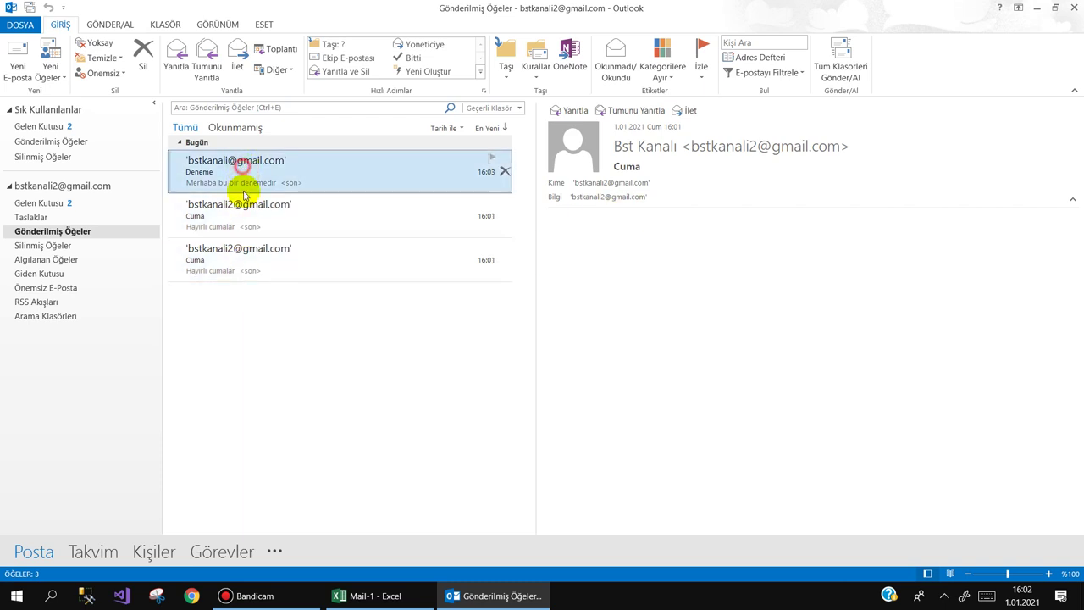
{"action": "left_click", "coordinate": [243, 216]}
{"action": "left_click", "coordinate": [242, 256]}
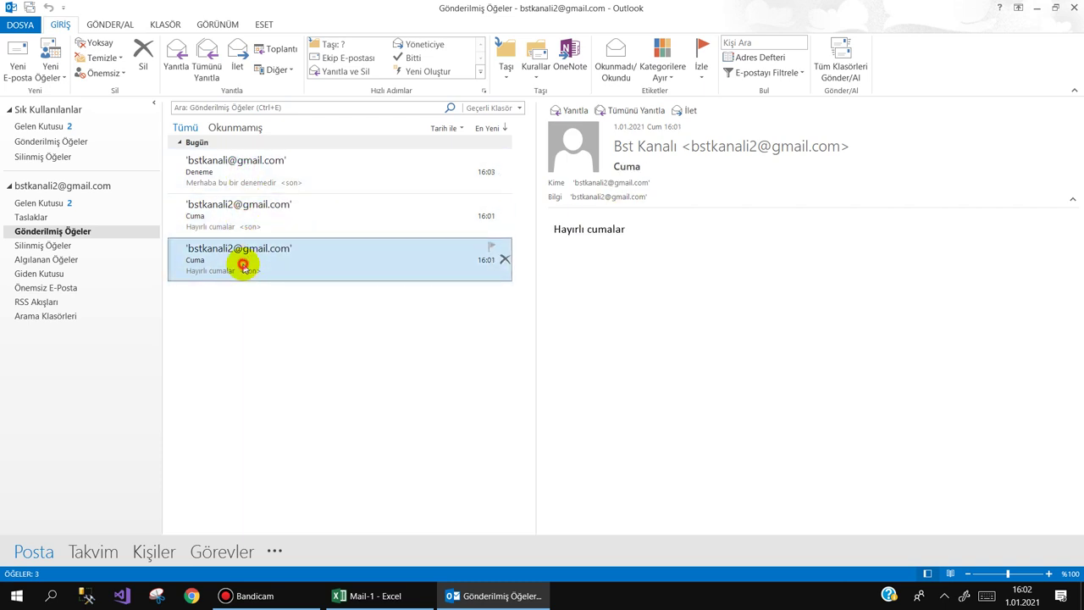
{"action": "left_click", "coordinate": [1074, 6]}
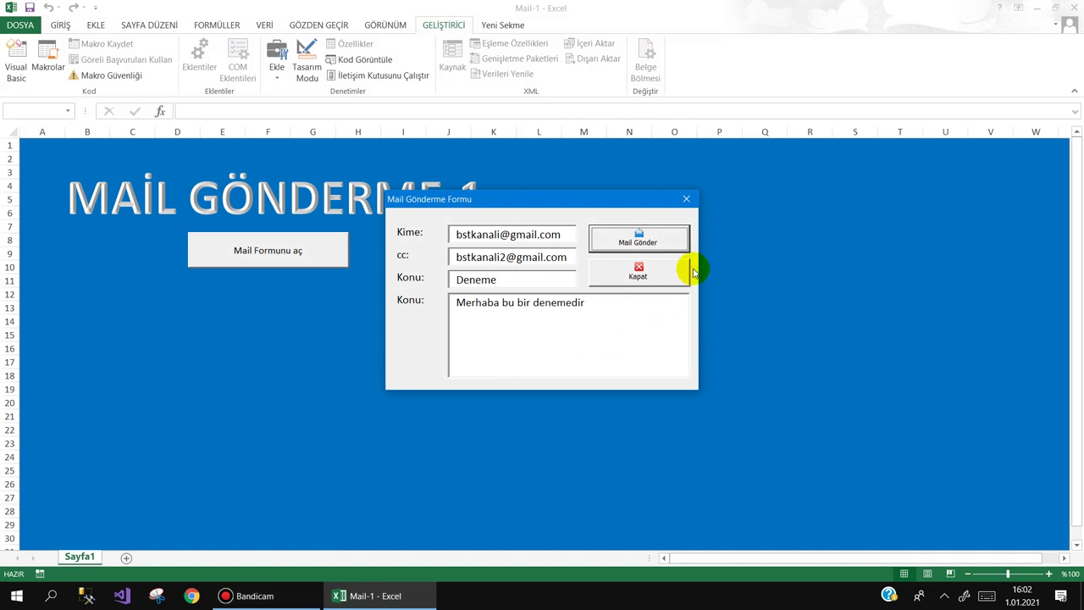
Step: Bring up the Bandicam recorder window and move the Mail Gönderme Formu down-left, clear of it
{"action": "left_click", "coordinate": [267, 596]}
{"action": "left_click_drag", "start_coordinate": [502, 199], "coordinate": [249, 292]}
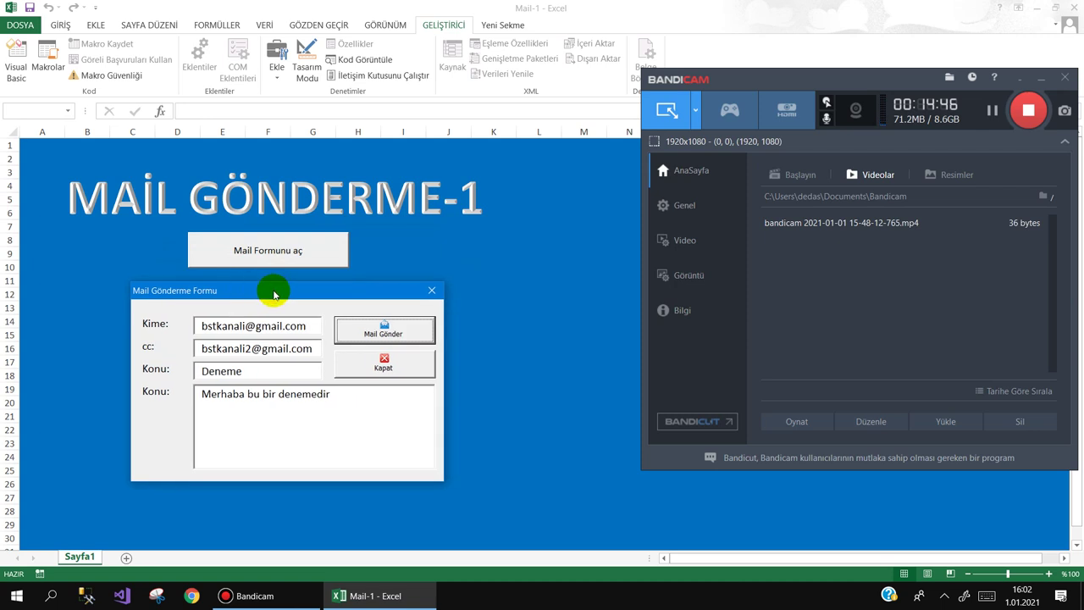